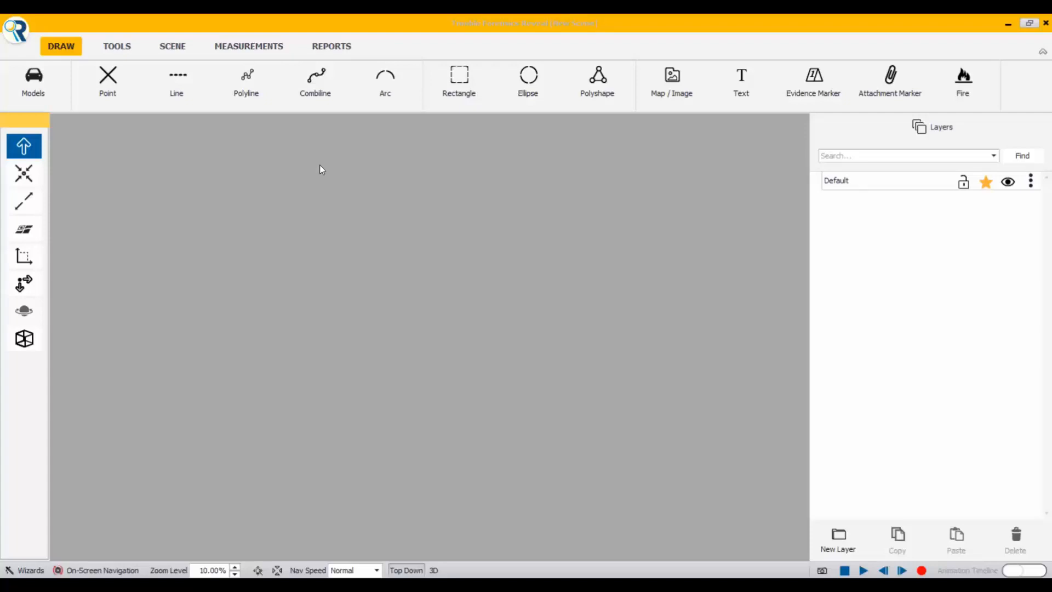
Step: Start a data log import from file in Trimble Forensics Capture format, using Jail homicide.capture from the Lewis County Prosecutors folder
click(265, 48)
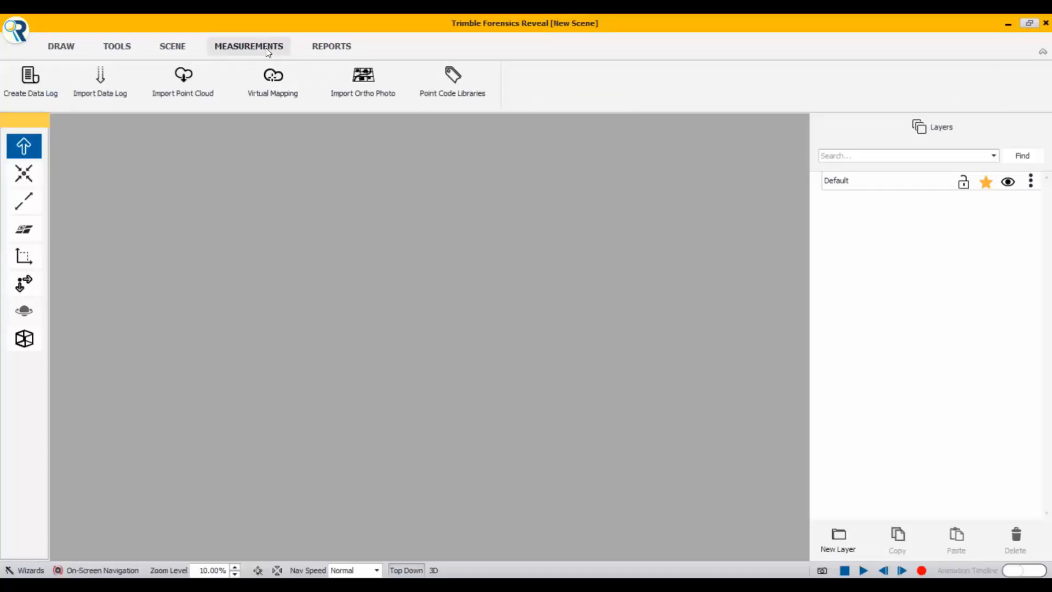
click(102, 88)
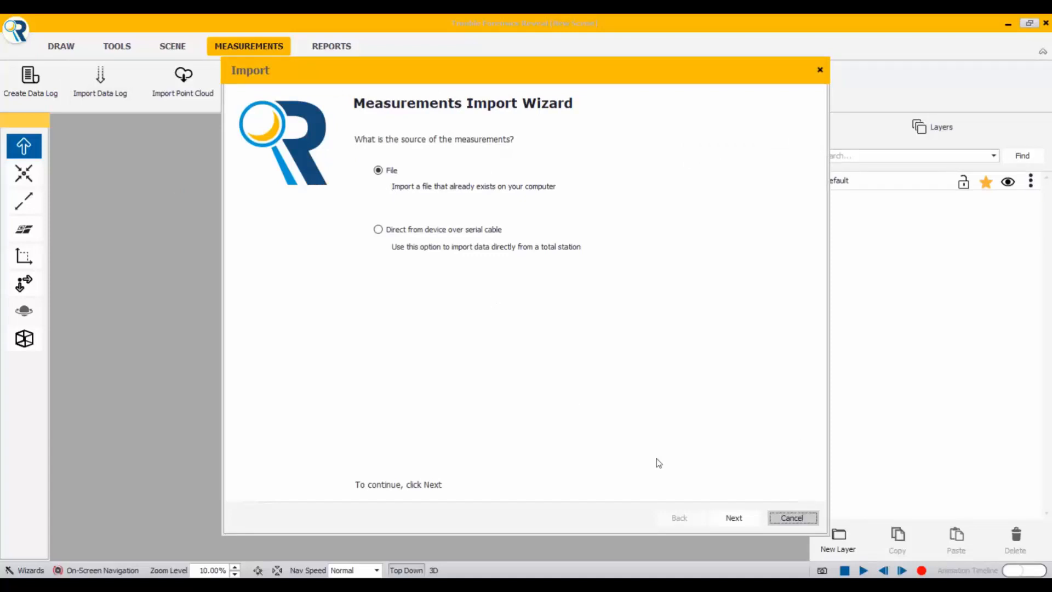
click(735, 518)
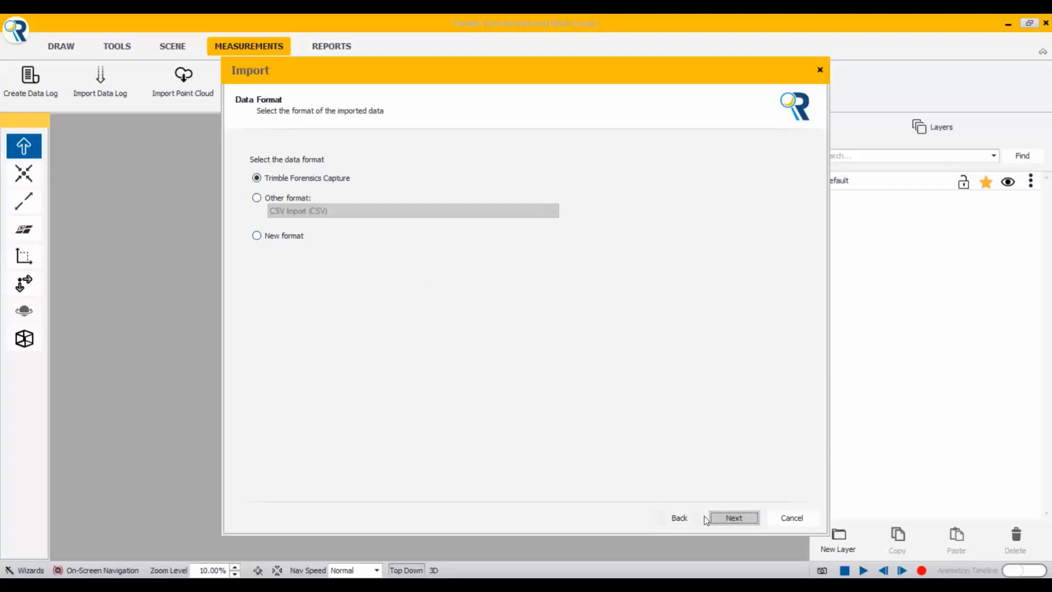
click(734, 518)
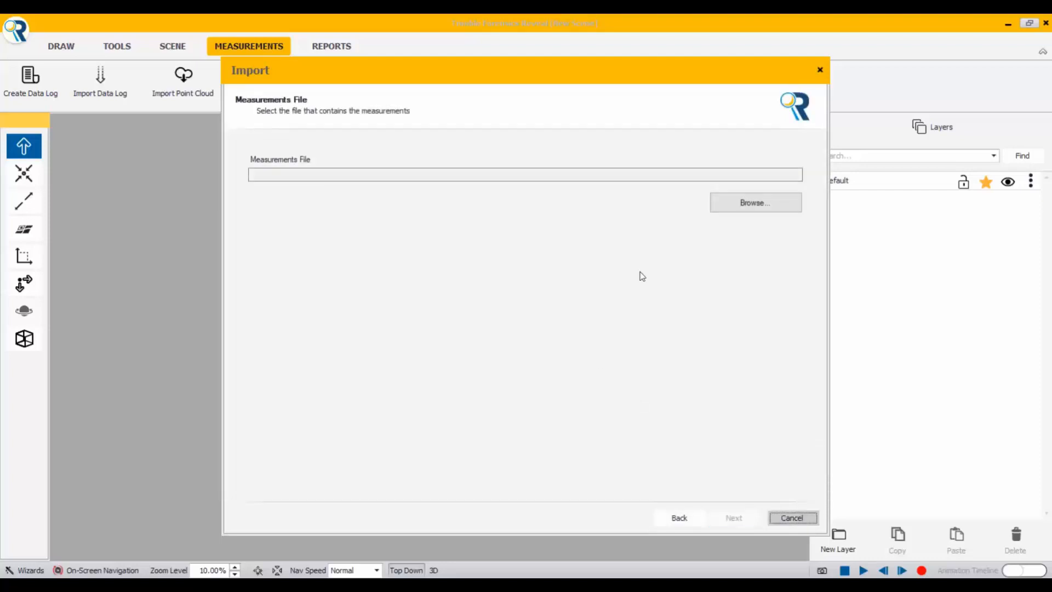
click(738, 205)
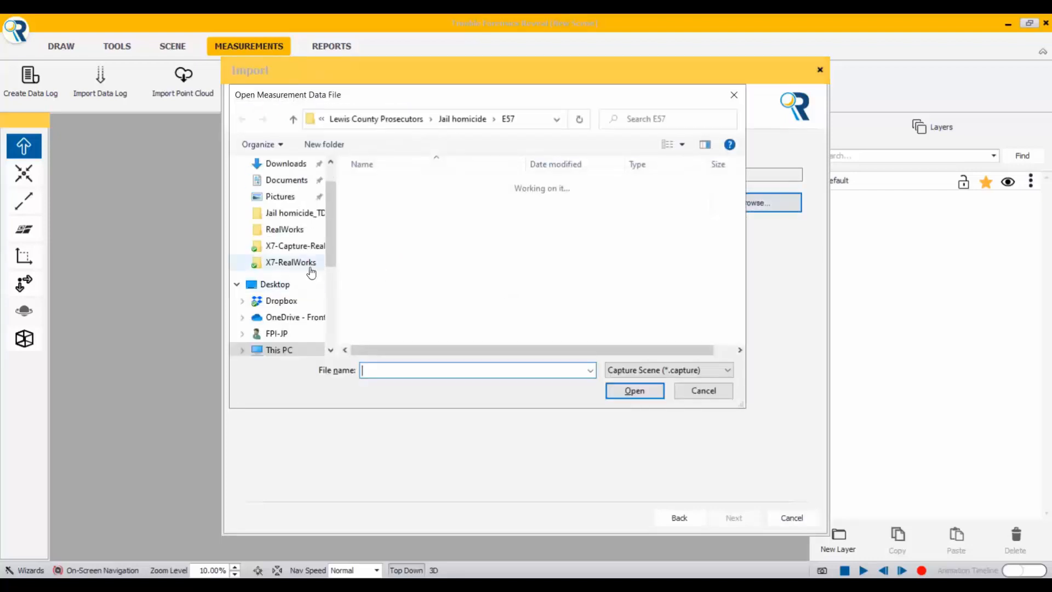
click(387, 120)
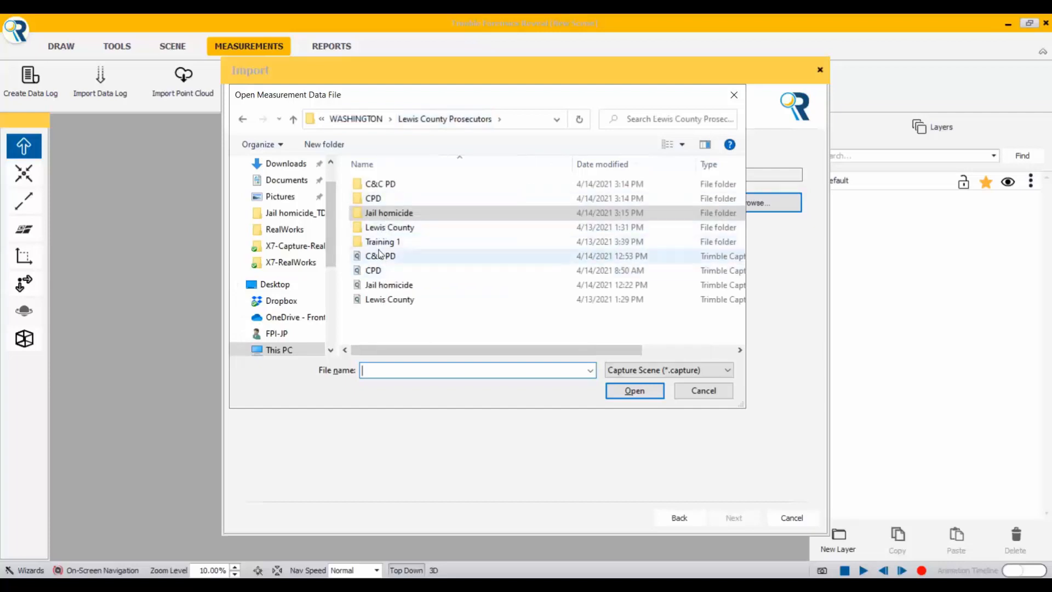
click(384, 286)
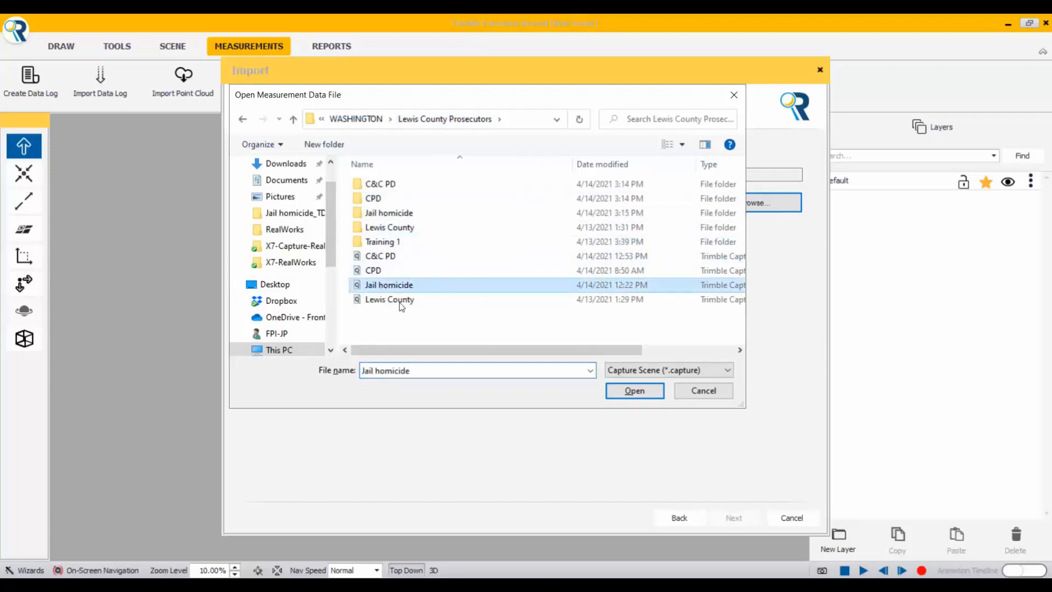
click(631, 395)
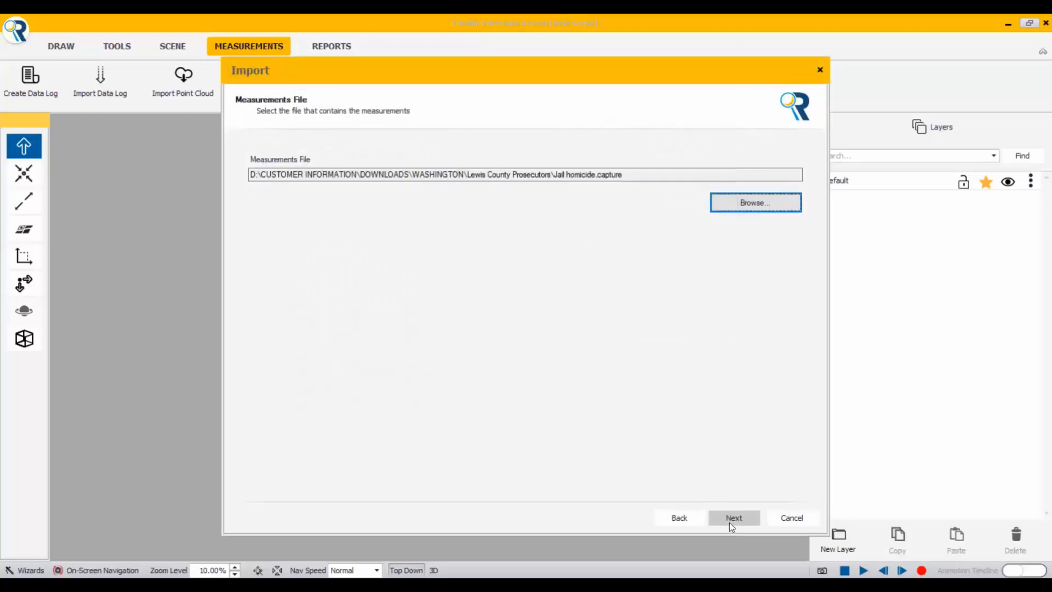
click(731, 518)
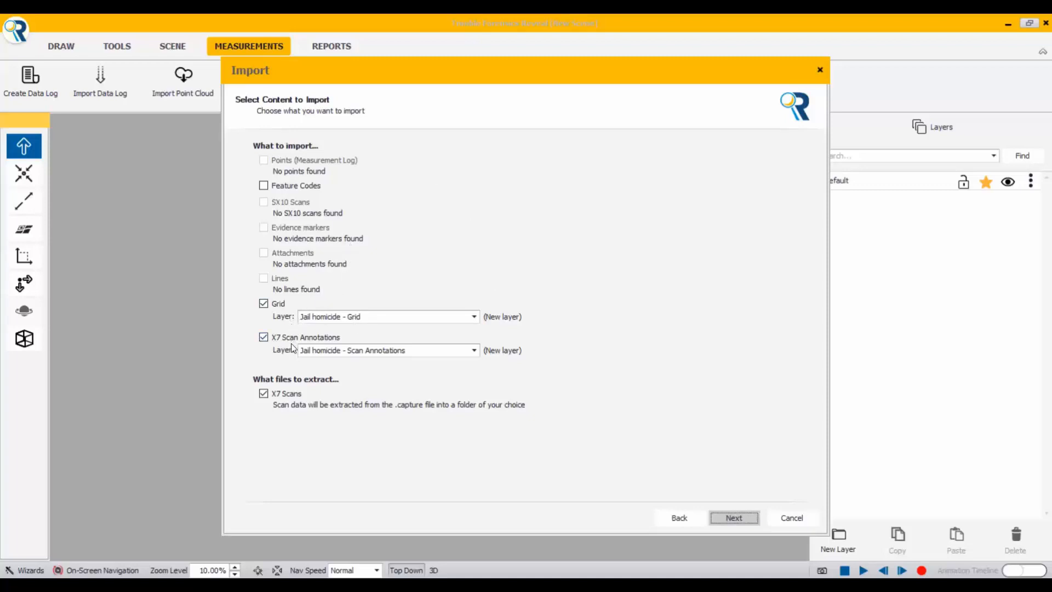
Step: Exclude the X7 scans from extraction and import the grid and X7 scan annotations into new layers
click(474, 351)
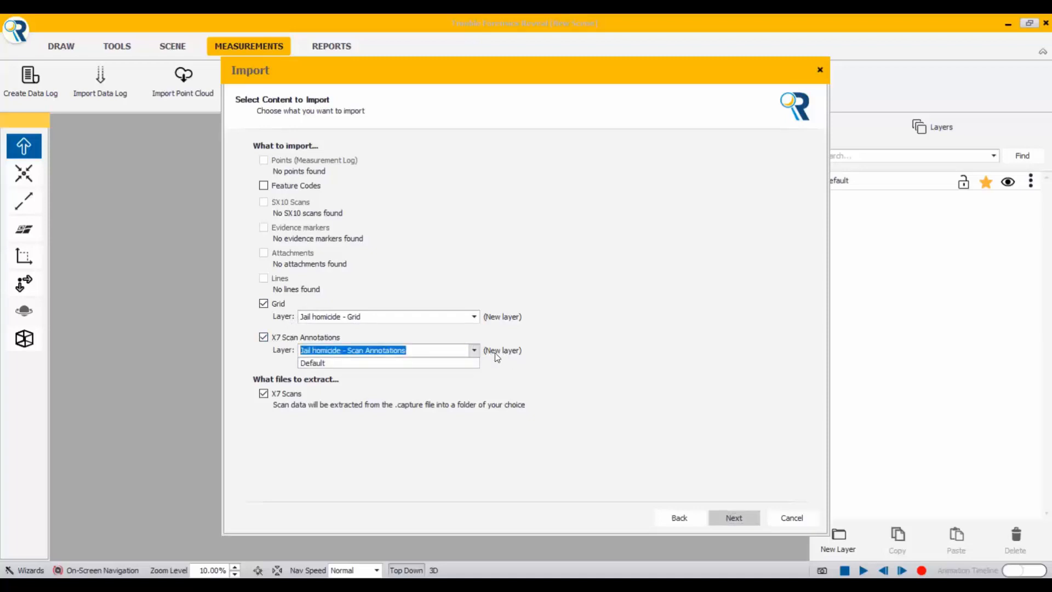
click(498, 353)
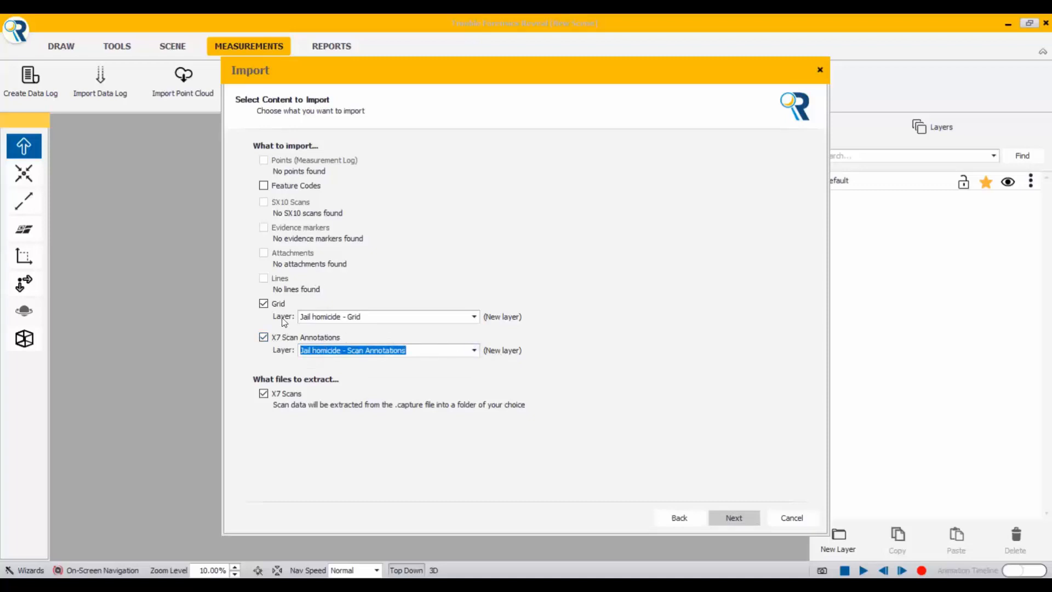
click(264, 394)
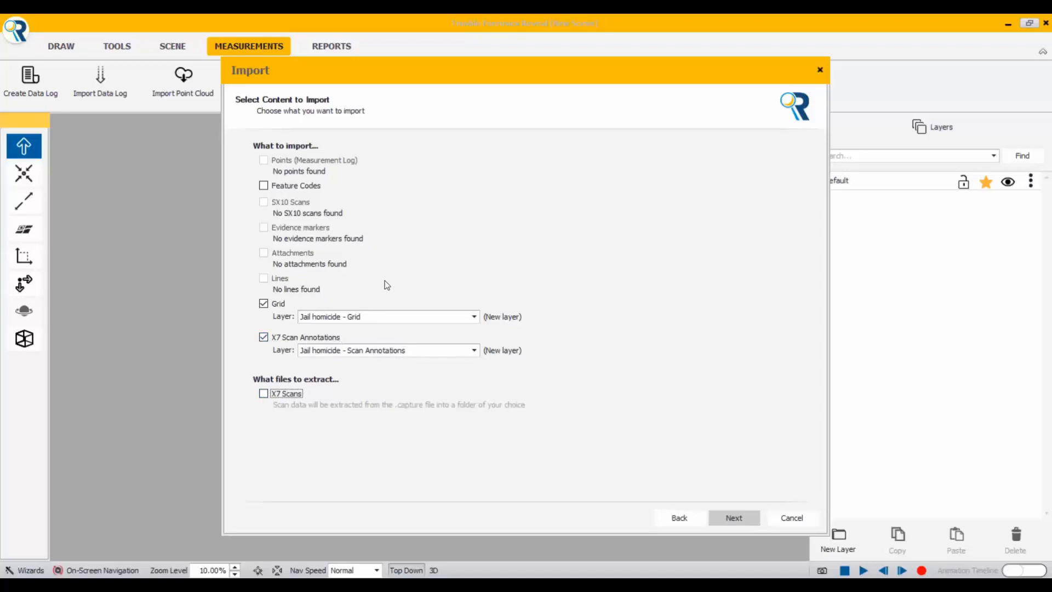
click(731, 516)
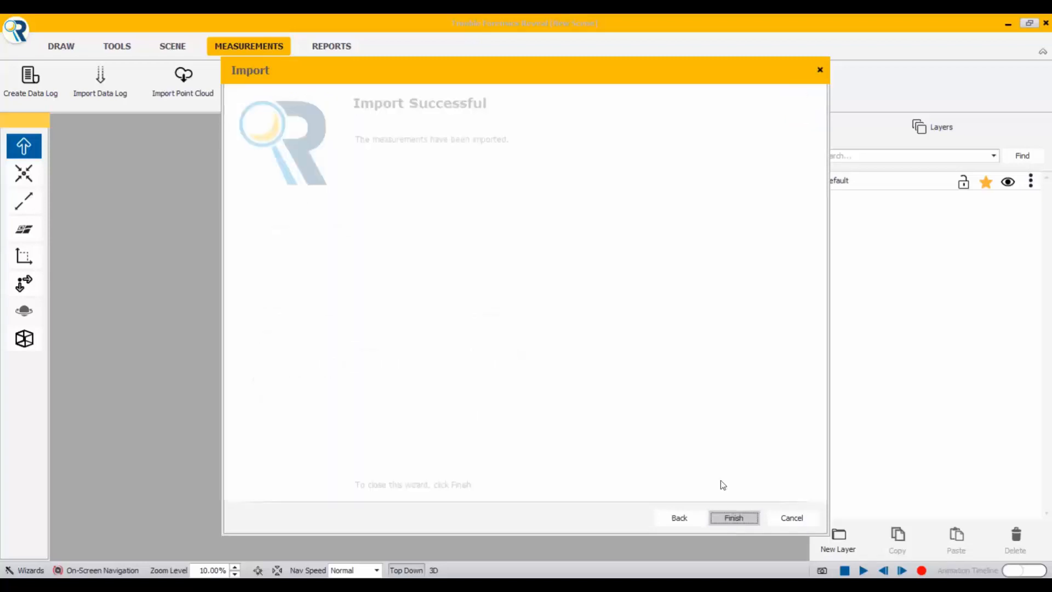
click(734, 519)
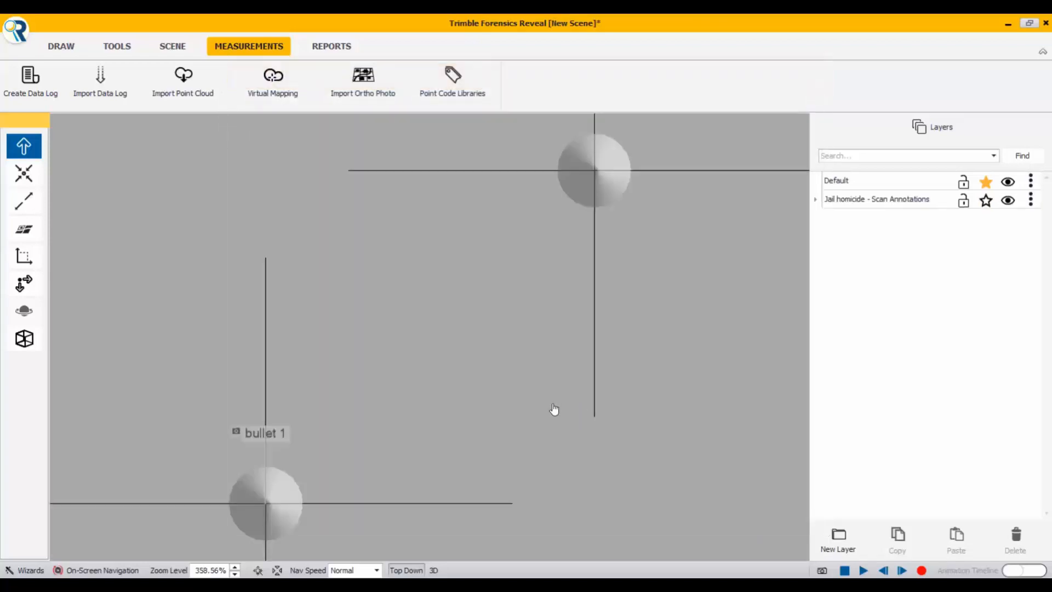
Step: Examine the imported gun and bullet 1 annotations, their attached photos, and the contents of the Scan Annotations layer
scroll(505, 395, down, 5)
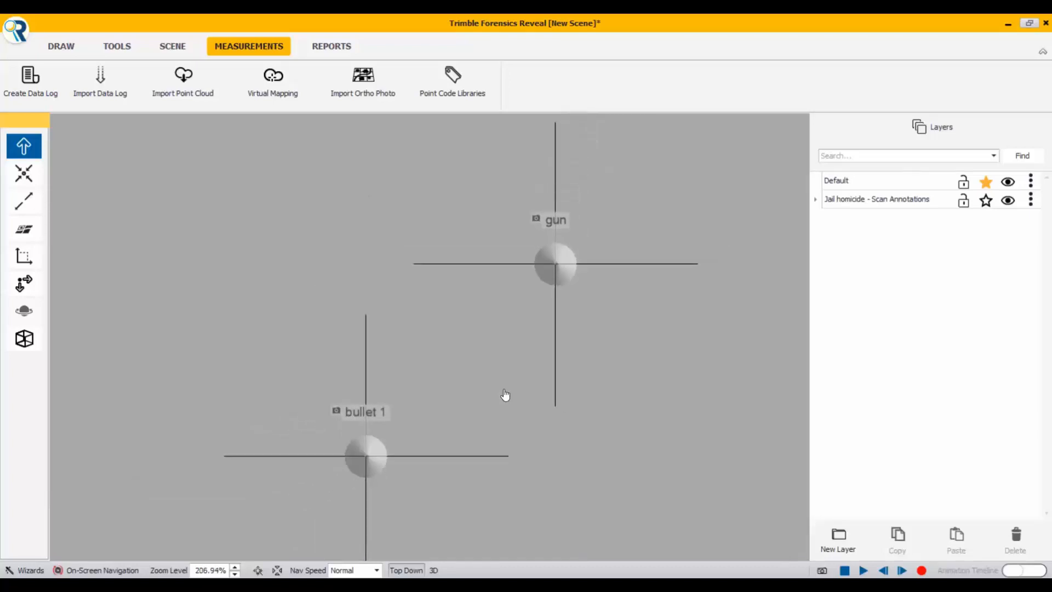
scroll(506, 394, down, 6)
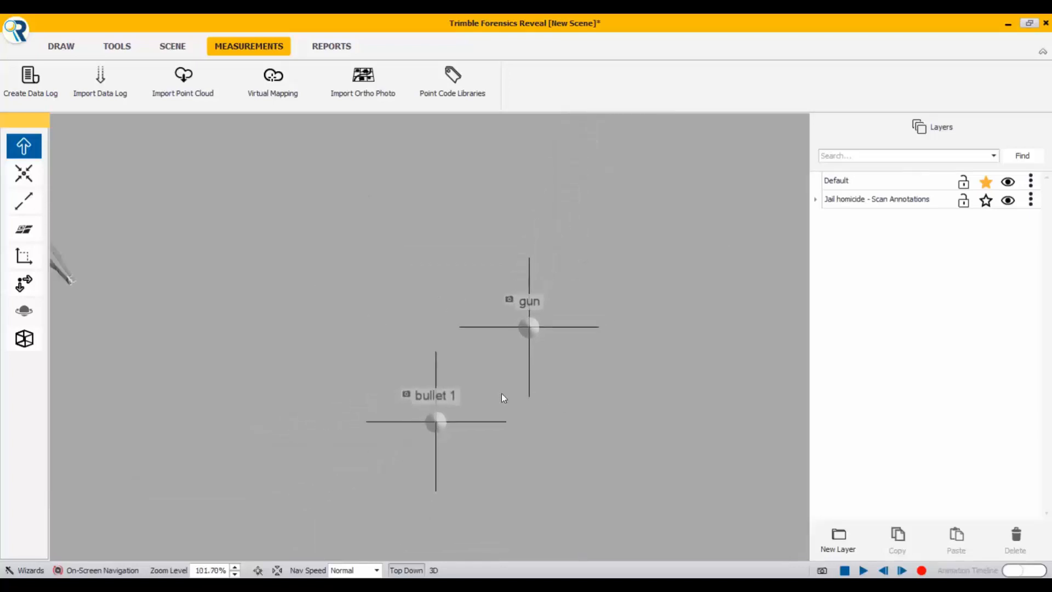
scroll(501, 393, down, 3)
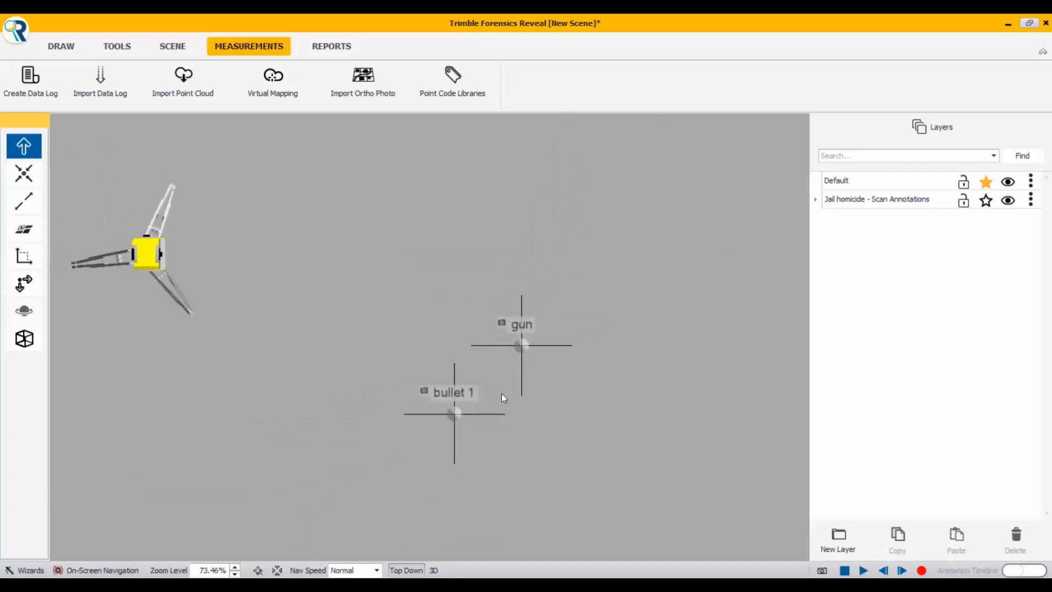
scroll(503, 397, down, 2)
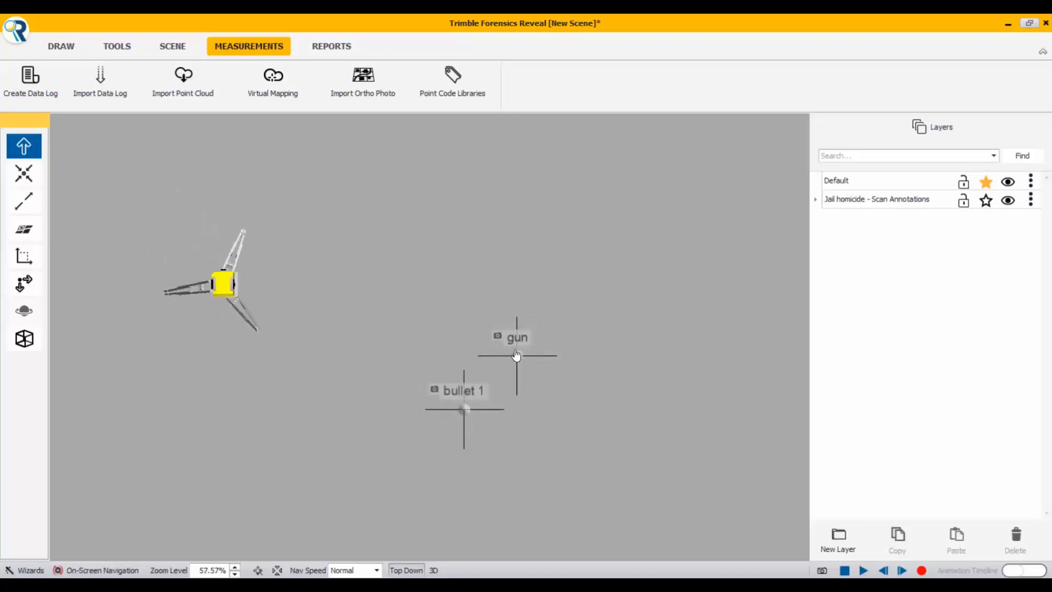
mouse_move(519, 358)
mouse_move(465, 415)
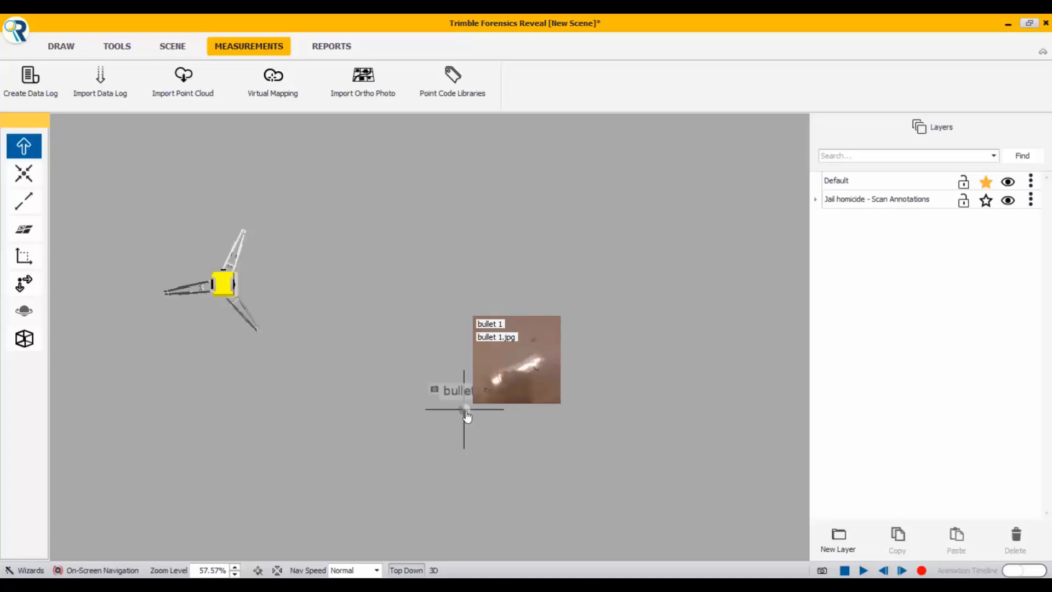
click(816, 200)
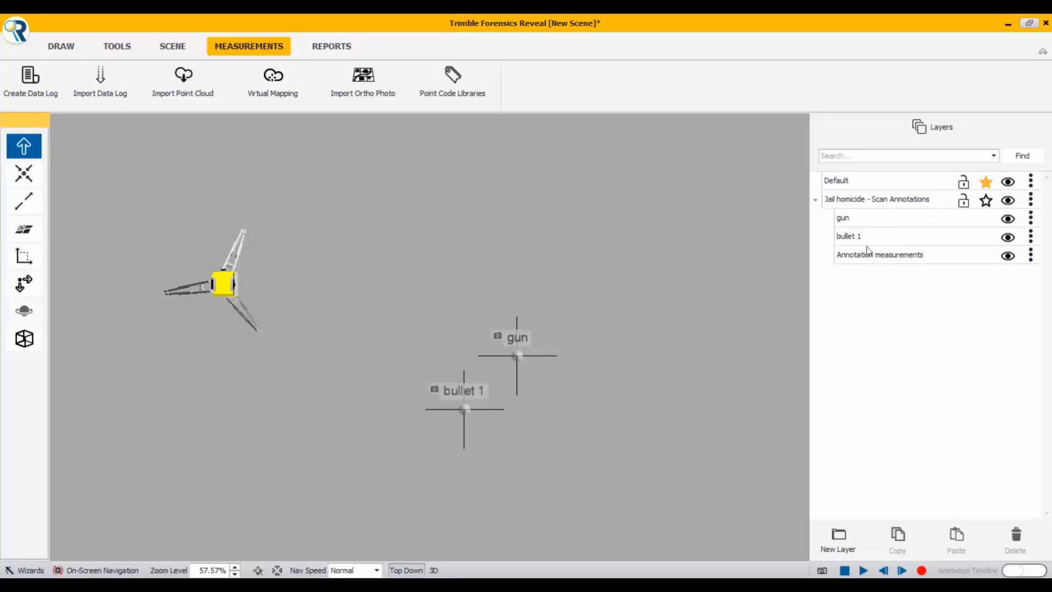
click(817, 201)
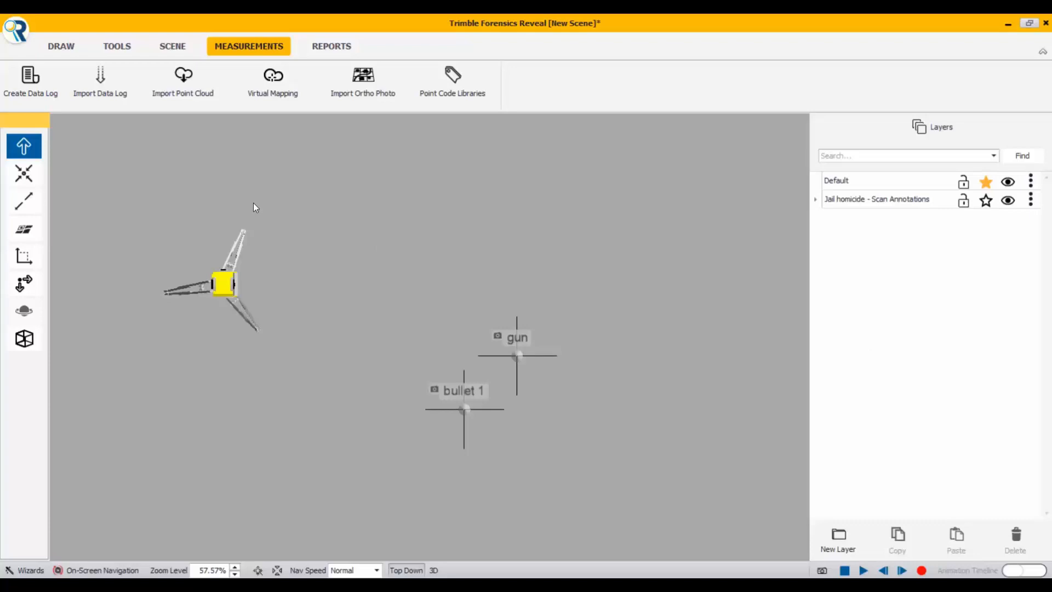
click(183, 83)
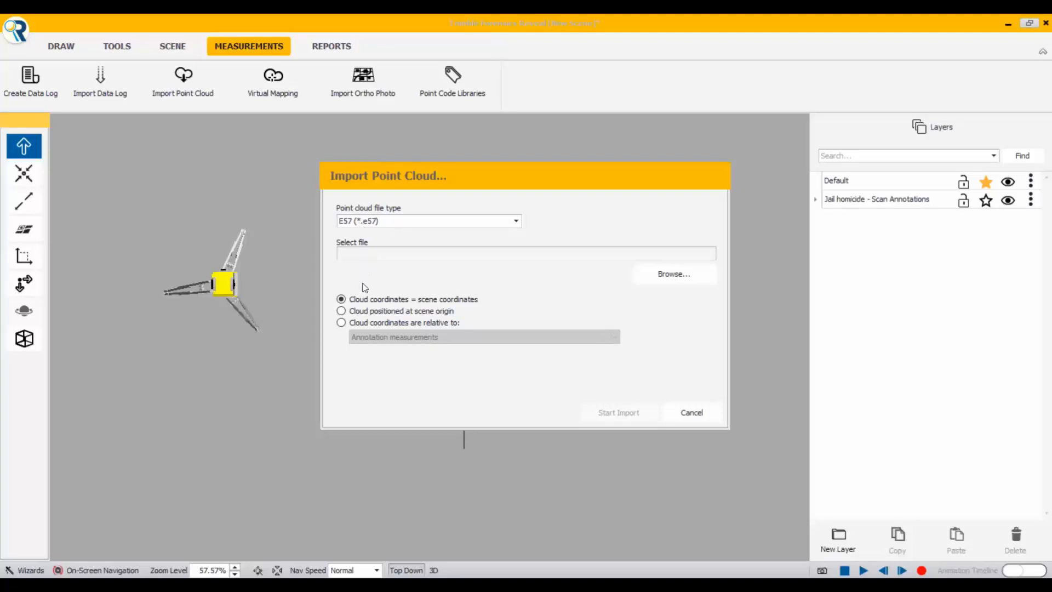
click(669, 280)
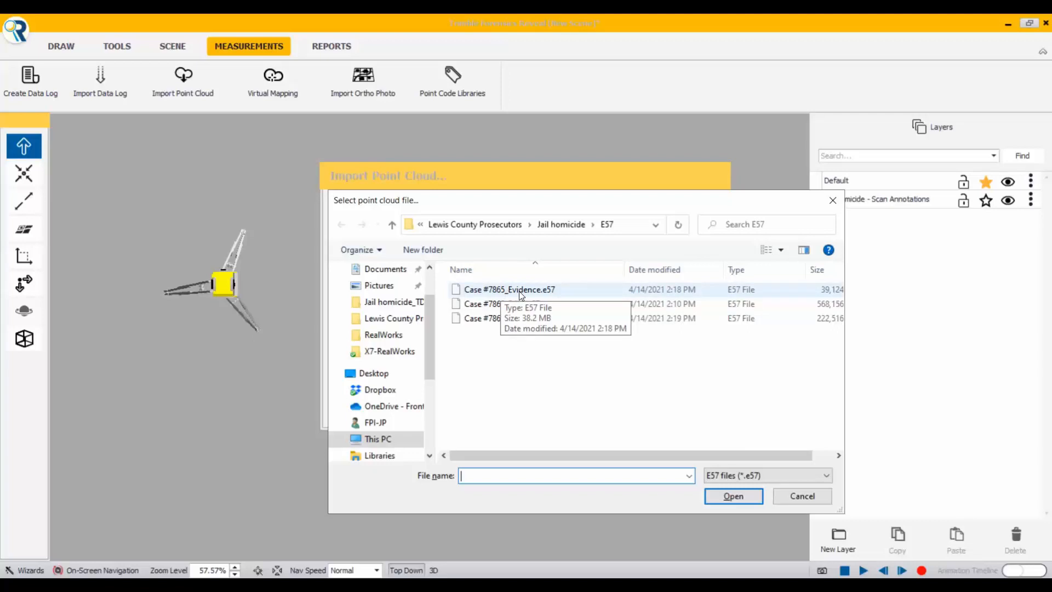
click(521, 305)
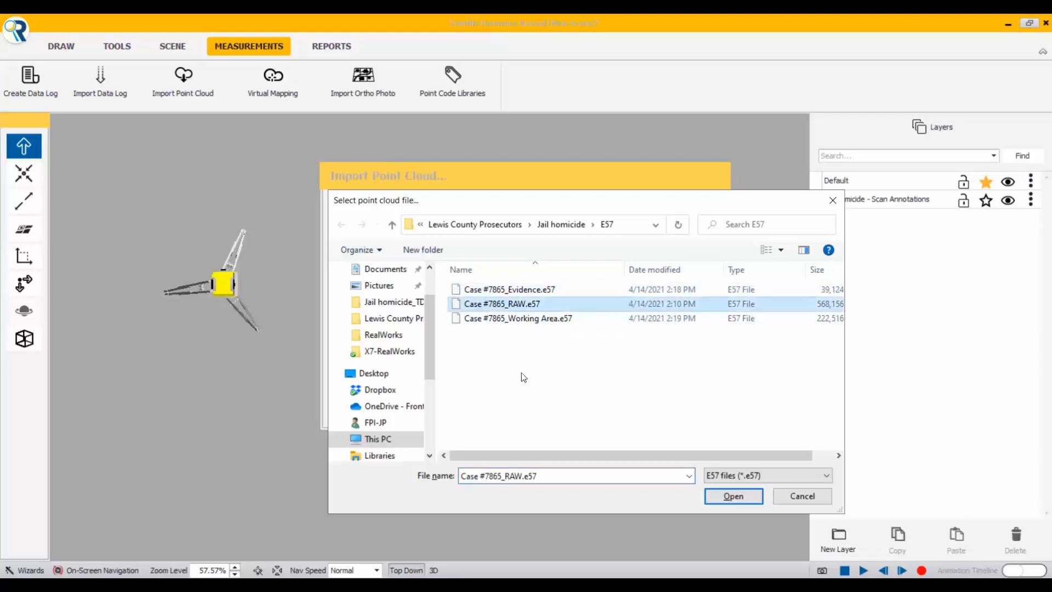
click(727, 498)
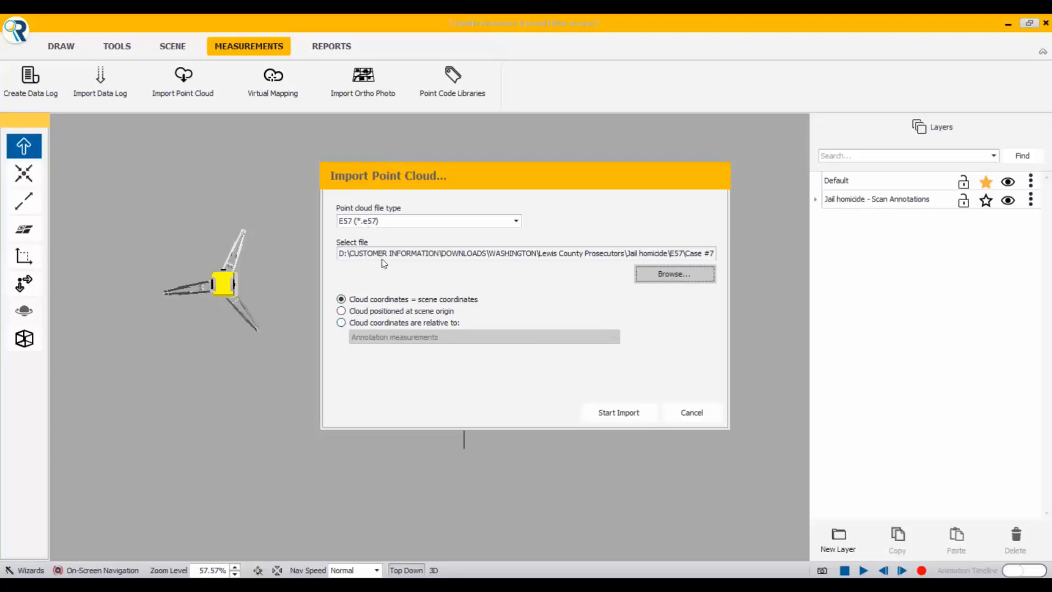
click(342, 324)
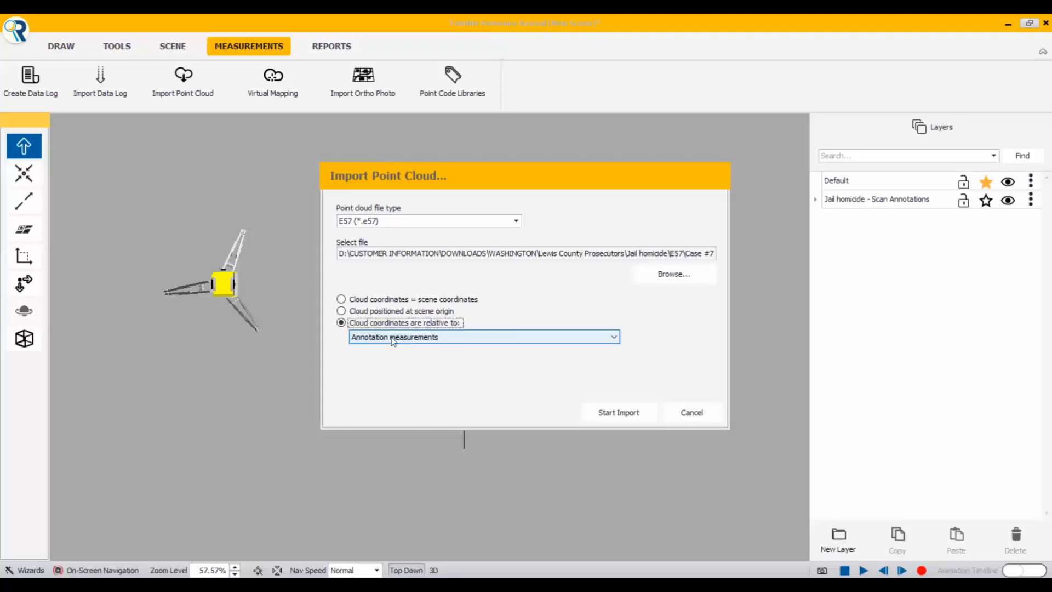
click(613, 416)
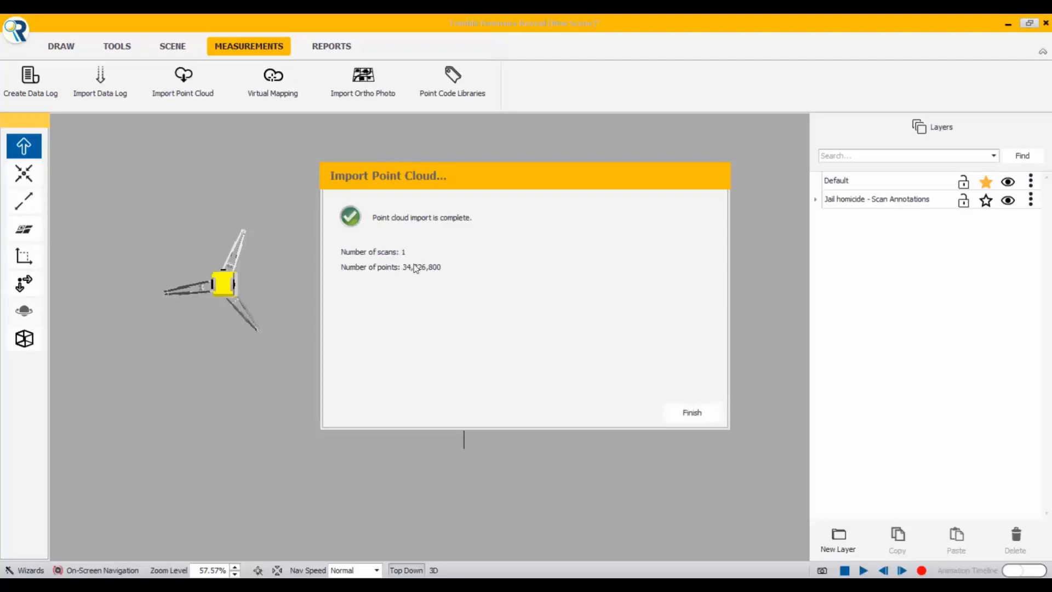
click(691, 412)
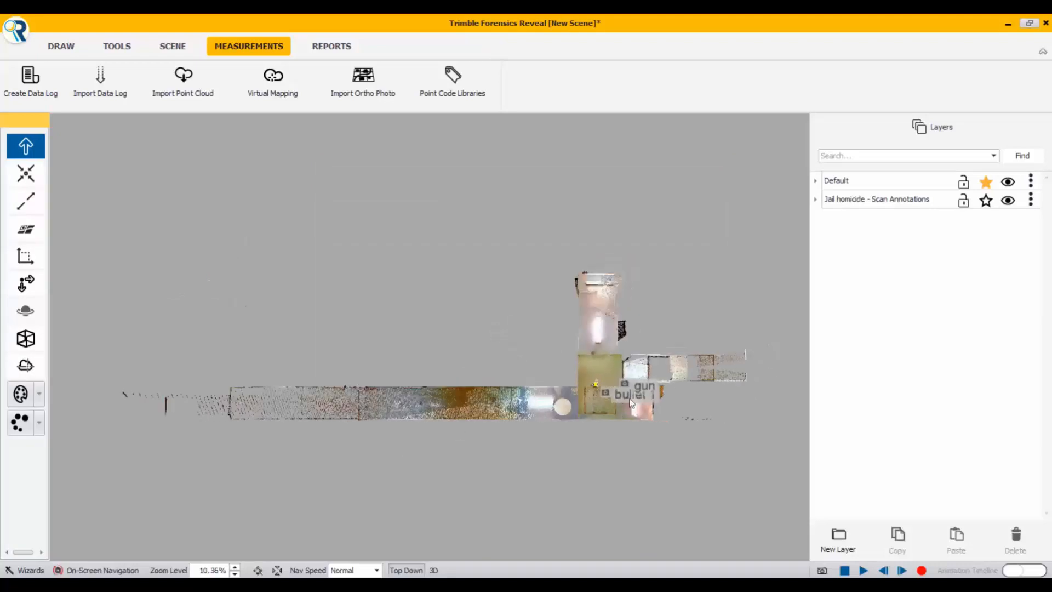
Step: Inspect the point cloud around the gun and bullet 1 annotations and check the contents of the Scan Annotations and Default layers
mouse_move(635, 397)
scroll(608, 402, up, 5)
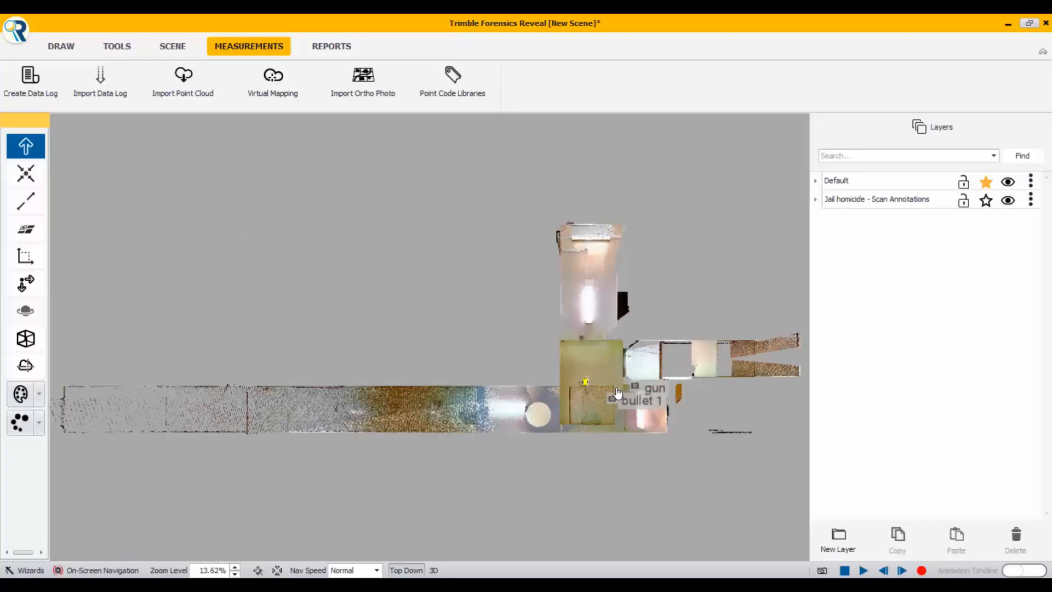
scroll(607, 403, up, 4)
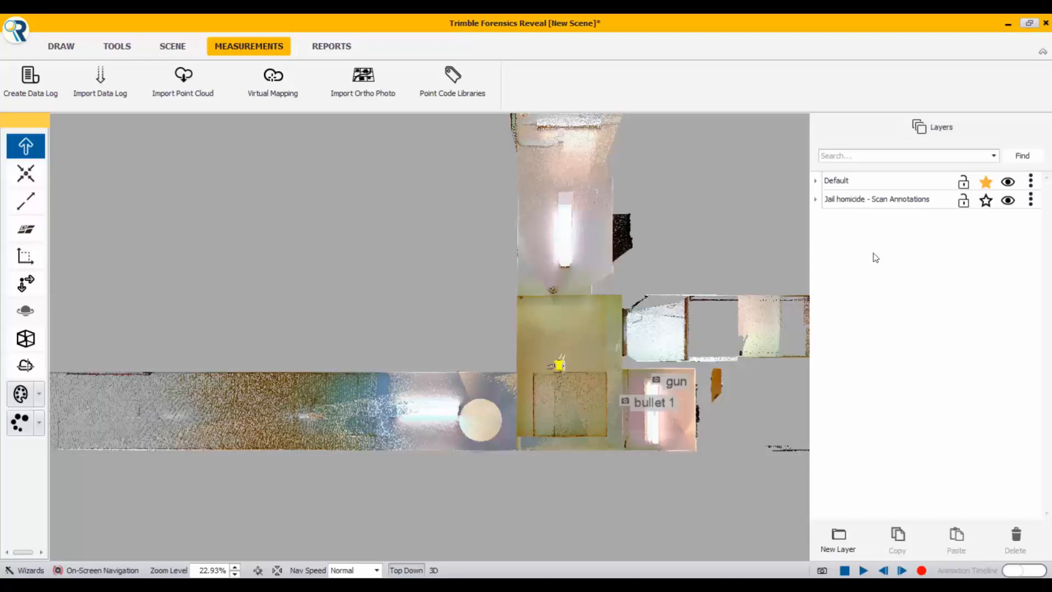
click(815, 200)
click(816, 199)
click(815, 181)
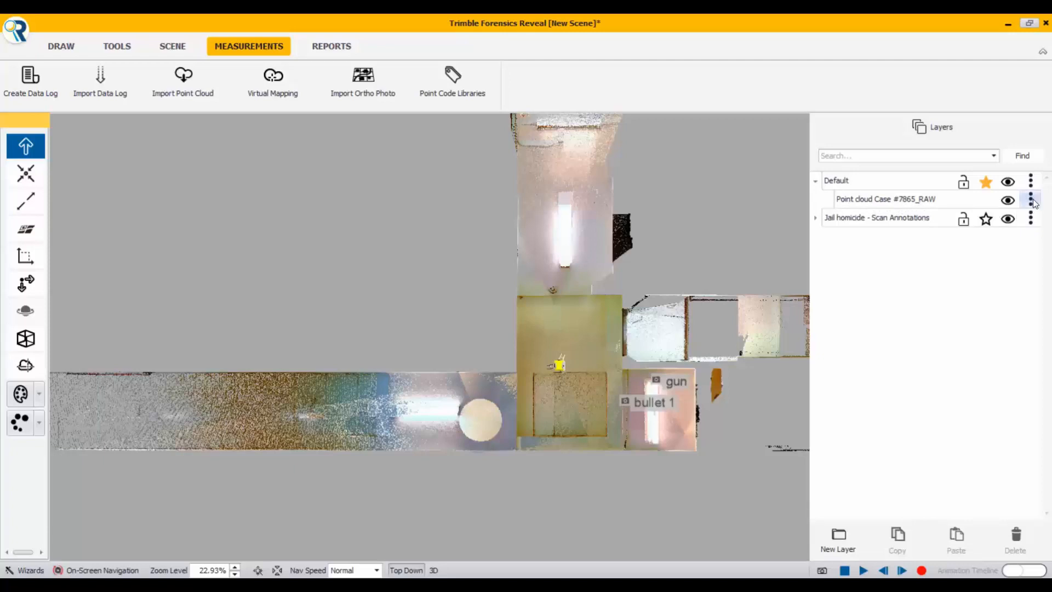
Step: Create a new layer named Point Clouds and make it the starred active layer
click(839, 539)
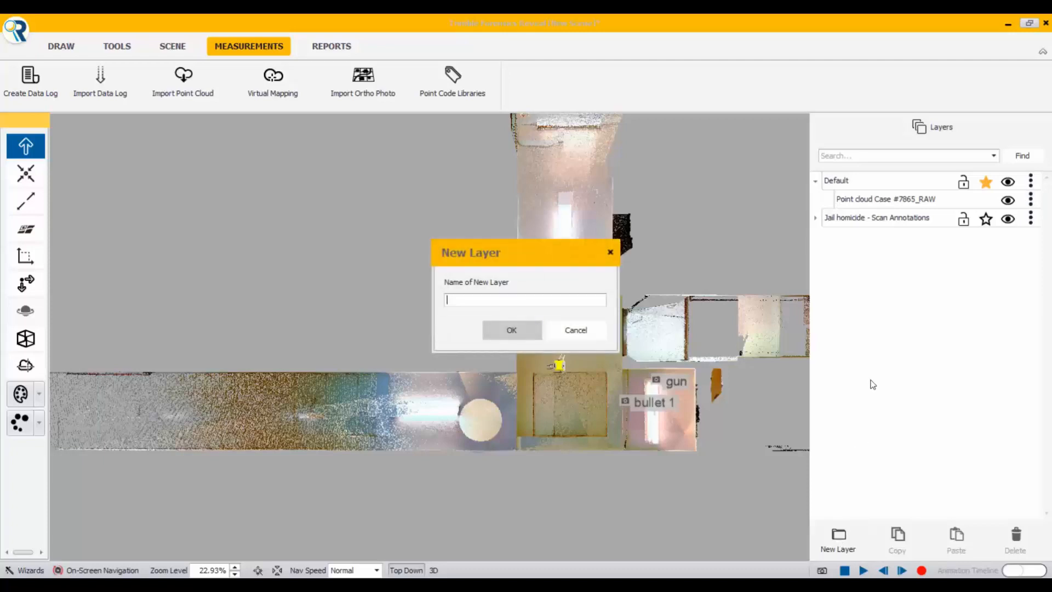
text(Point Clouds)
click(509, 328)
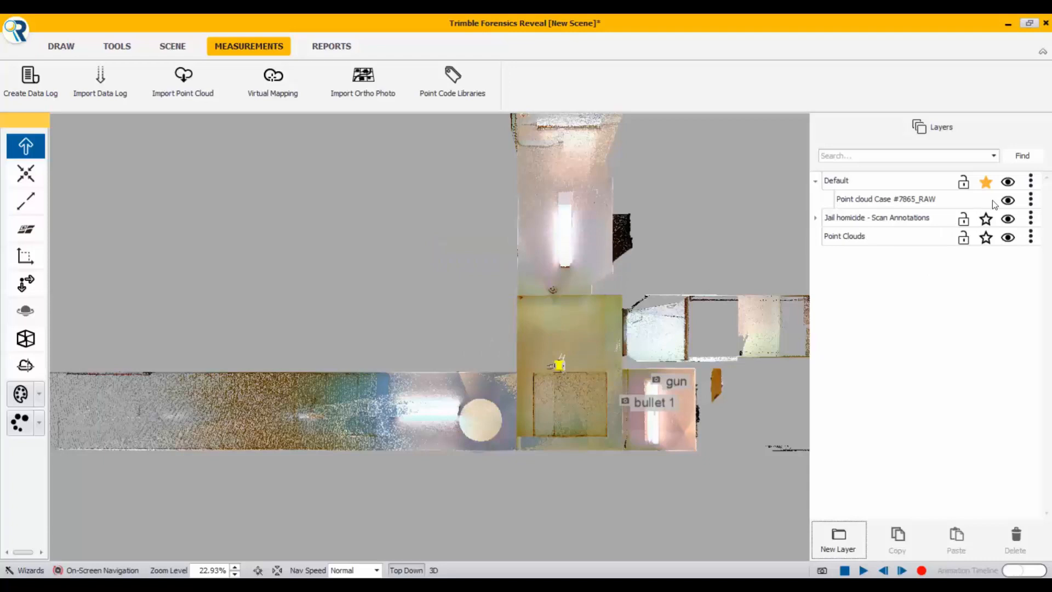
click(1031, 200)
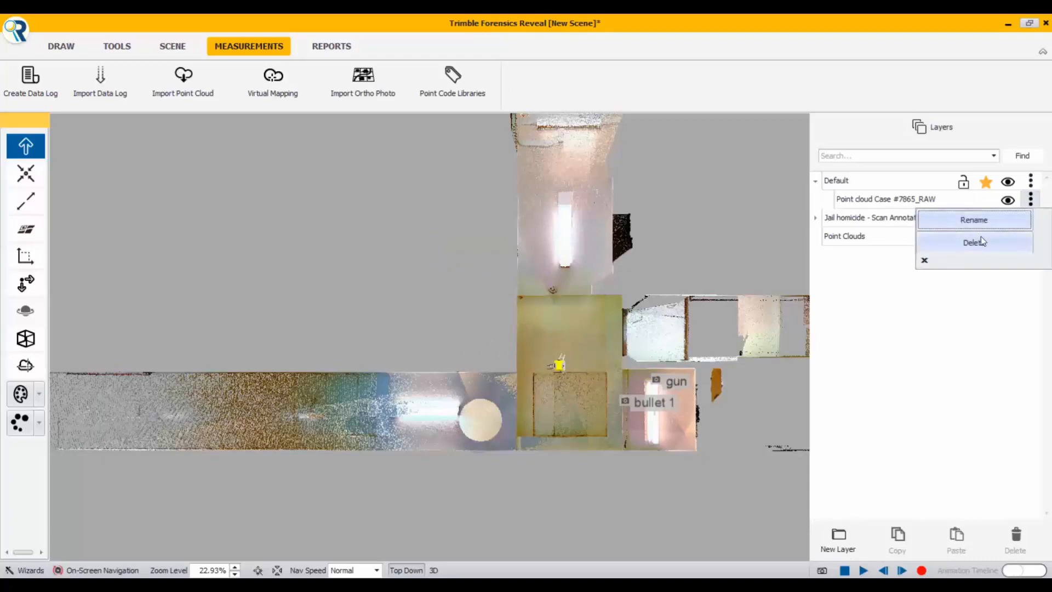
click(867, 304)
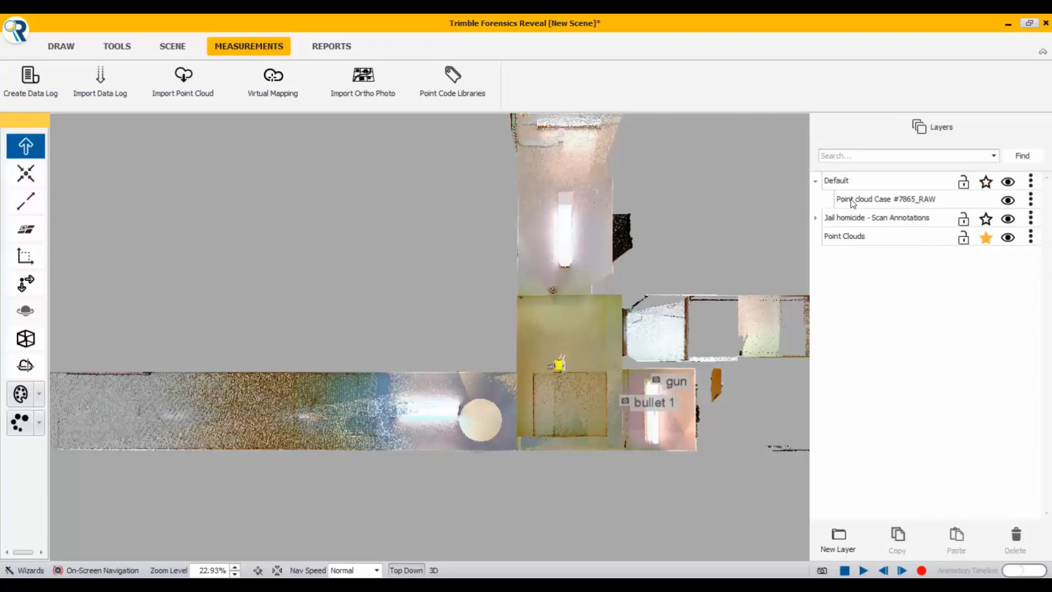
drag(853, 203, 853, 237)
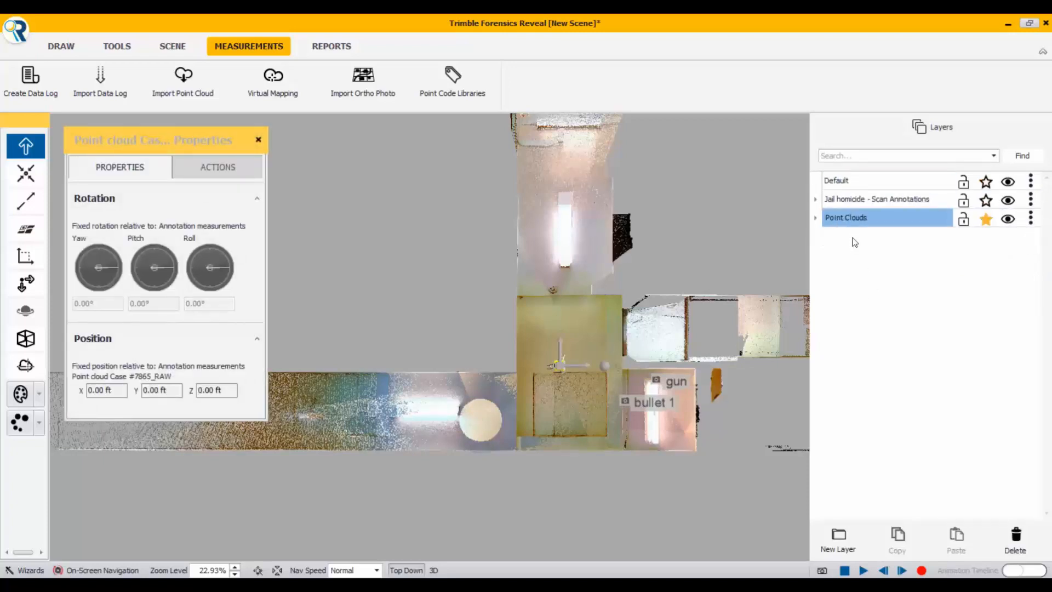
click(816, 218)
click(910, 284)
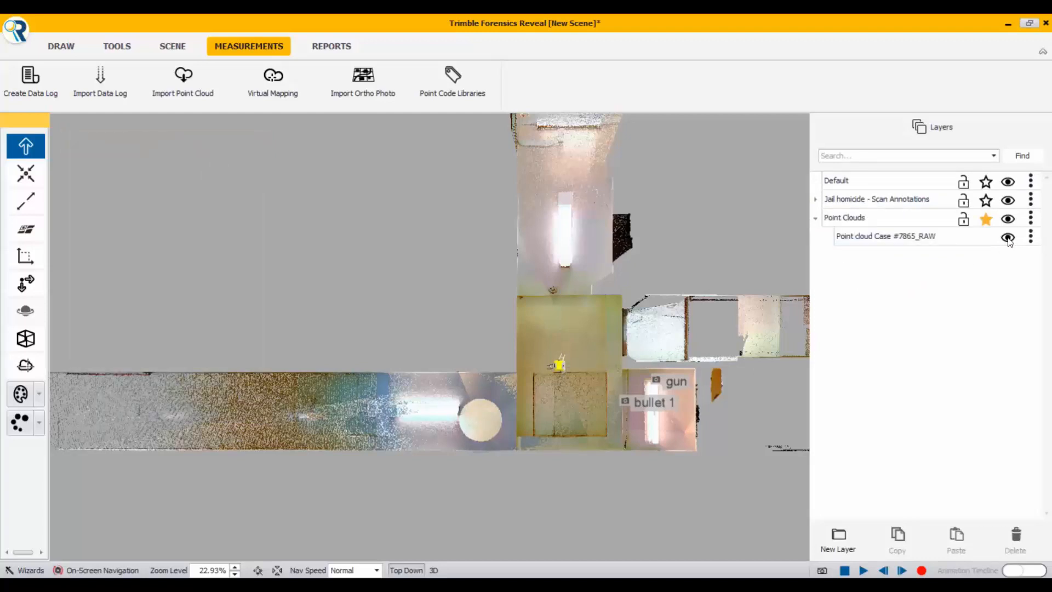
click(1007, 238)
click(1008, 237)
click(1008, 238)
click(1008, 238)
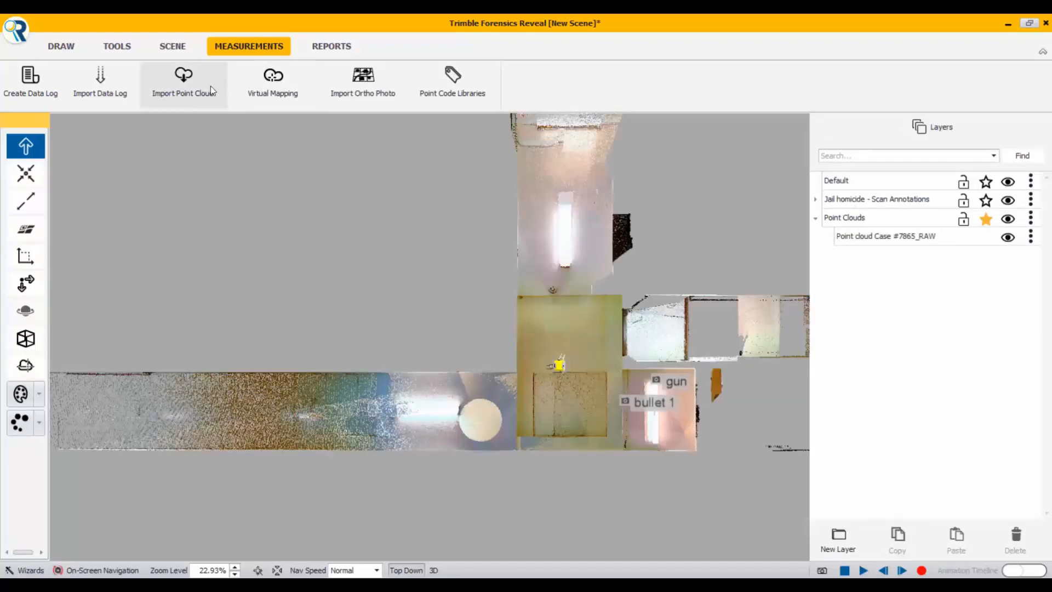
click(195, 84)
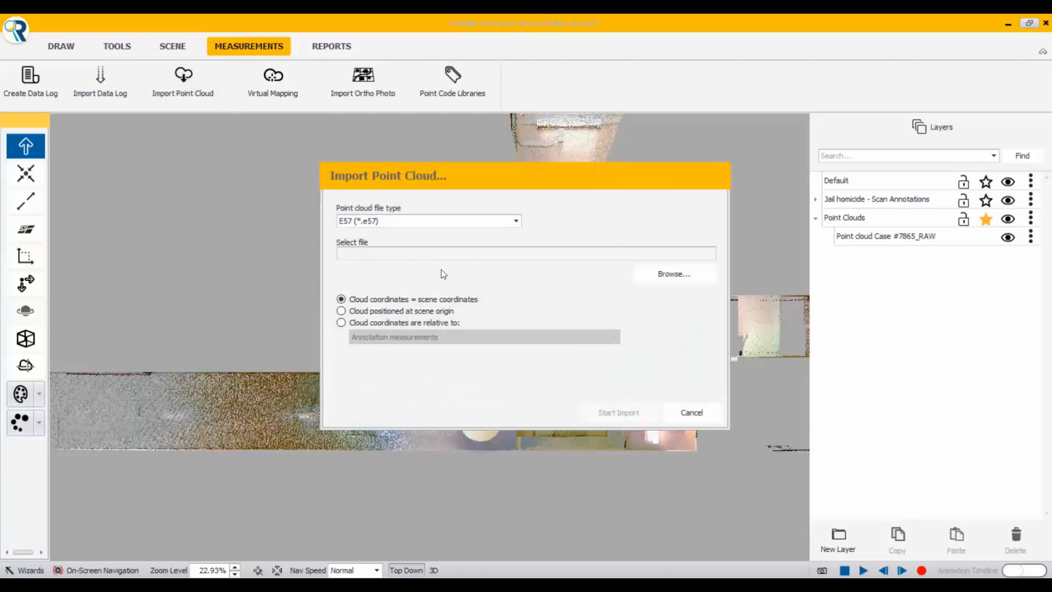
click(651, 274)
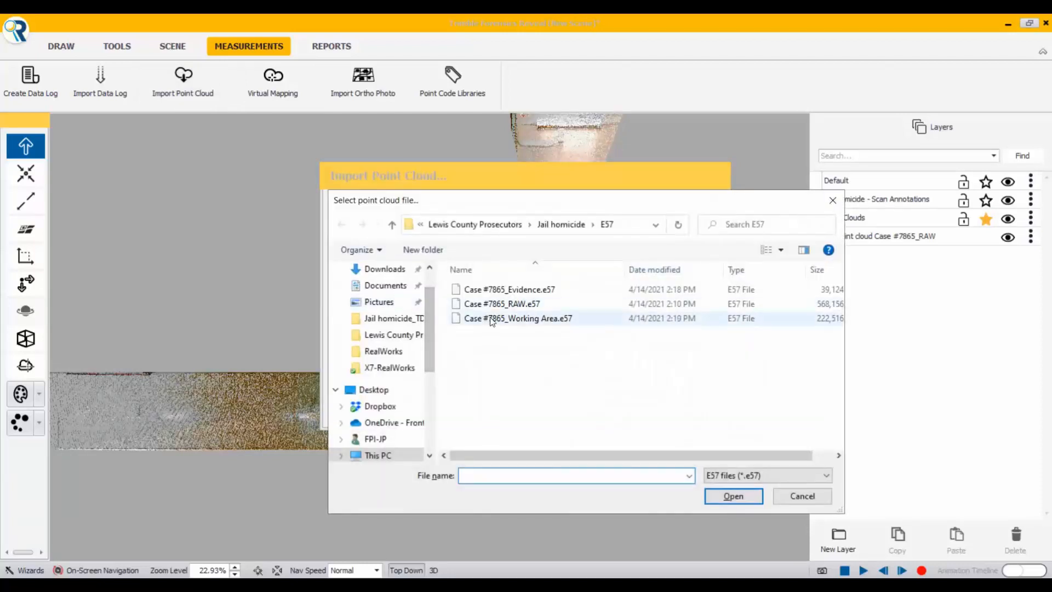
click(500, 319)
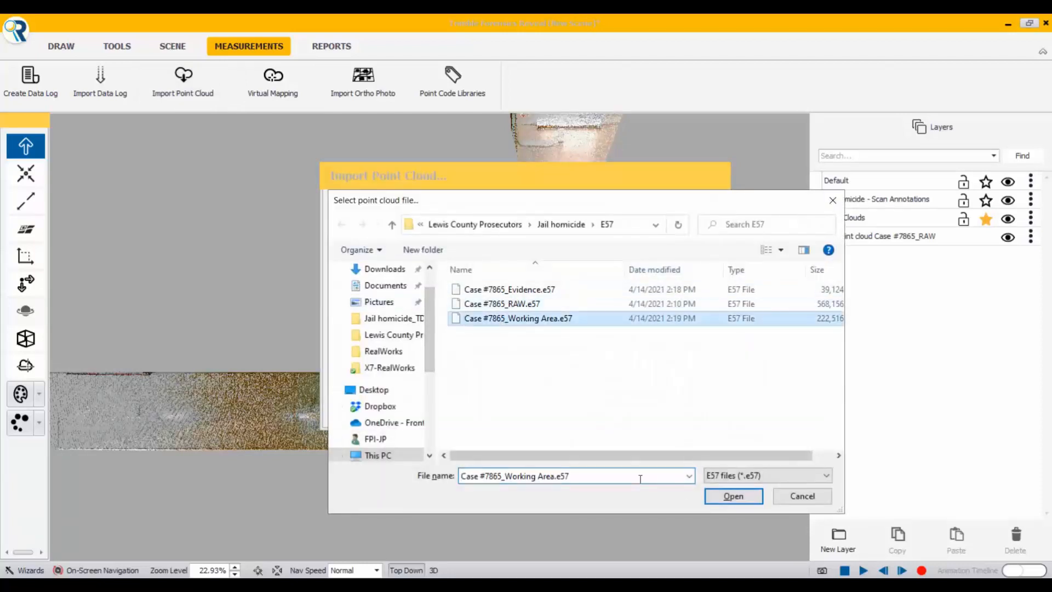
click(725, 498)
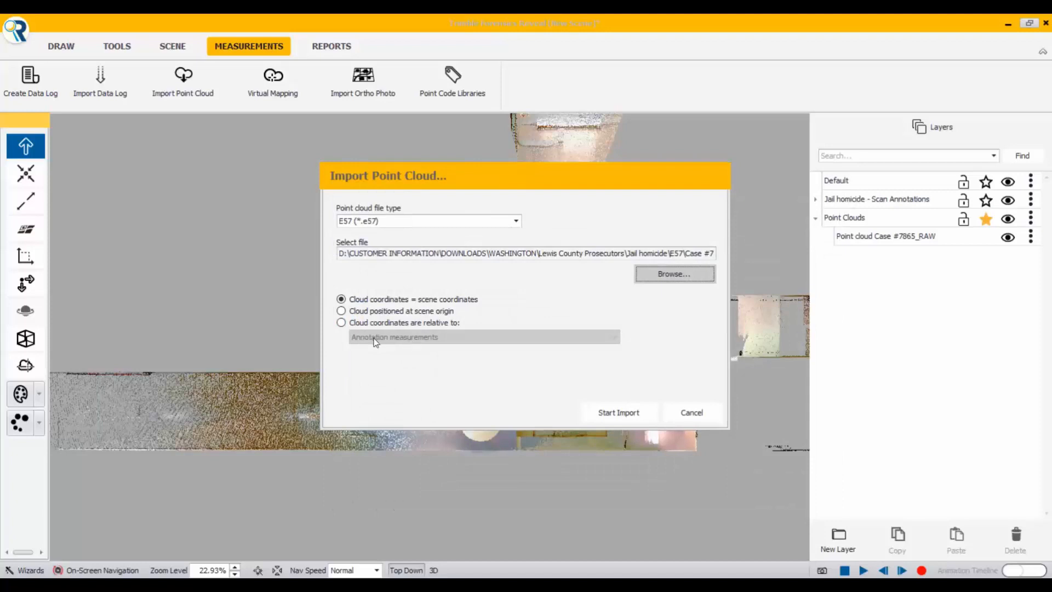
click(342, 323)
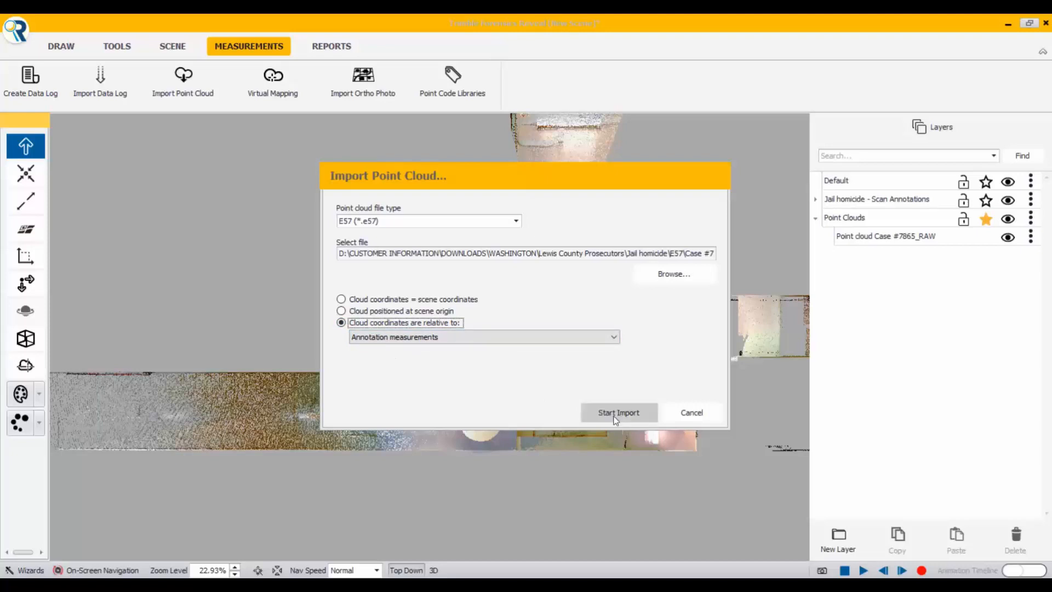
click(618, 414)
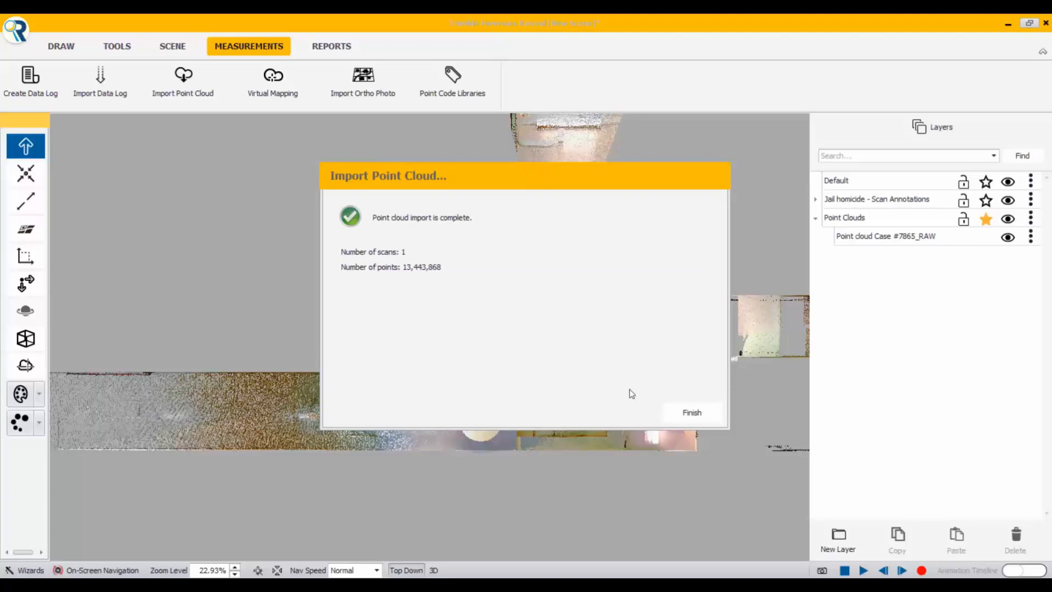
click(685, 413)
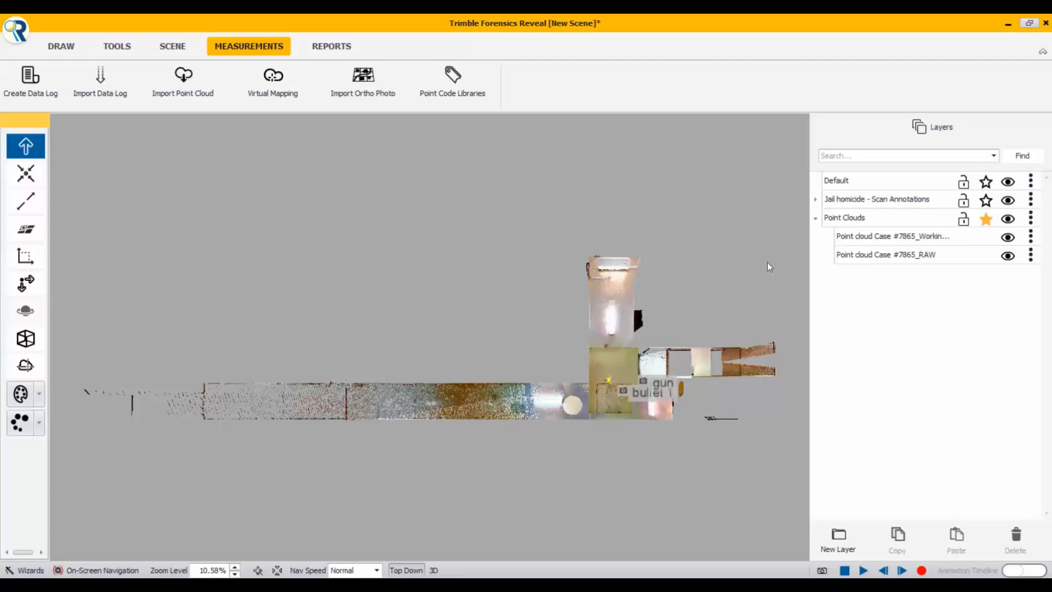
Step: Compare the scene with and without the RAW point cloud and leave that cloud hidden
click(1009, 256)
click(1008, 255)
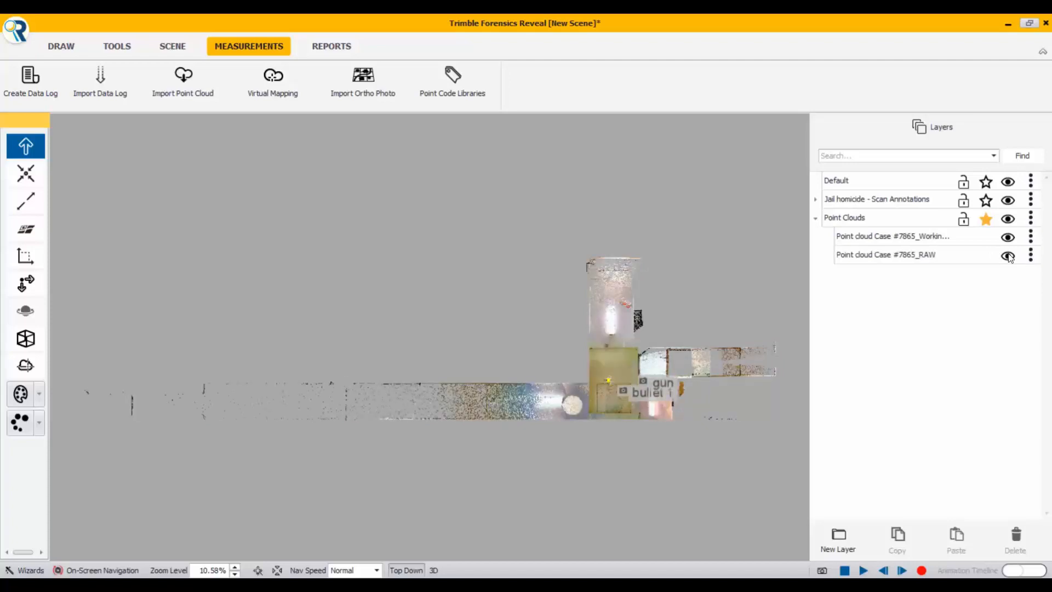
click(1008, 256)
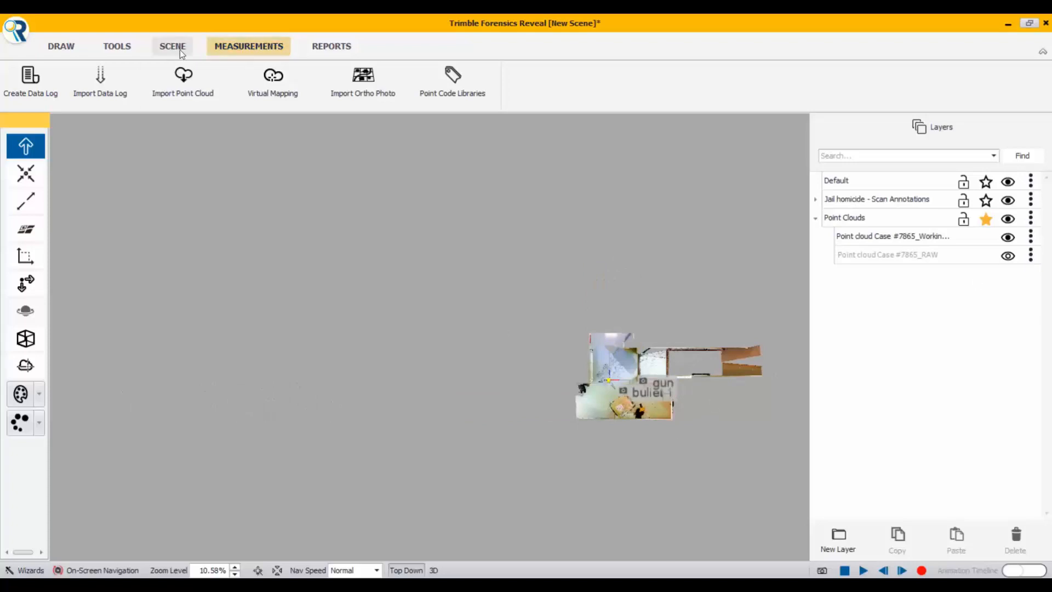
click(183, 93)
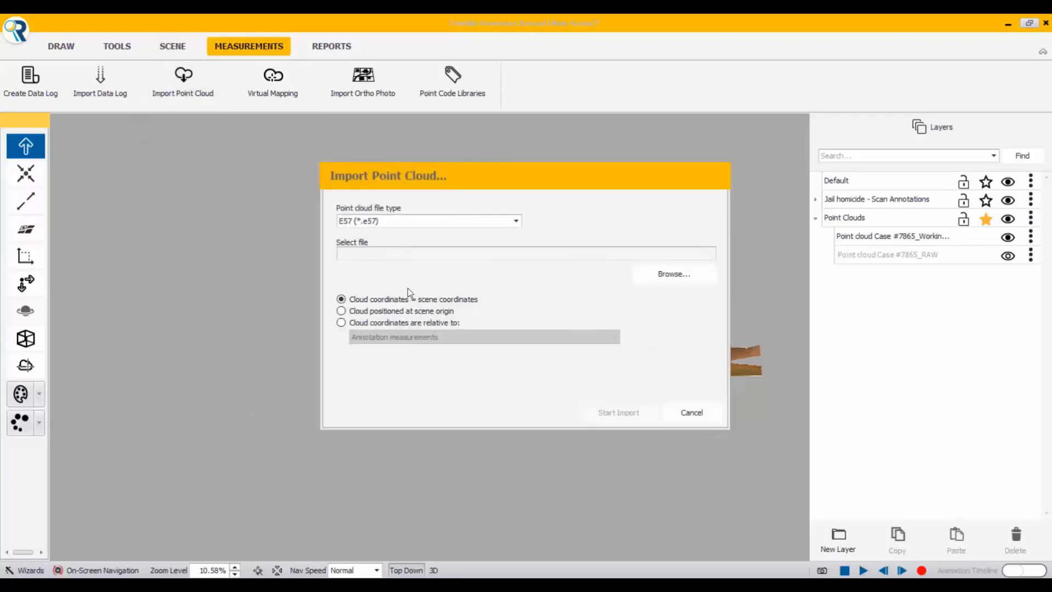
click(666, 271)
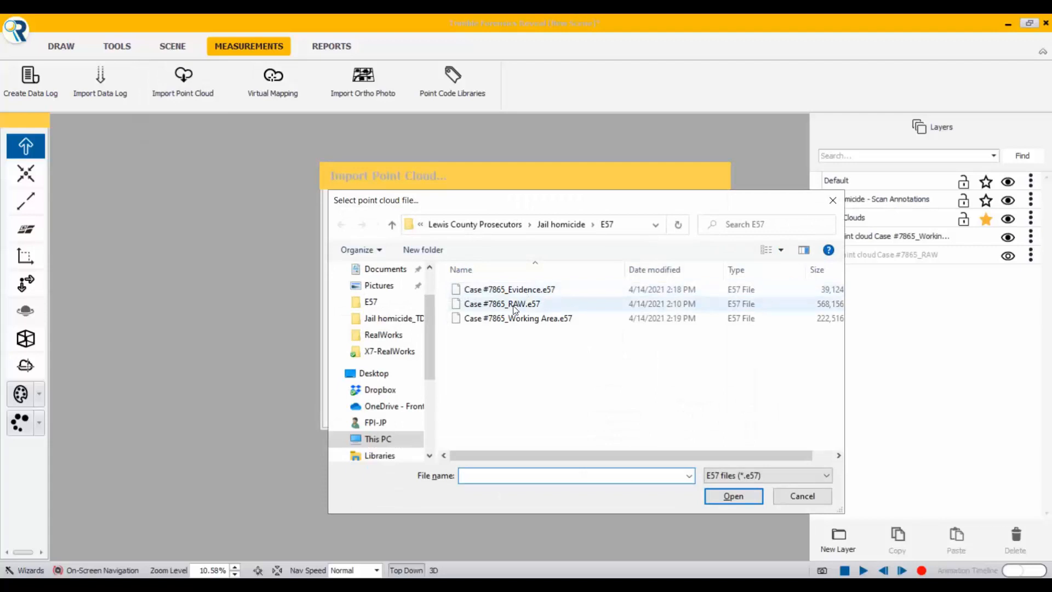
click(512, 291)
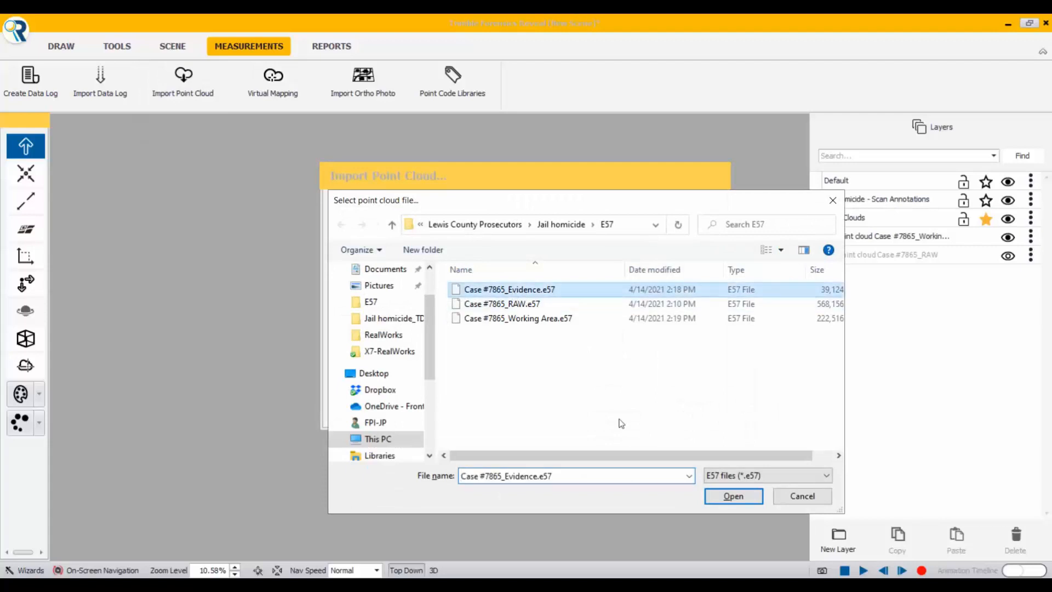
click(732, 496)
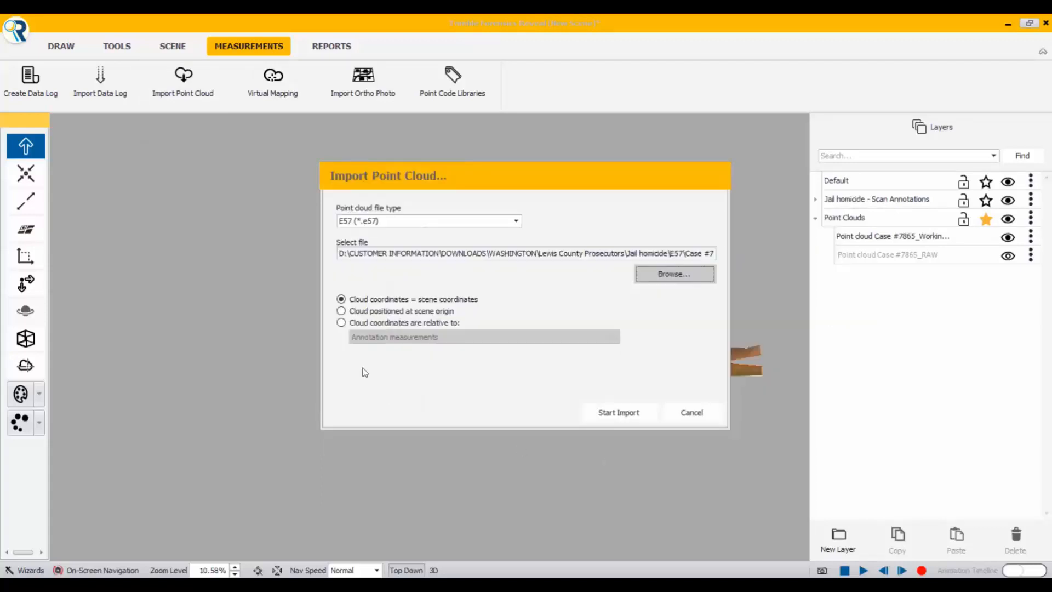
click(342, 322)
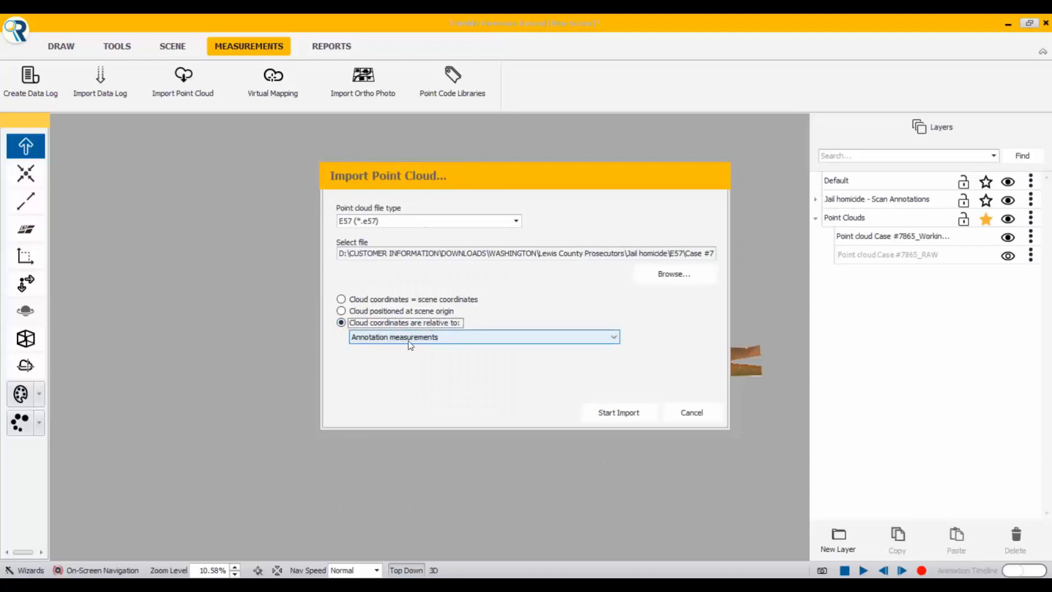
click(625, 416)
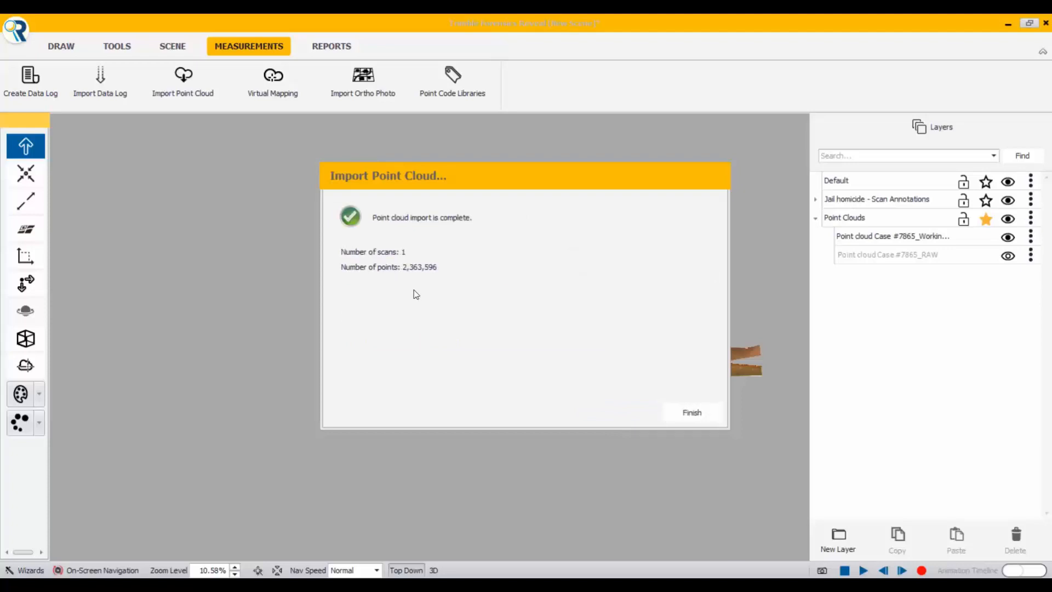
click(693, 413)
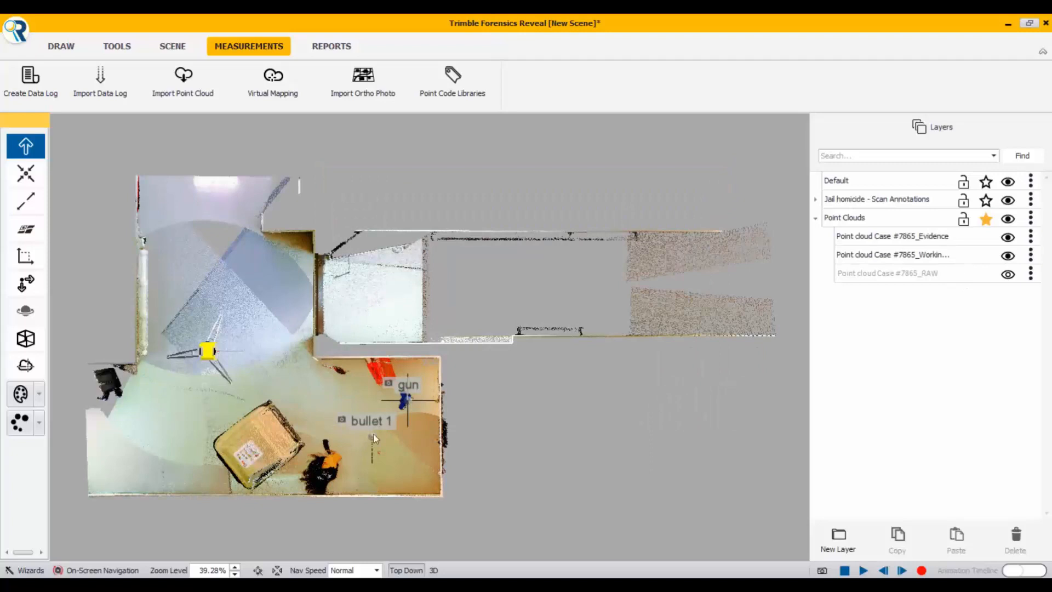
Step: Examine the Evidence point cloud with the Working Area cloud hidden, and inspect both clouds shown together around the gun and bullet 1
click(1008, 256)
scroll(393, 419, up, 3)
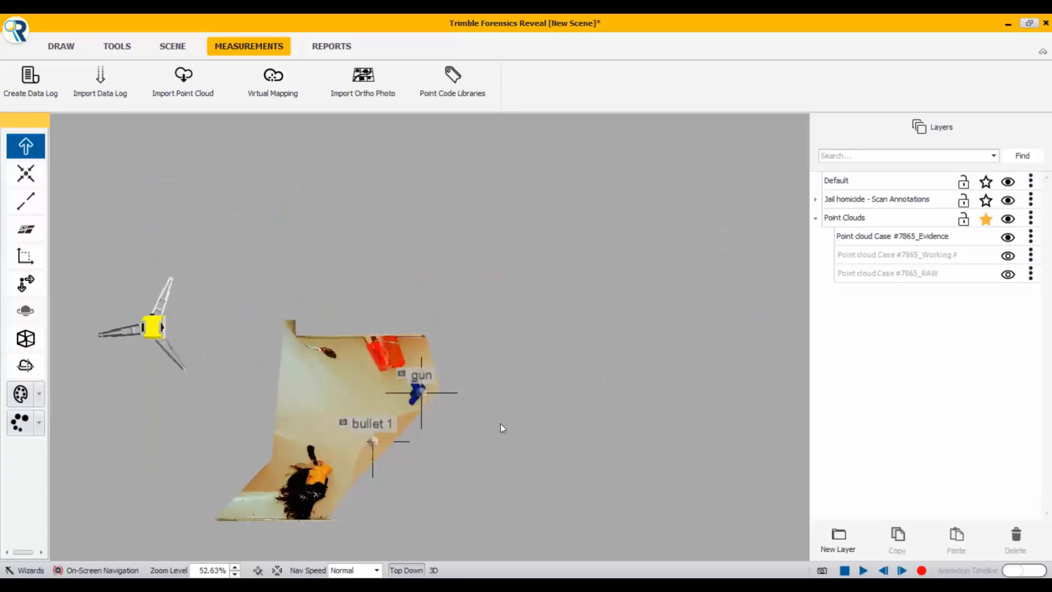
scroll(357, 419, down, 1)
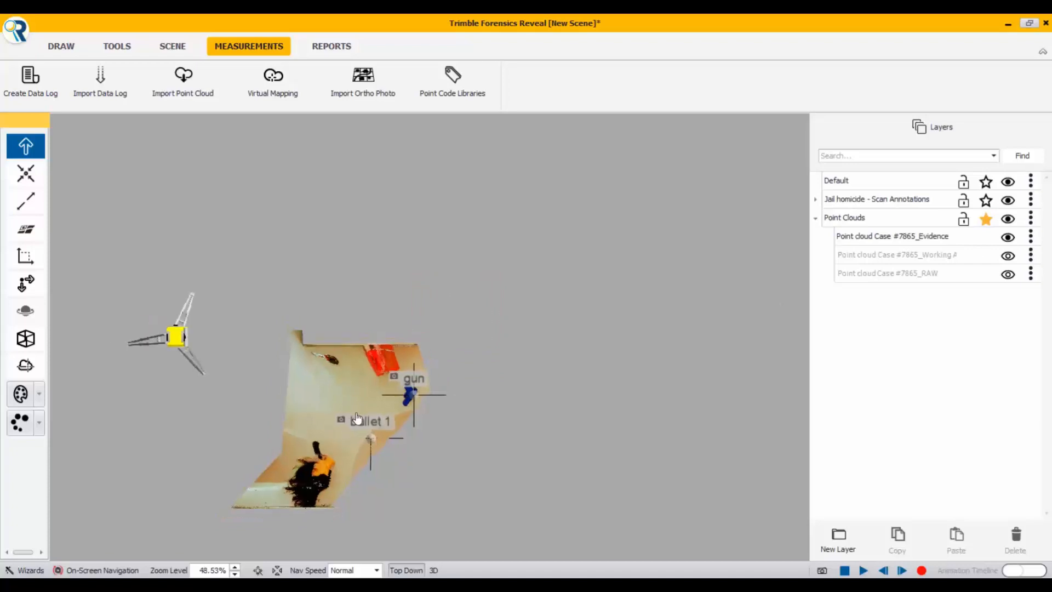
scroll(357, 419, down, 2)
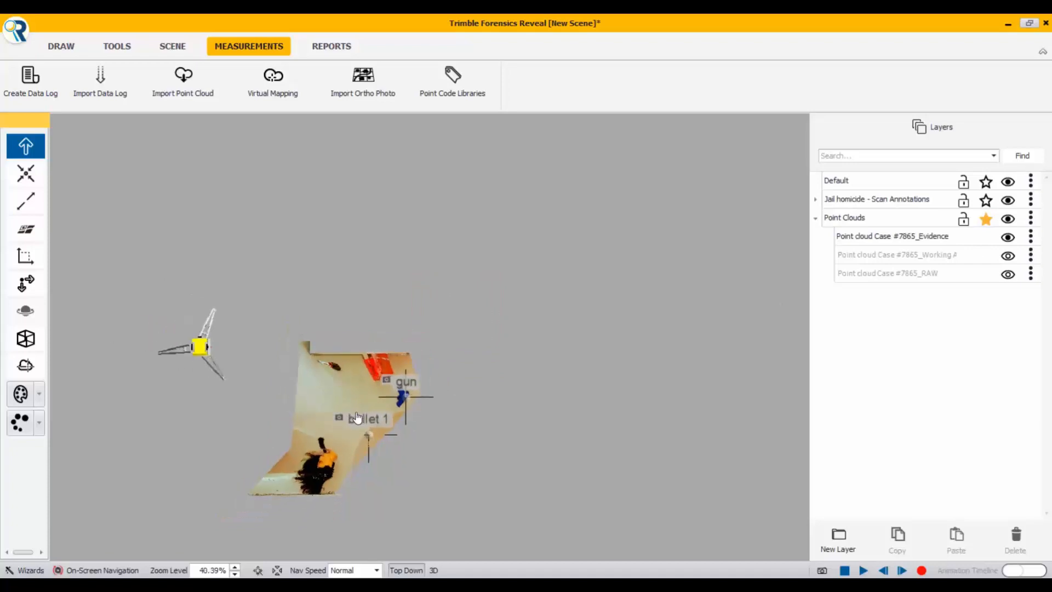
click(1008, 255)
scroll(400, 406, down, 1)
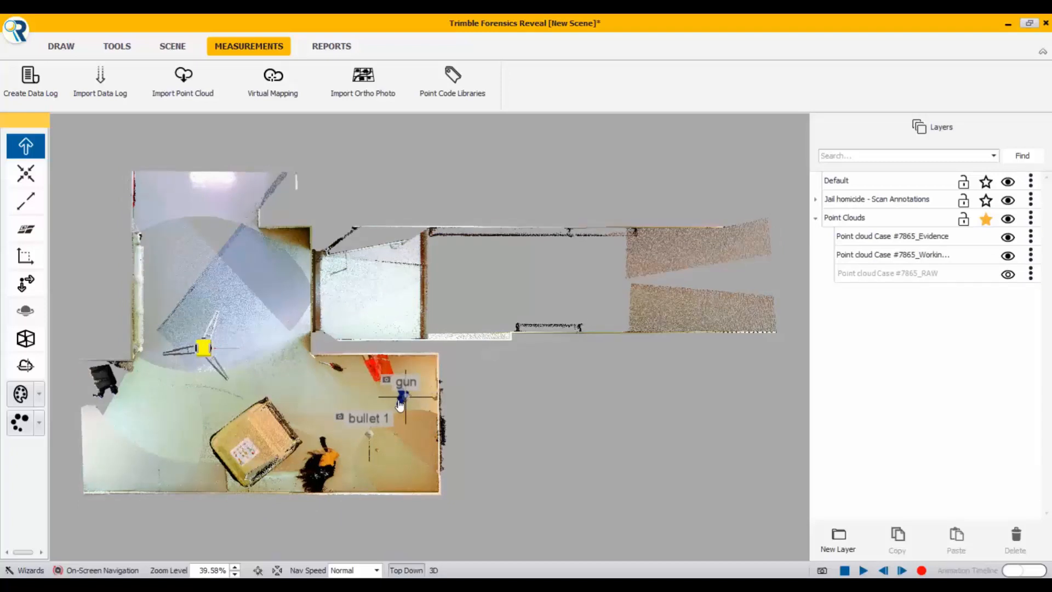
scroll(391, 406, down, 2)
scroll(355, 447, up, 3)
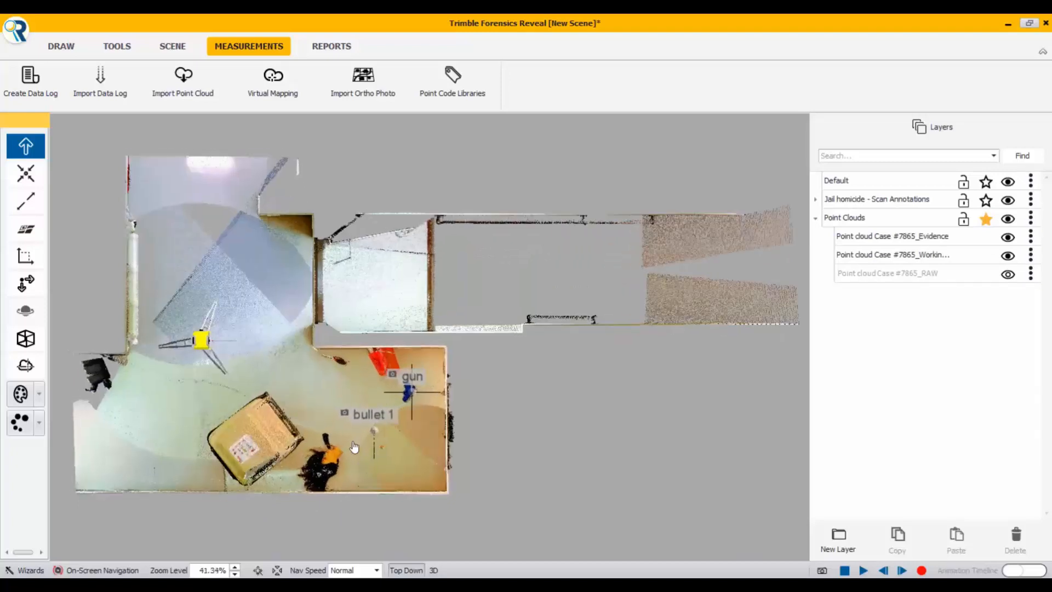
scroll(354, 446, up, 4)
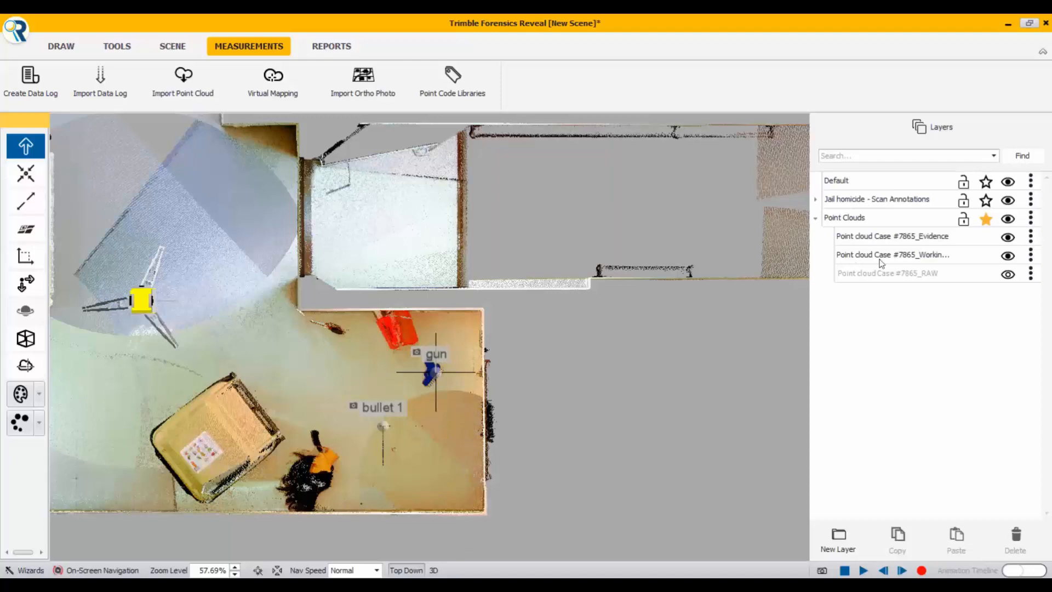
Step: Isolate the Evidence point cloud again to check the annotated items, and restore the Working Area cloud around it
click(1008, 256)
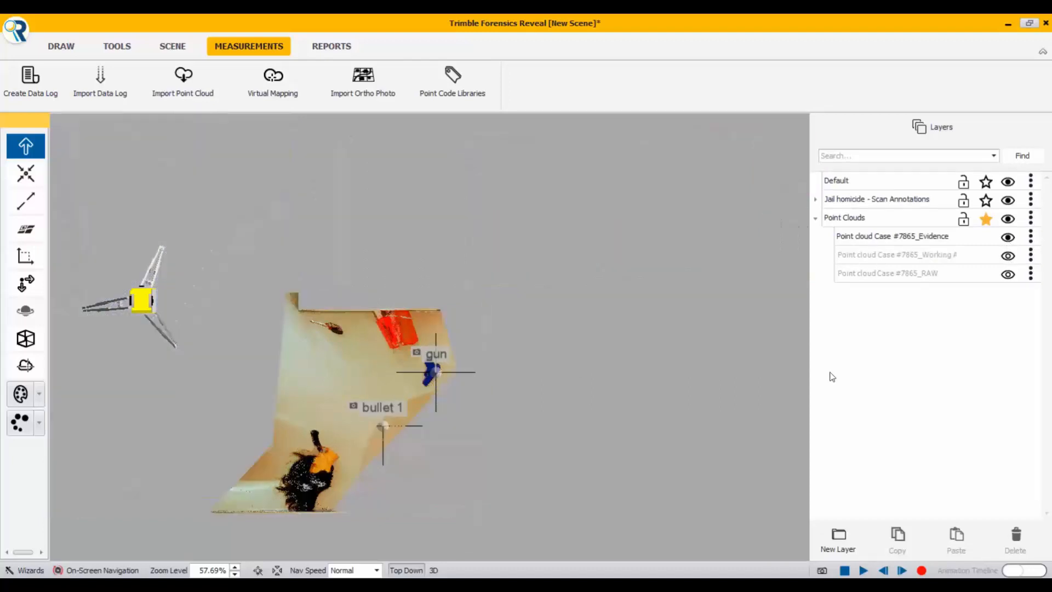
mouse_move(352, 406)
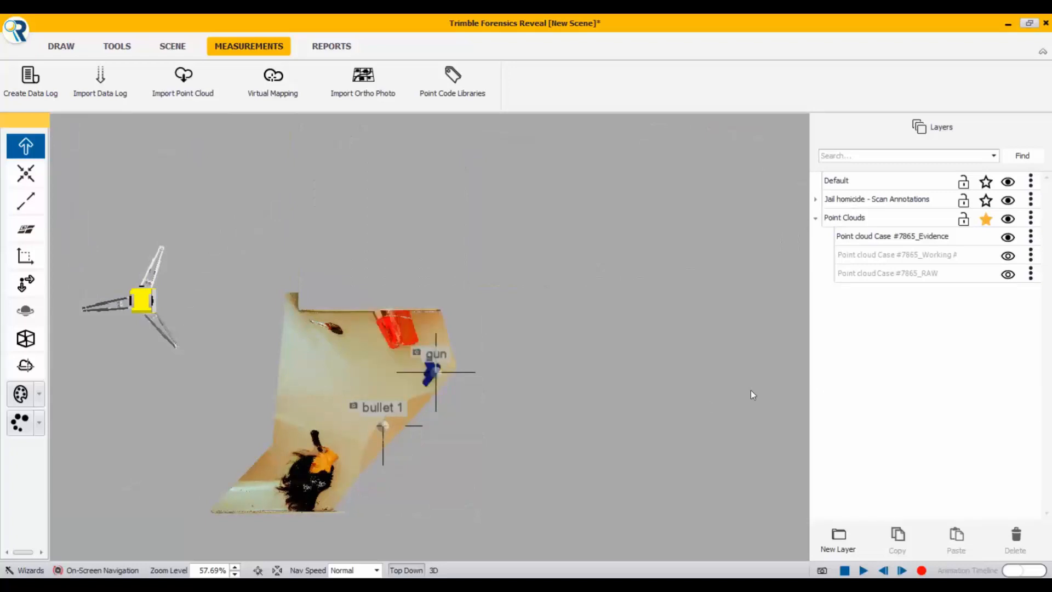
scroll(512, 387, down, 1)
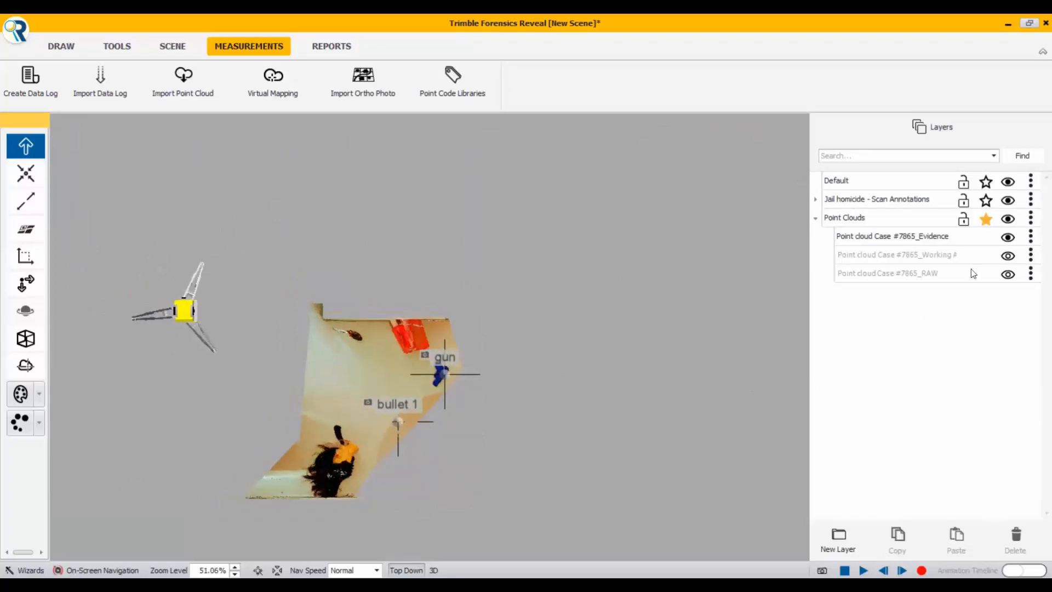
click(1009, 257)
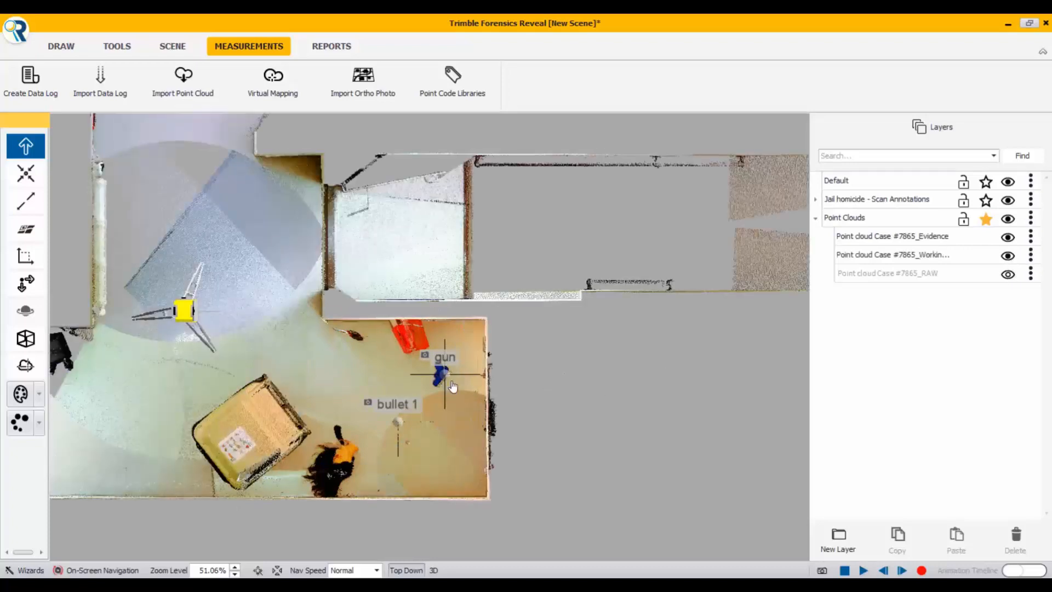
scroll(450, 387, down, 1)
scroll(450, 386, down, 1)
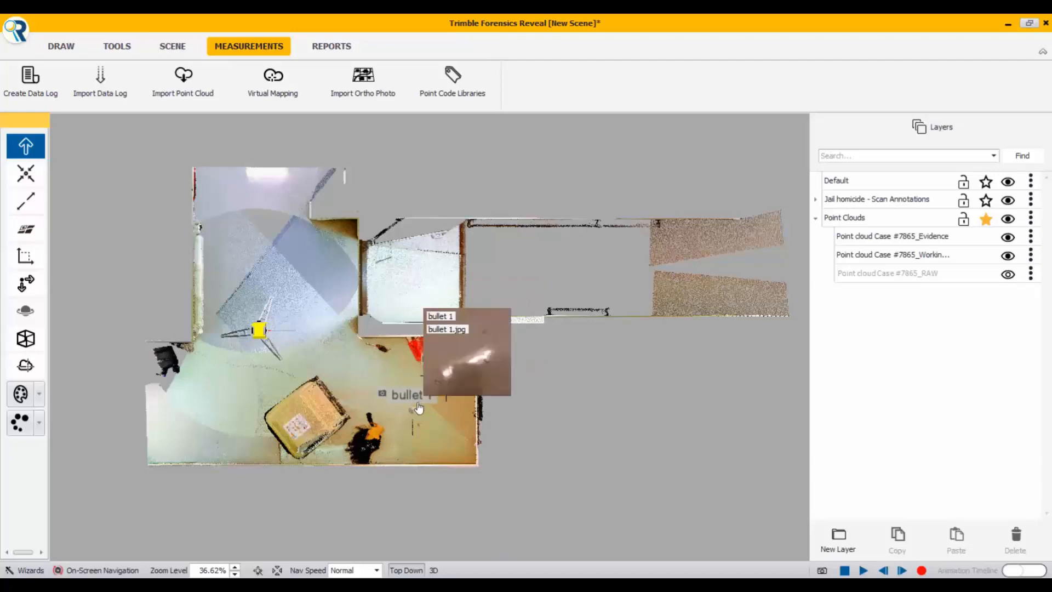
Step: Convert the gun annotation into an evidence marker labelled 1 on the Evidence Markers layer, keeping the name gun and its attached photo
mouse_move(446, 378)
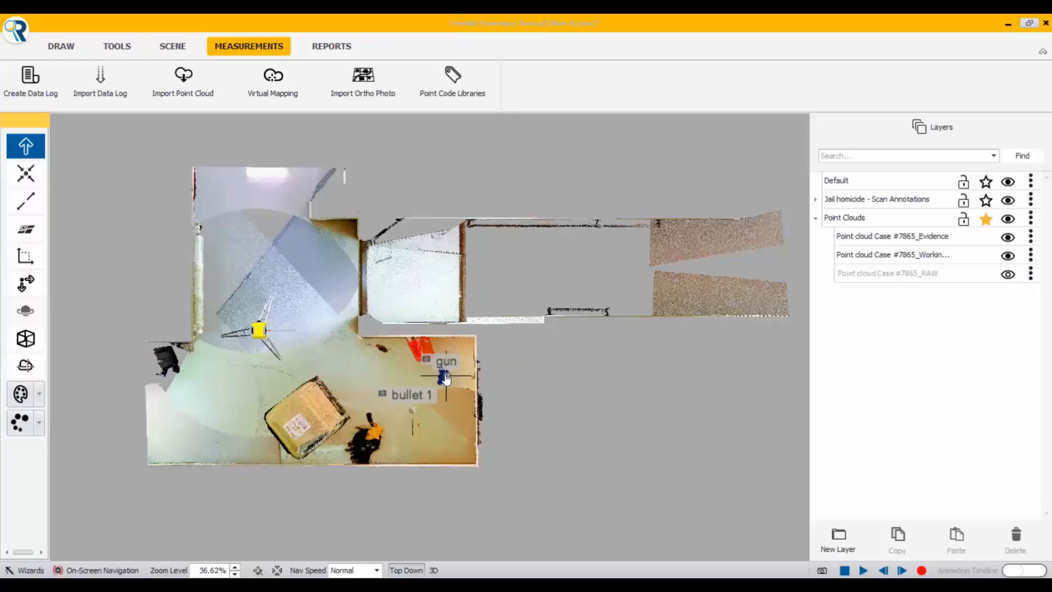
double_click(447, 378)
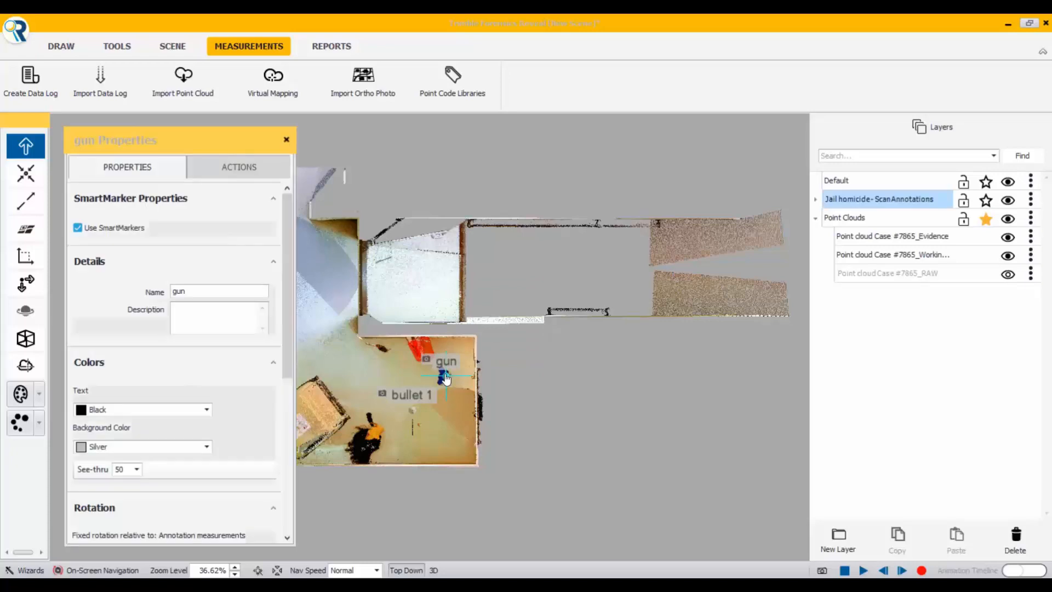
click(241, 170)
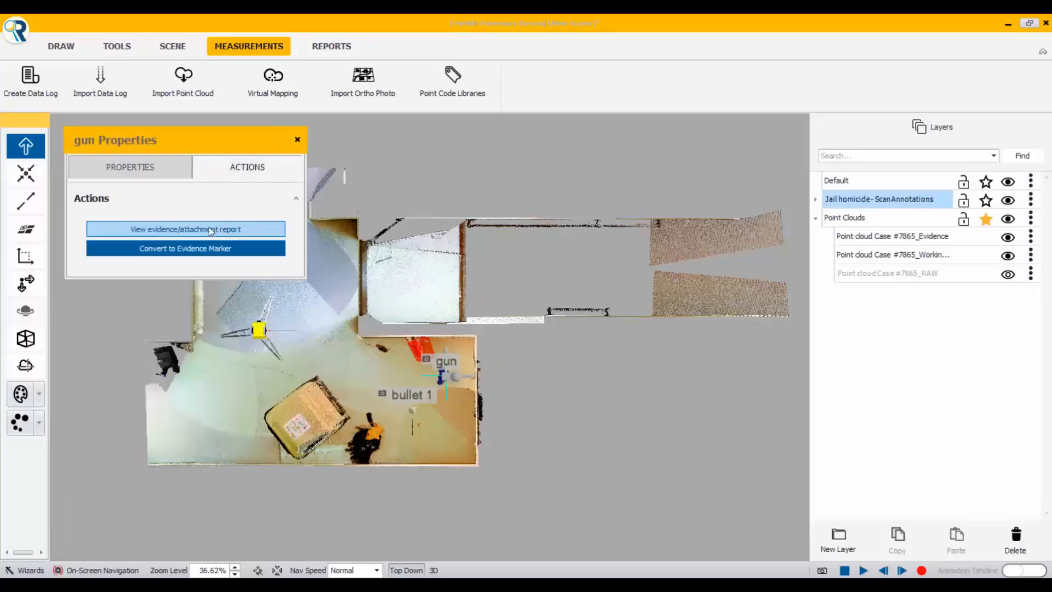
click(190, 248)
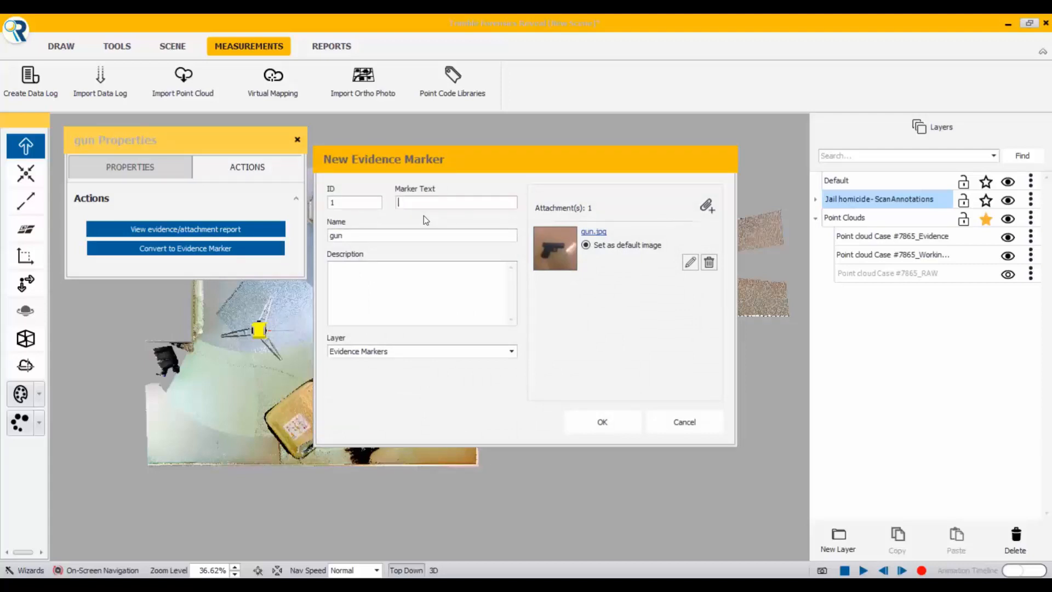
text(12)
click(603, 422)
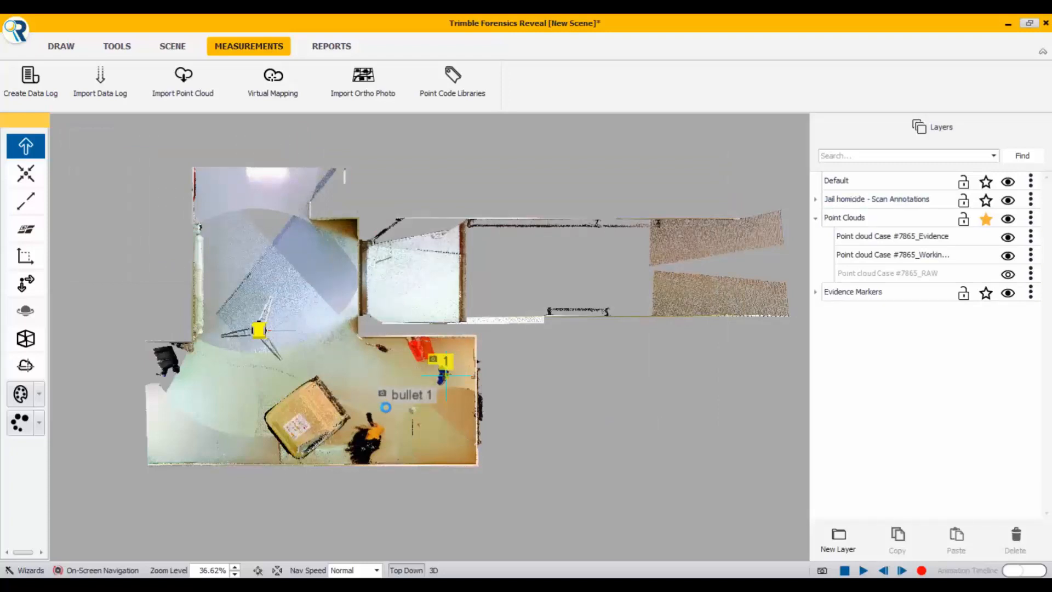
Step: Convert the bullet 1 annotation into an evidence marker with ID 2 and marker text 14 on the Evidence Markers layer, keeping its attached photo
double_click(416, 417)
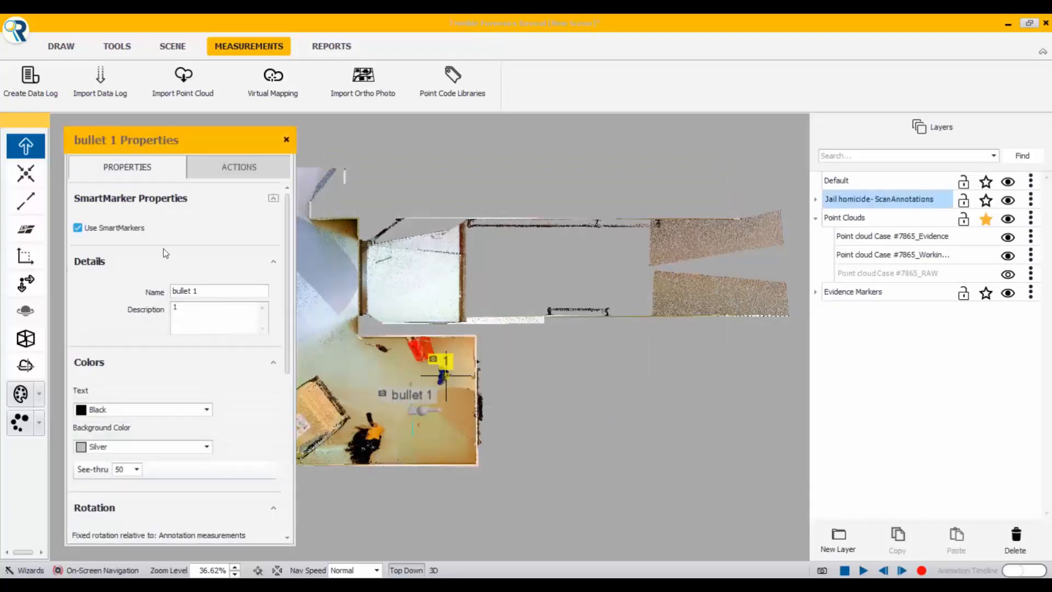
click(227, 168)
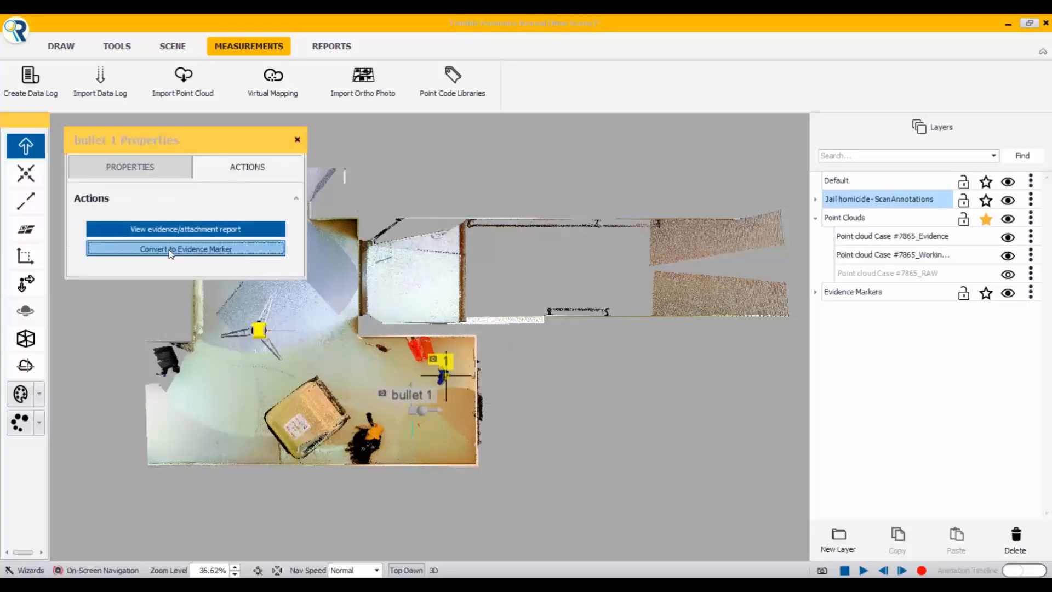
click(169, 249)
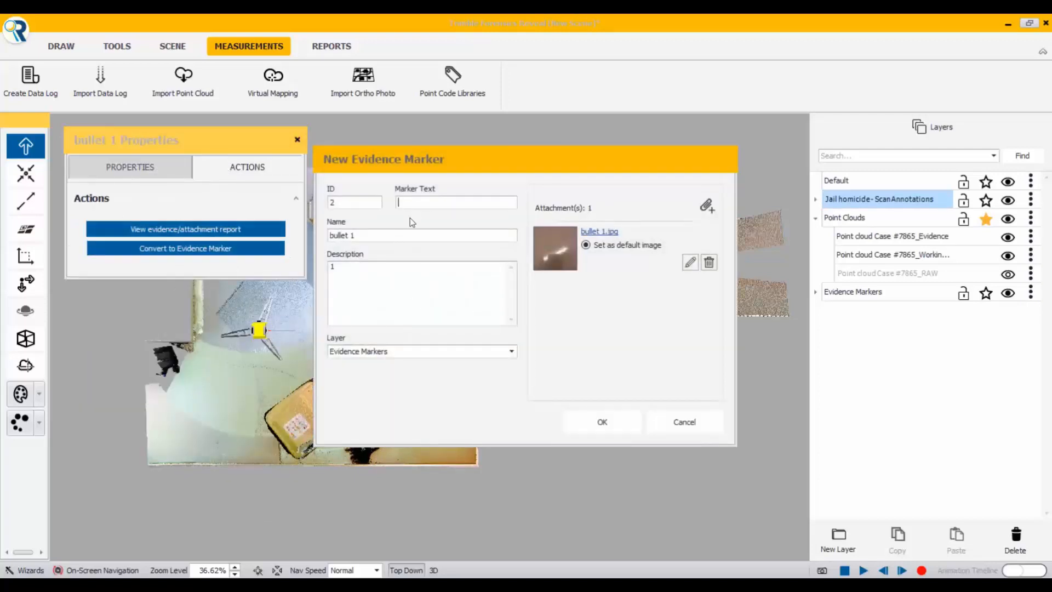
text(14)
click(587, 422)
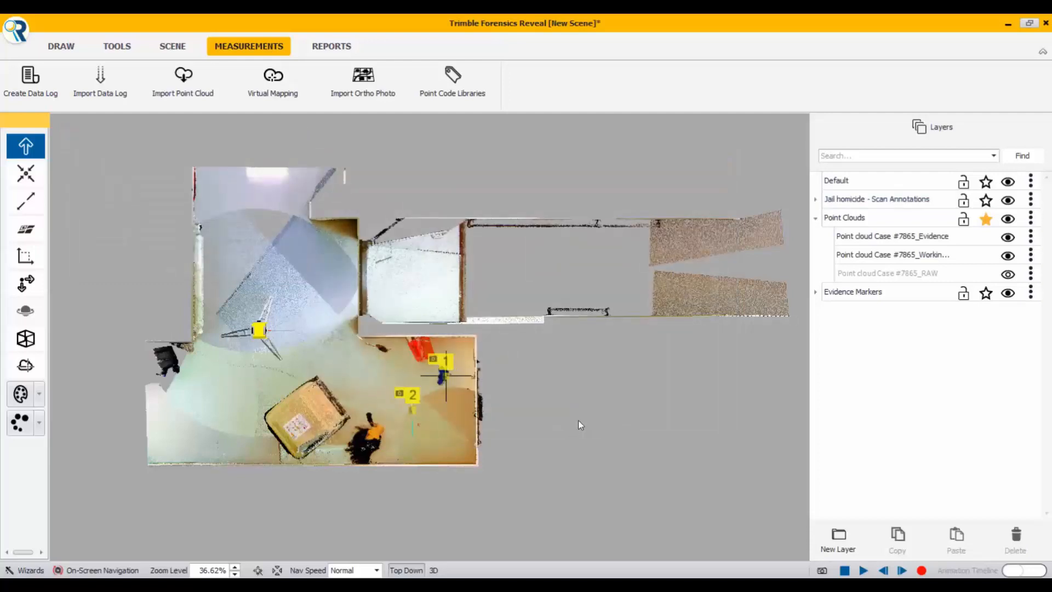
mouse_move(409, 407)
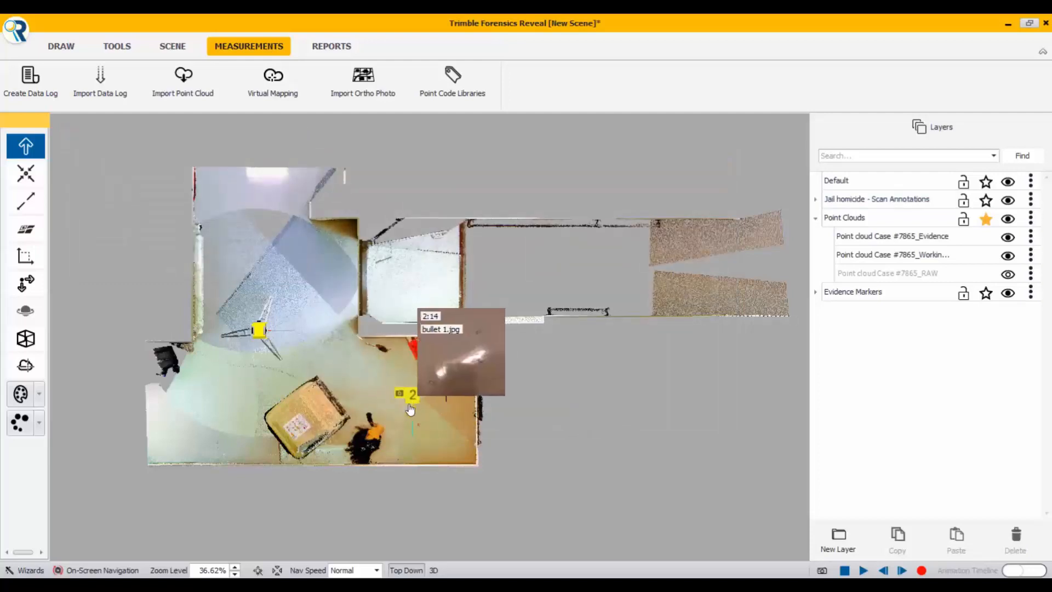
click(412, 411)
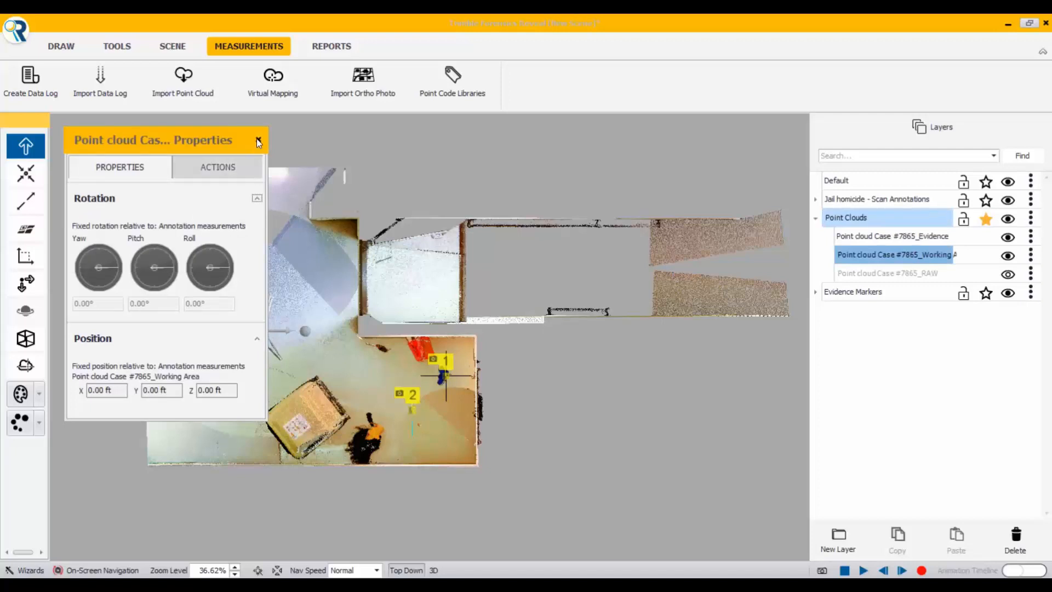
click(257, 139)
Step: Generate the Evidence/Attachment Report, inspect its evidence marker entries and photos at 100% zoom, and close it
click(321, 48)
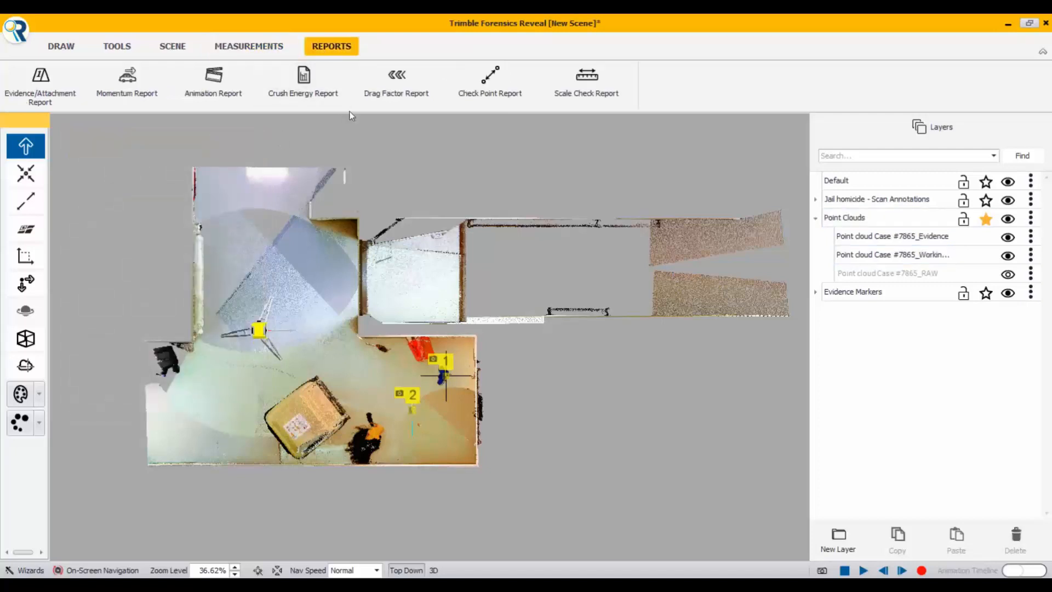
click(41, 82)
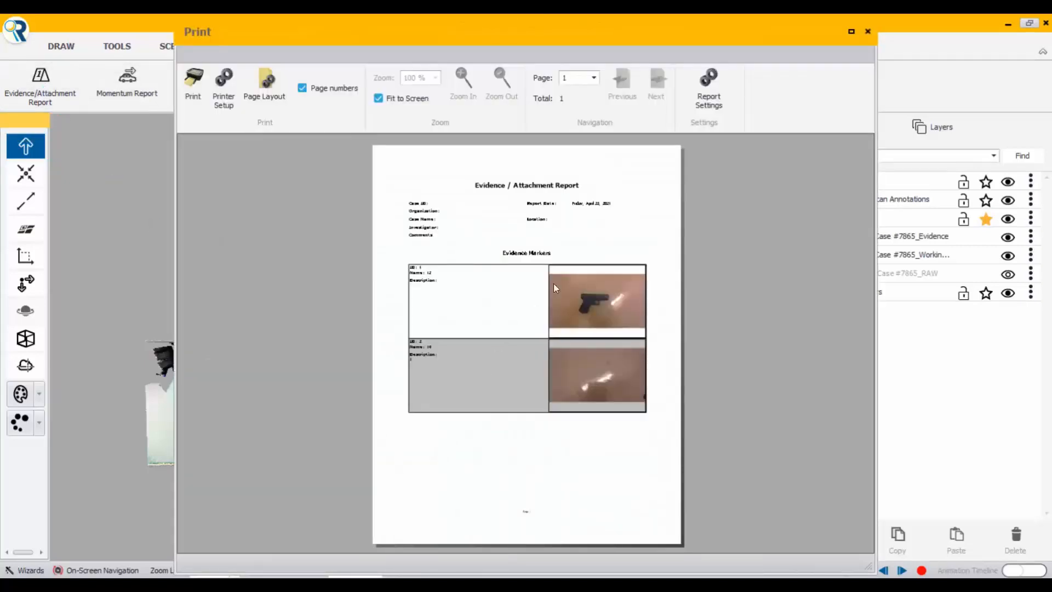
click(378, 98)
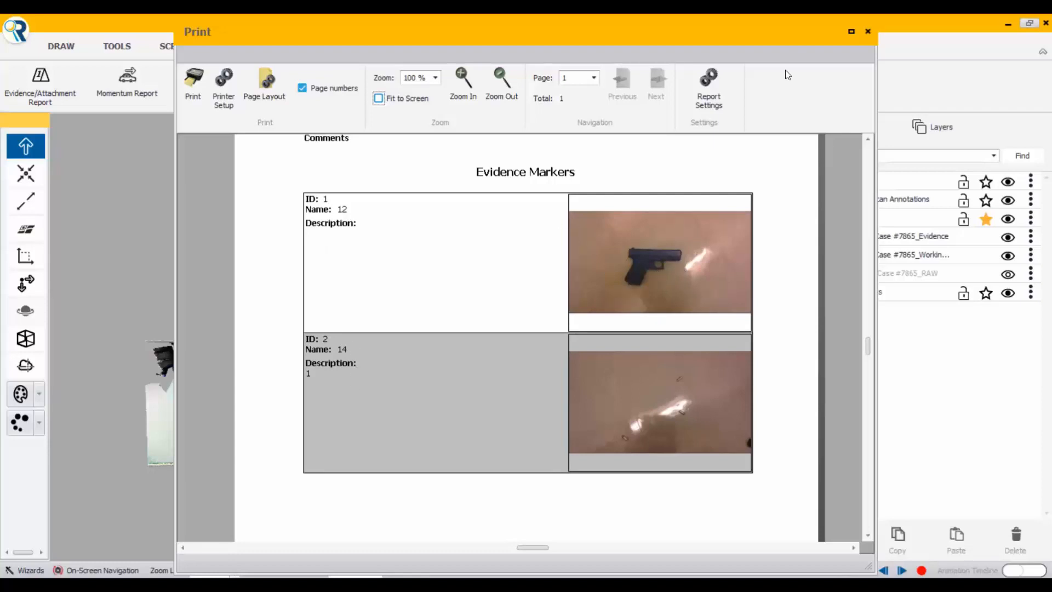
click(868, 31)
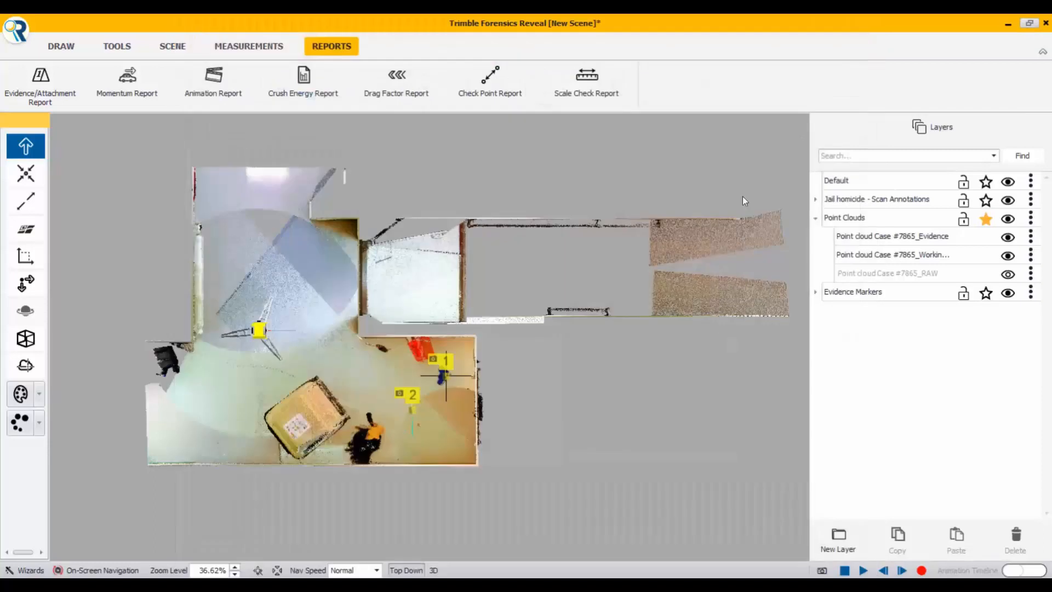
Step: Place a scale bar 0.50 ft wide and 3.00 ft long on the floor at the room's lower-left corner
scroll(419, 359, down, 1)
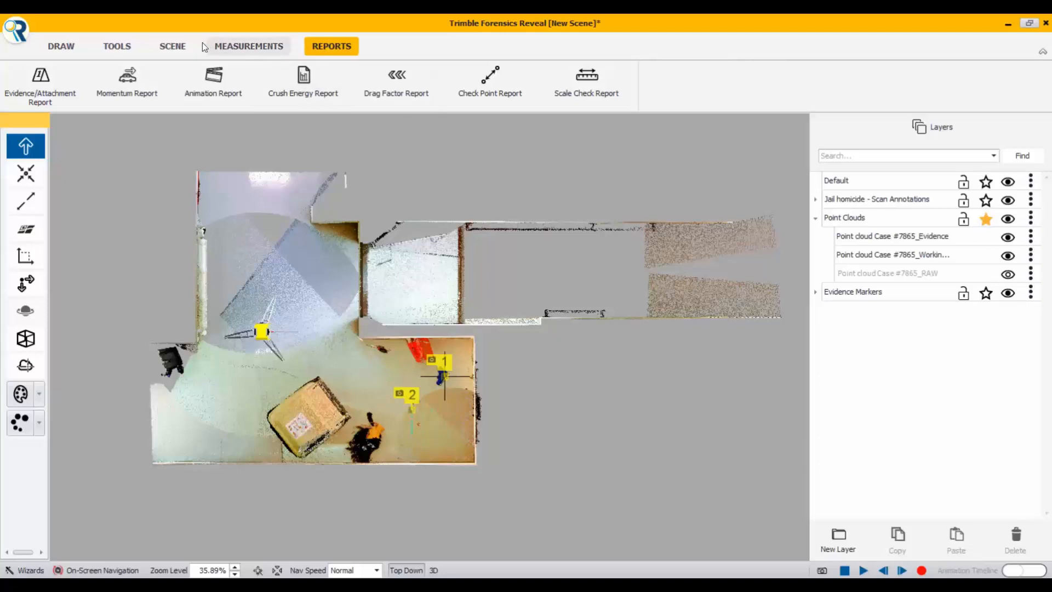
click(116, 47)
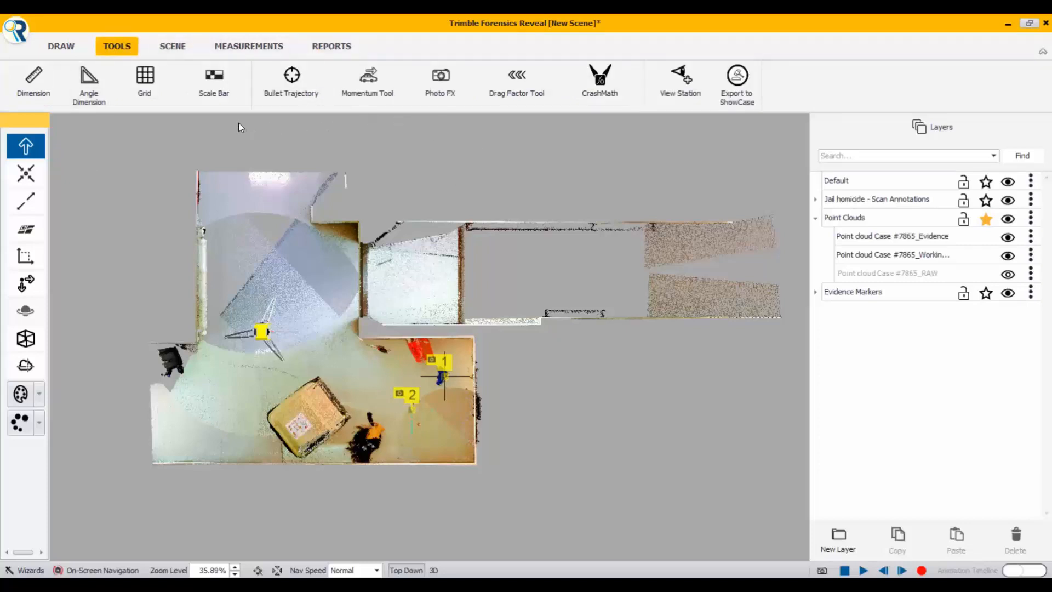
click(213, 78)
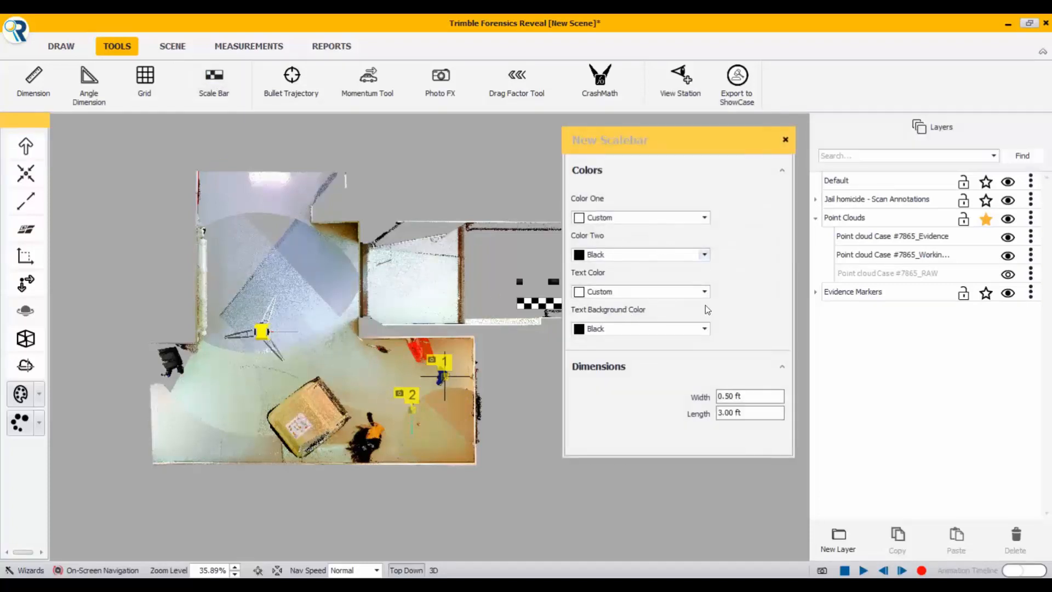
click(733, 398)
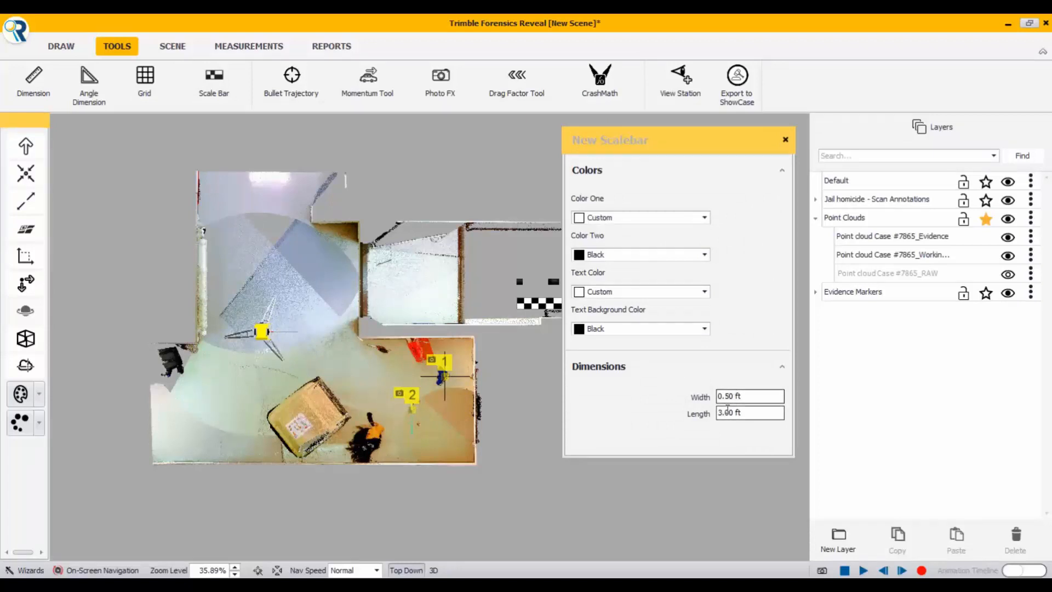
click(731, 415)
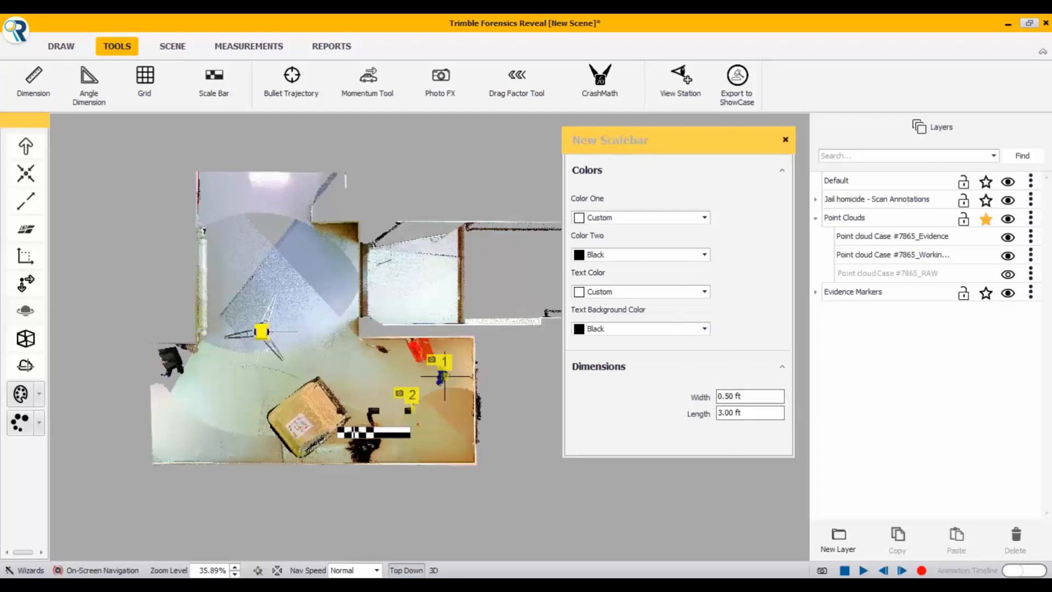
scroll(211, 450, up, 5)
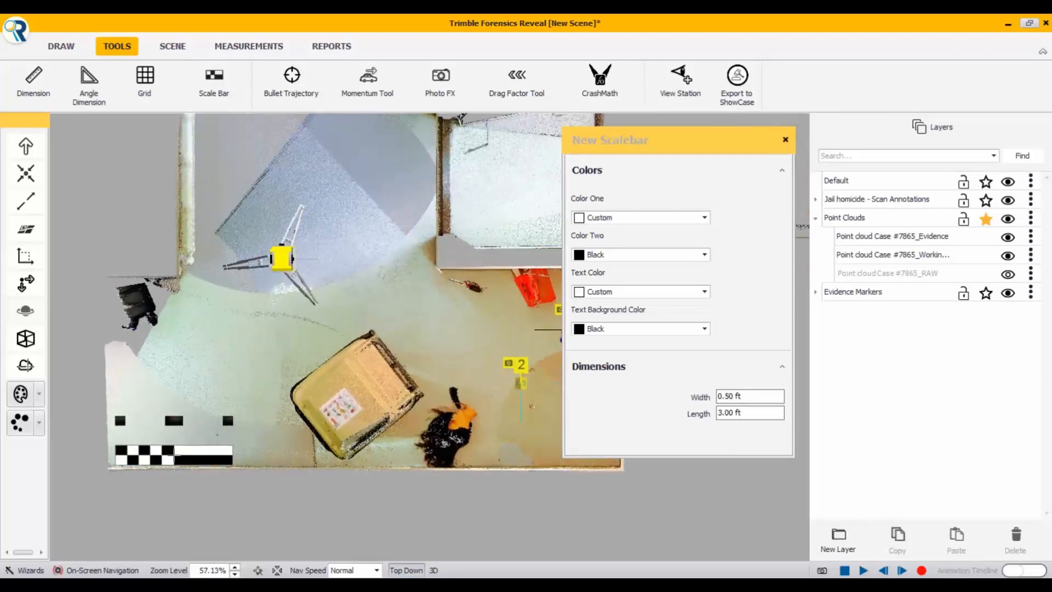
click(175, 453)
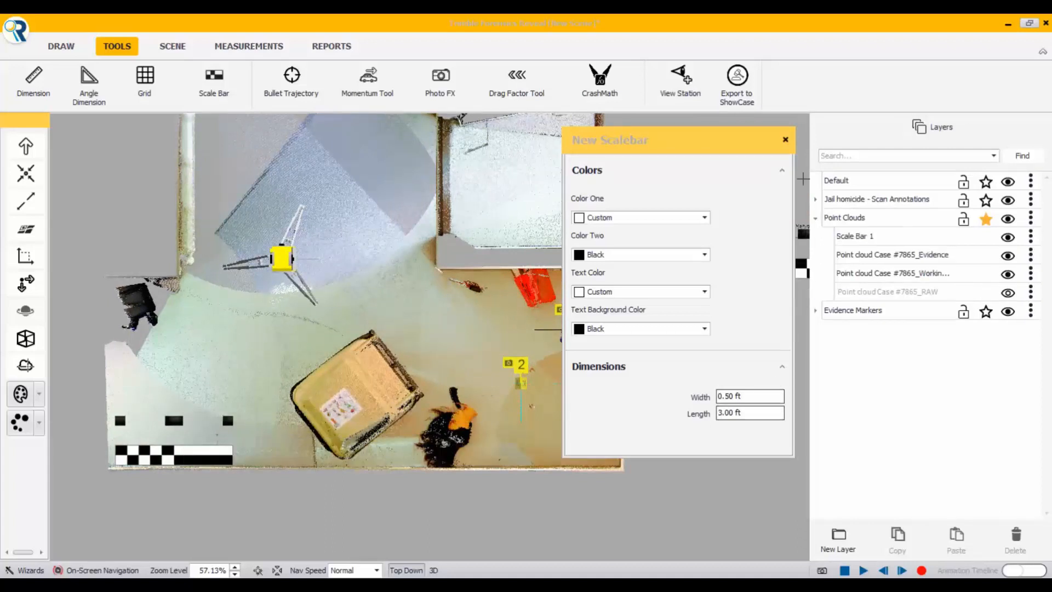
click(786, 141)
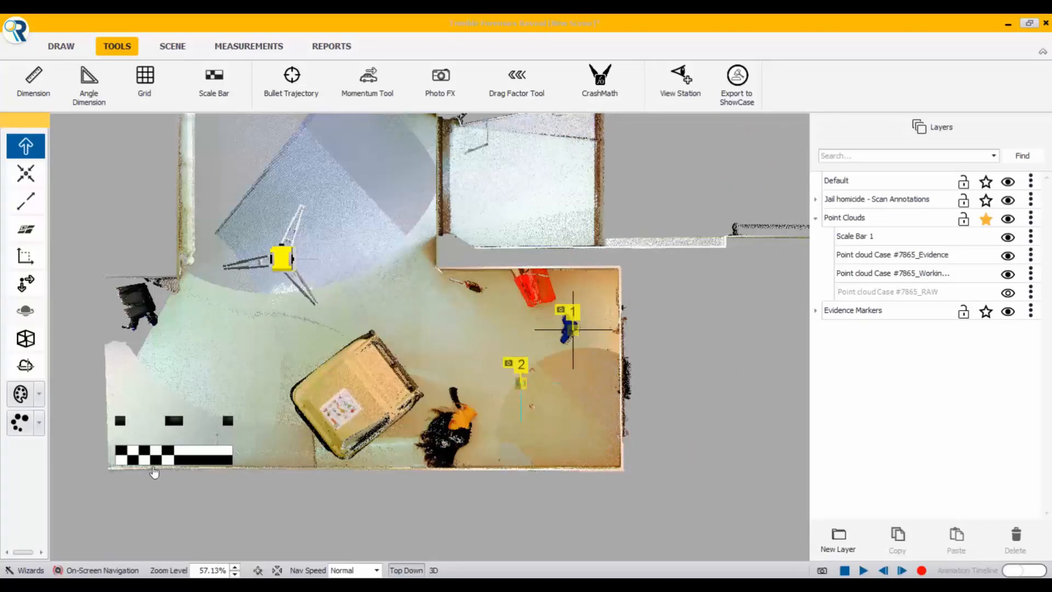
Step: Dimension the scale bar's full length along its centre line, from its left edge to its right edge
scroll(125, 467, up, 3)
scroll(125, 467, up, 5)
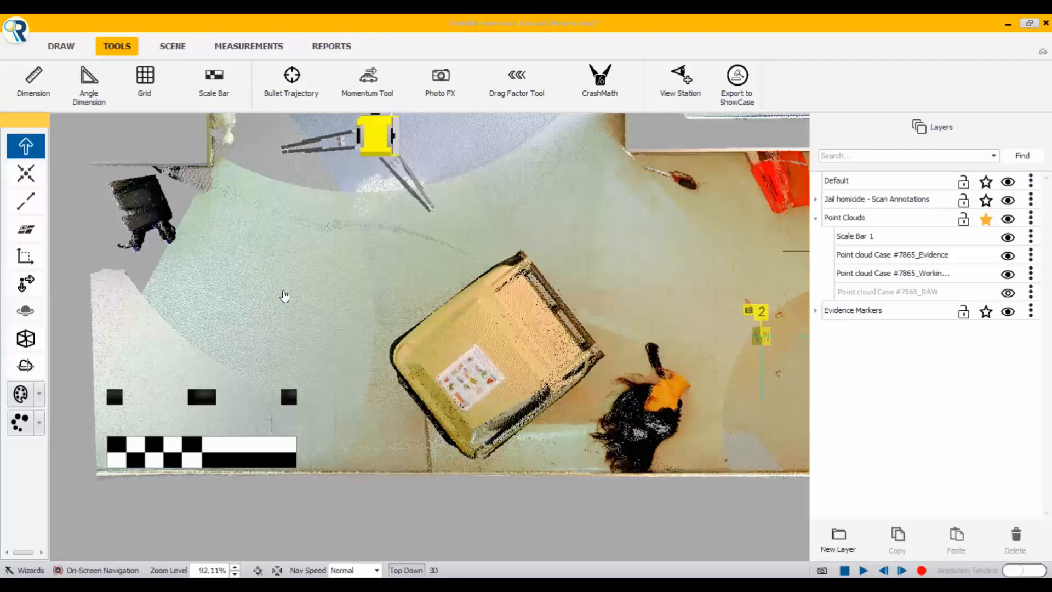
click(34, 85)
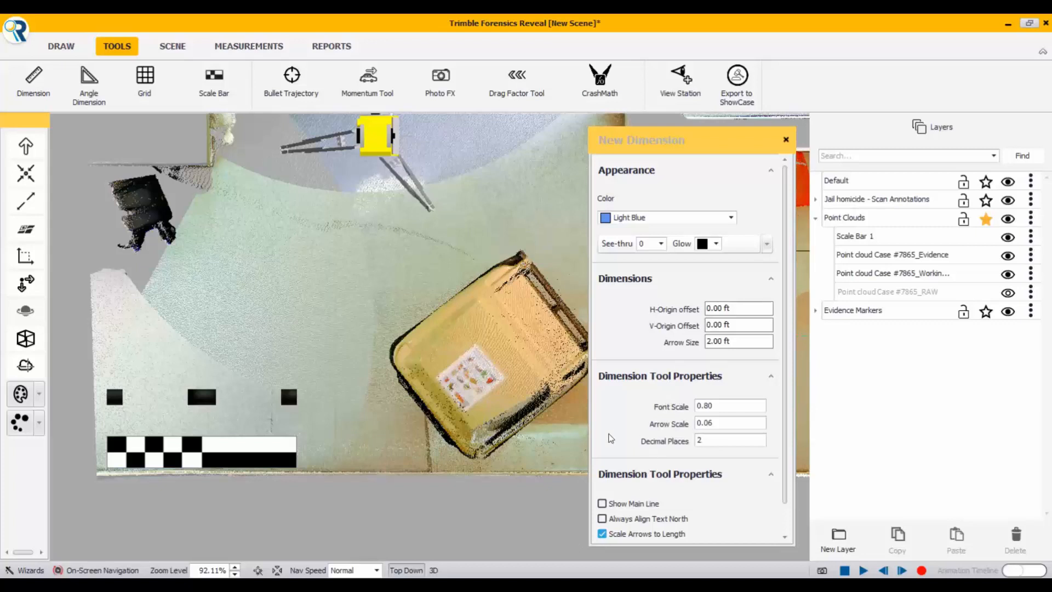
scroll(145, 467, up, 2)
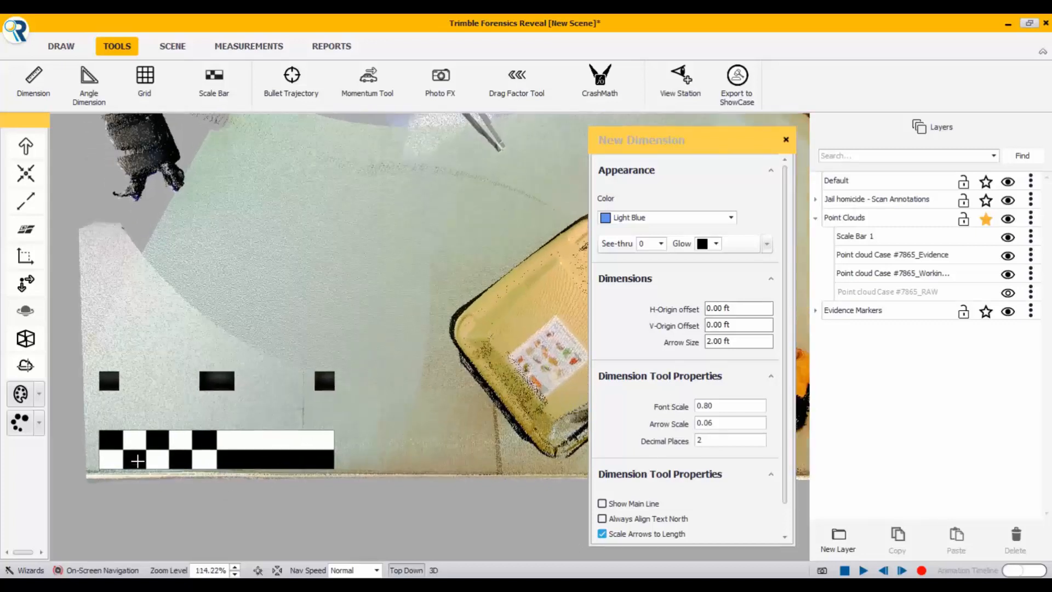
scroll(138, 461, up, 1)
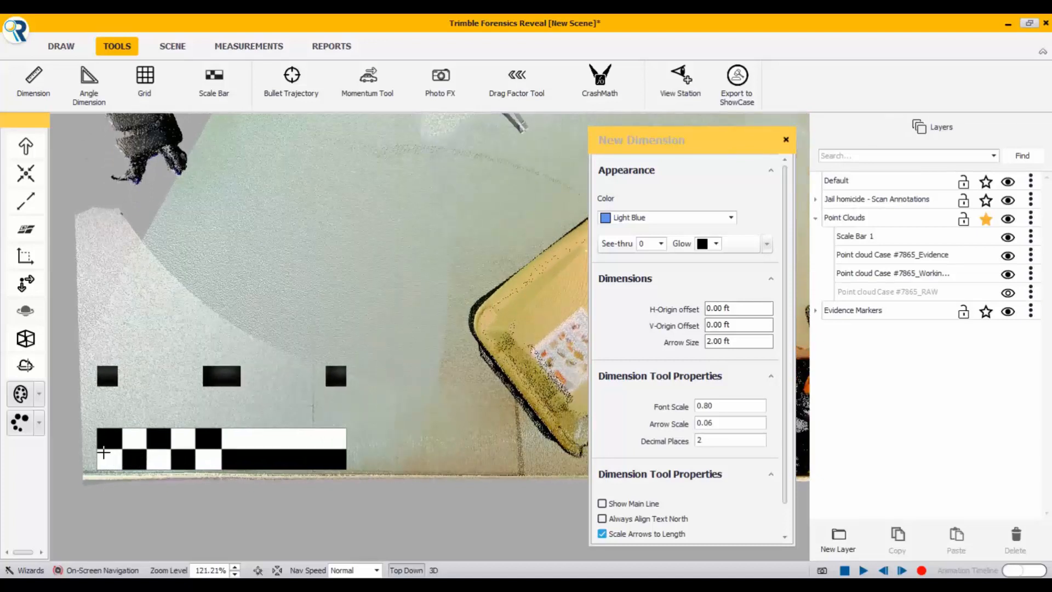
scroll(99, 451, up, 5)
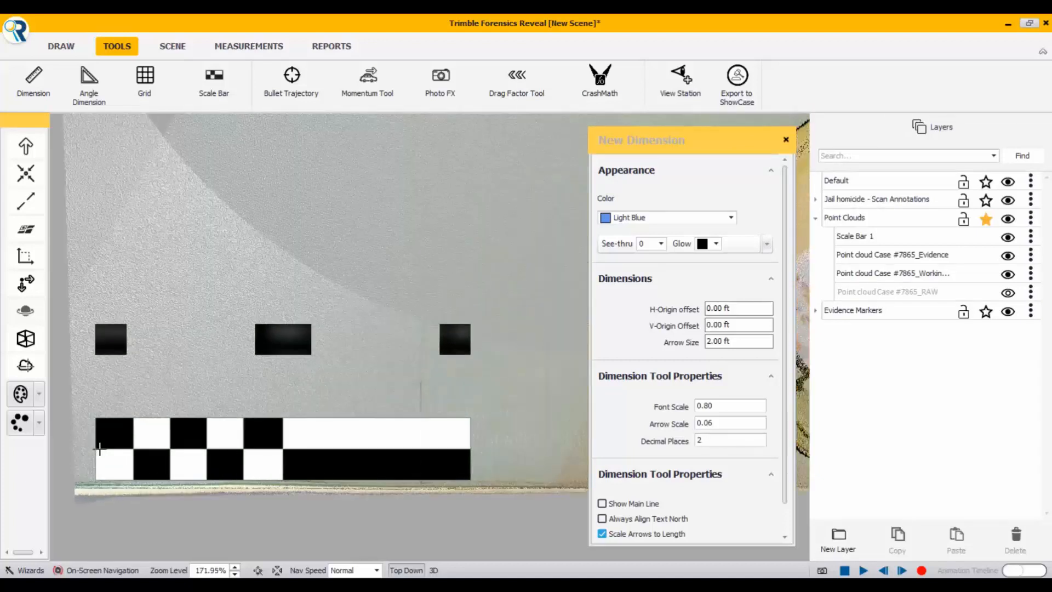
scroll(100, 449, up, 2)
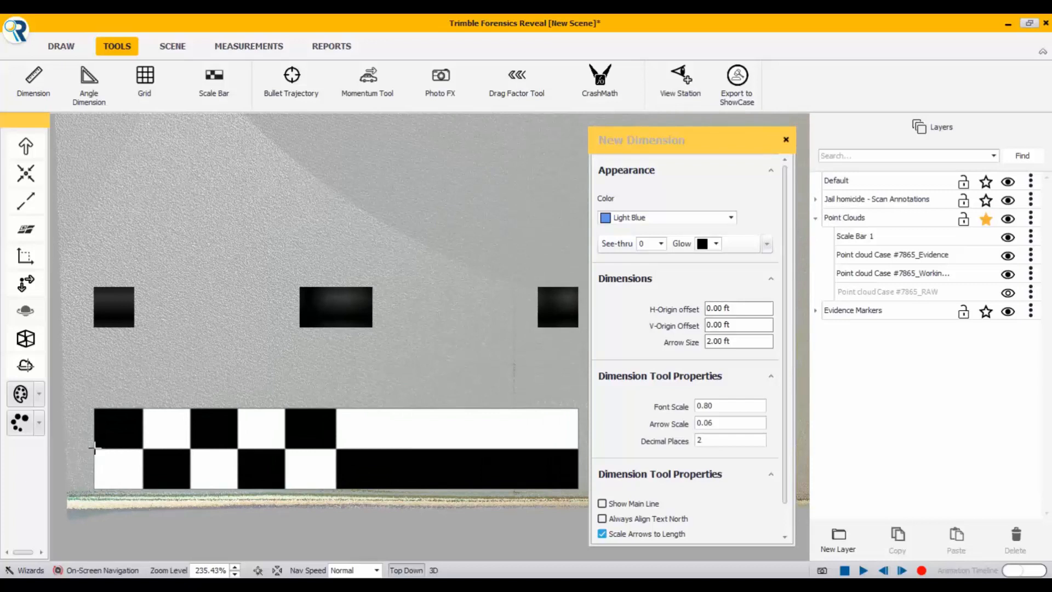
click(95, 448)
scroll(207, 466, down, 3)
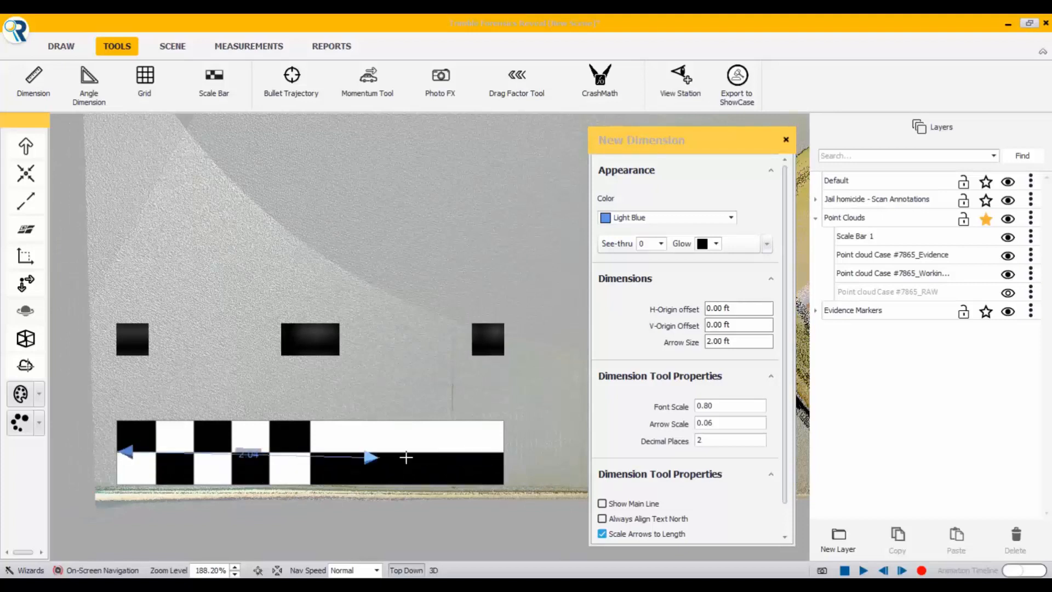
scroll(510, 457, up, 3)
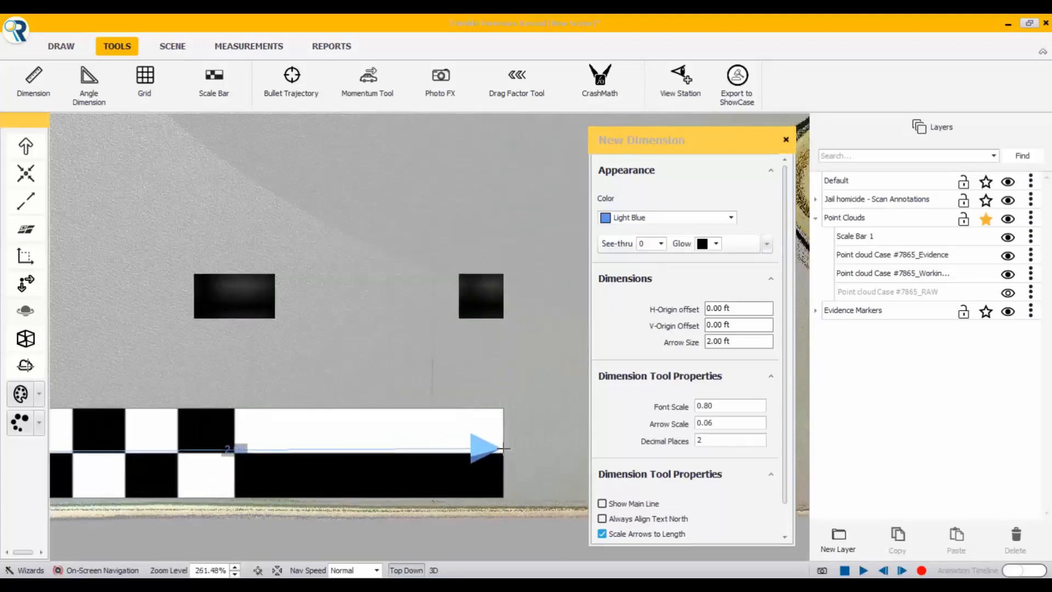
scroll(501, 455, up, 2)
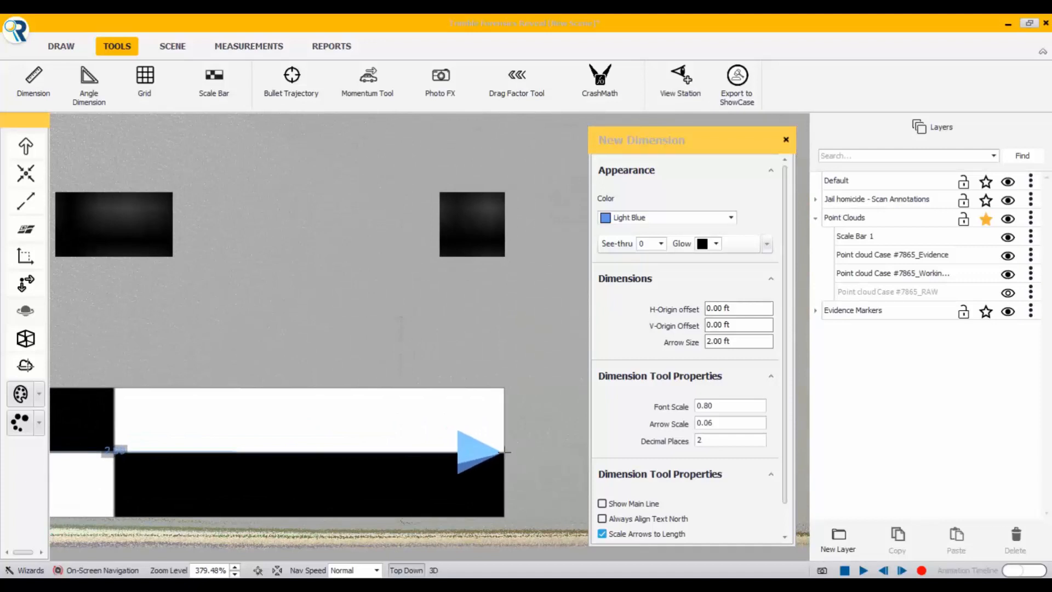
click(504, 452)
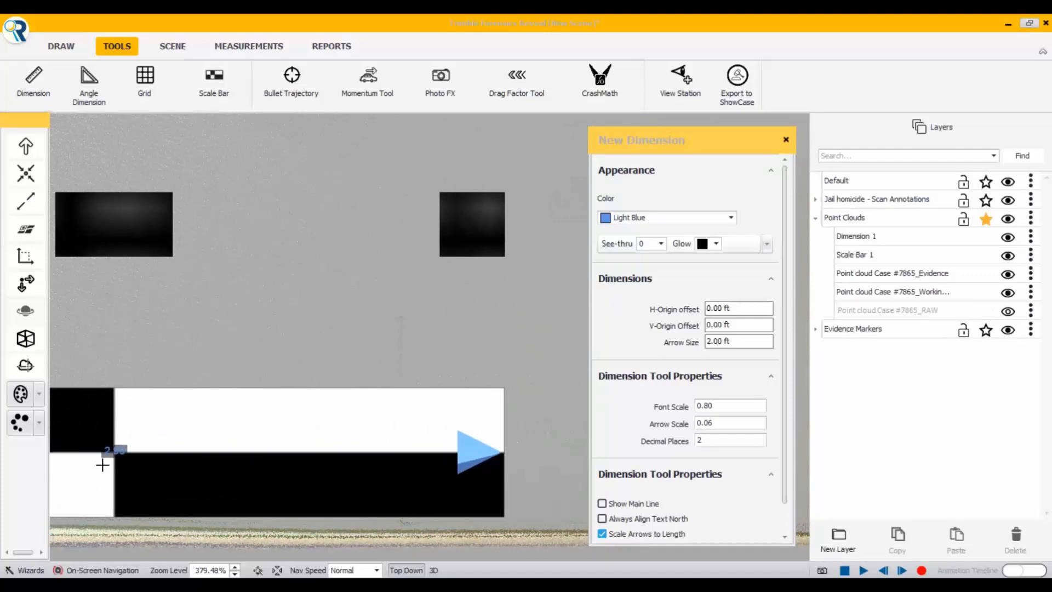
Step: Set the colour for new dimensions to Red and finish dimensioning
scroll(103, 465, up, 4)
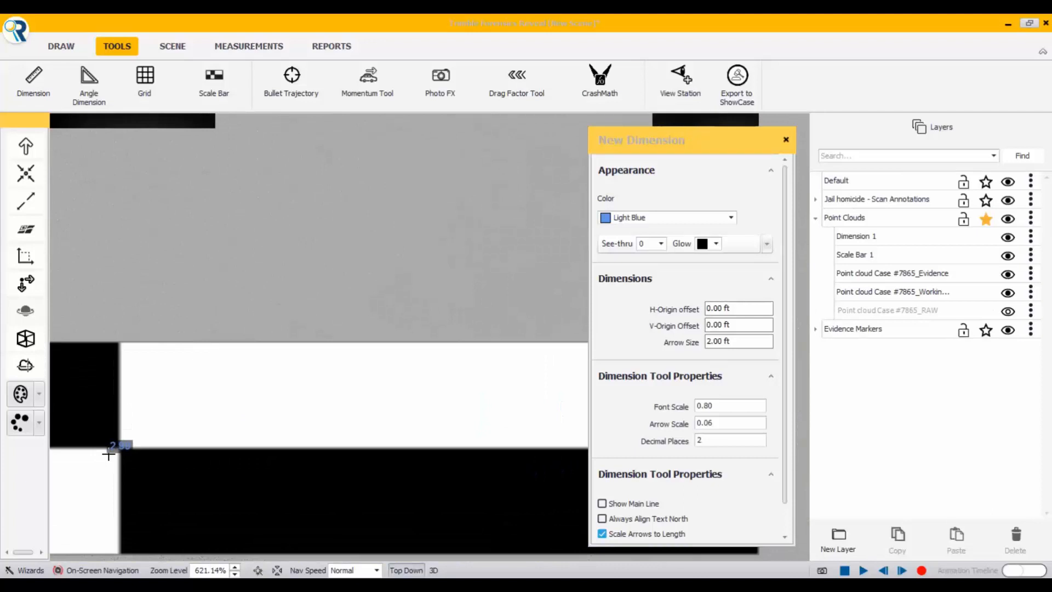
scroll(108, 454, down, 1)
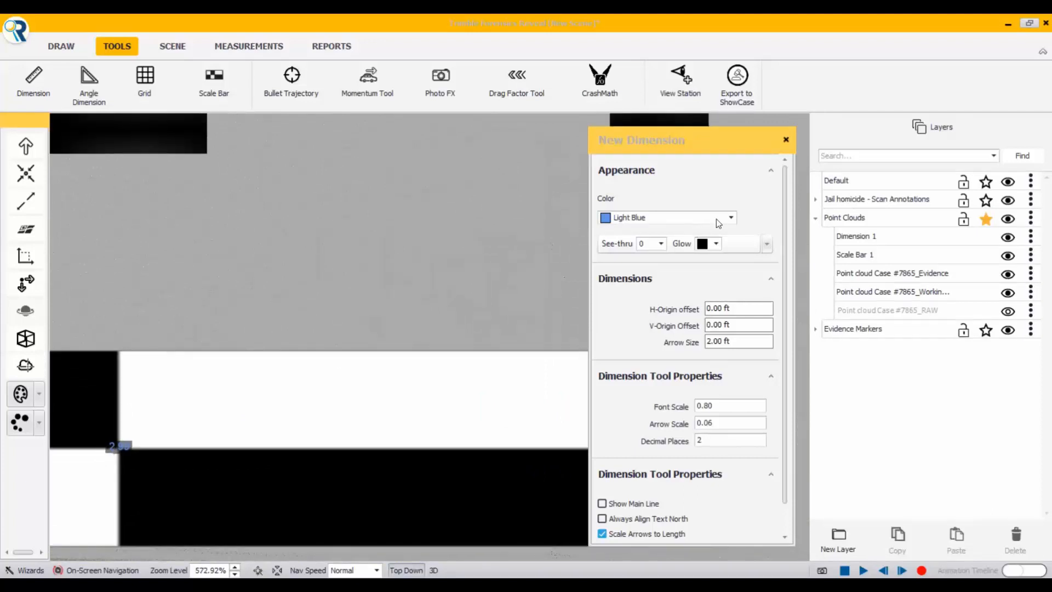
click(730, 218)
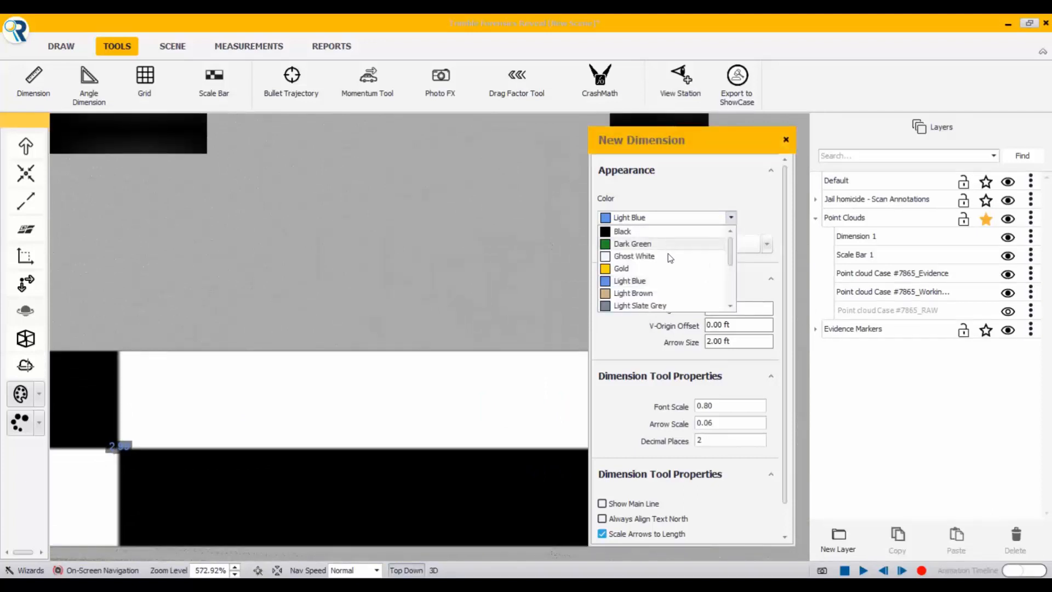
scroll(670, 263, down, 3)
scroll(671, 277, up, 1)
click(637, 281)
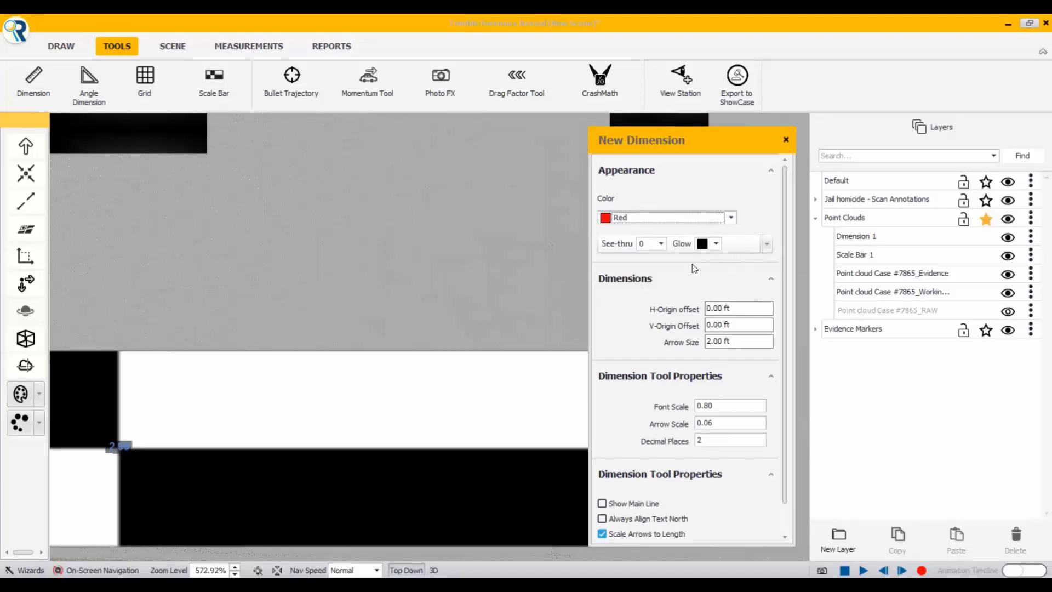
scroll(652, 278, down, 1)
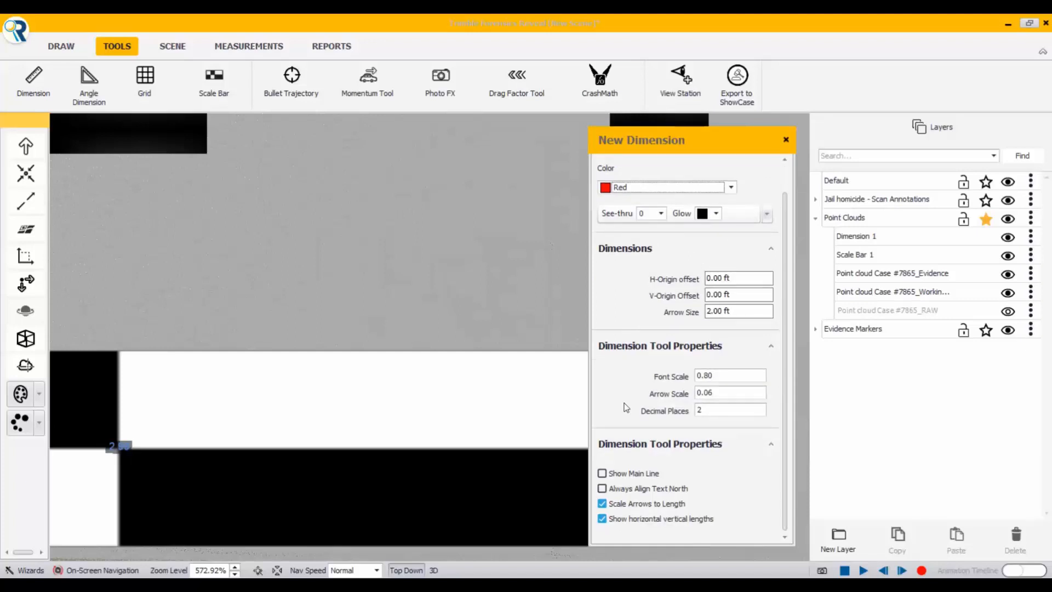
click(786, 141)
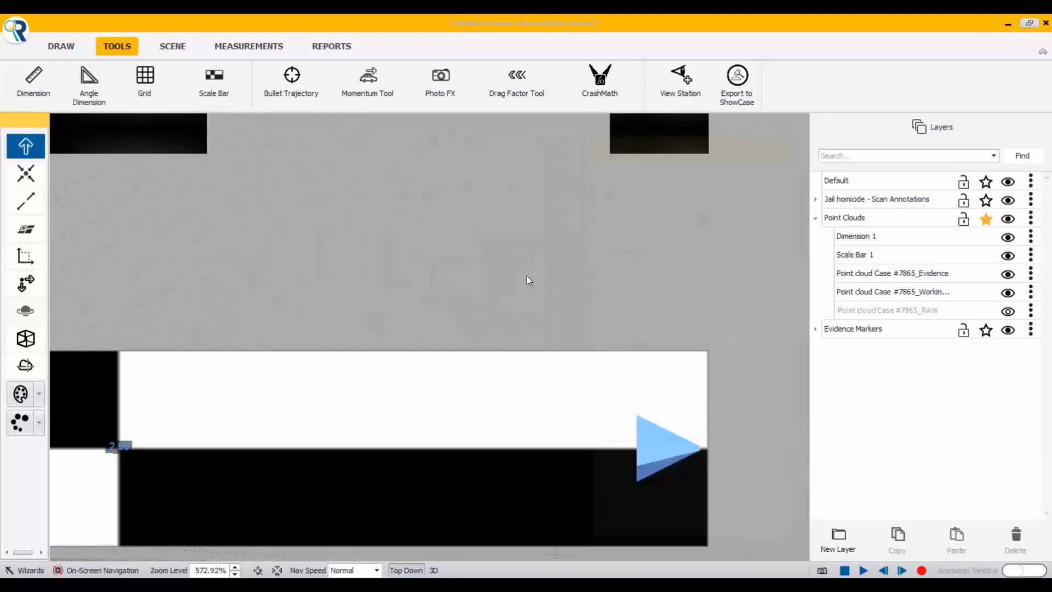
scroll(192, 433, down, 2)
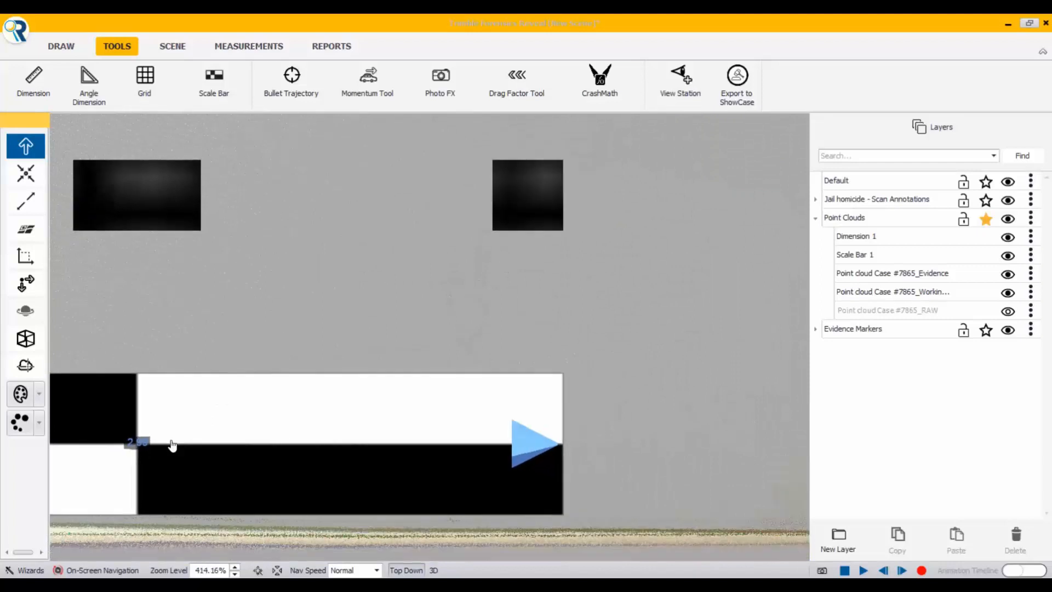
Step: Examine the dimension along the scale bar, including its properties and how it reads against the surrounding room
scroll(234, 422, down, 1)
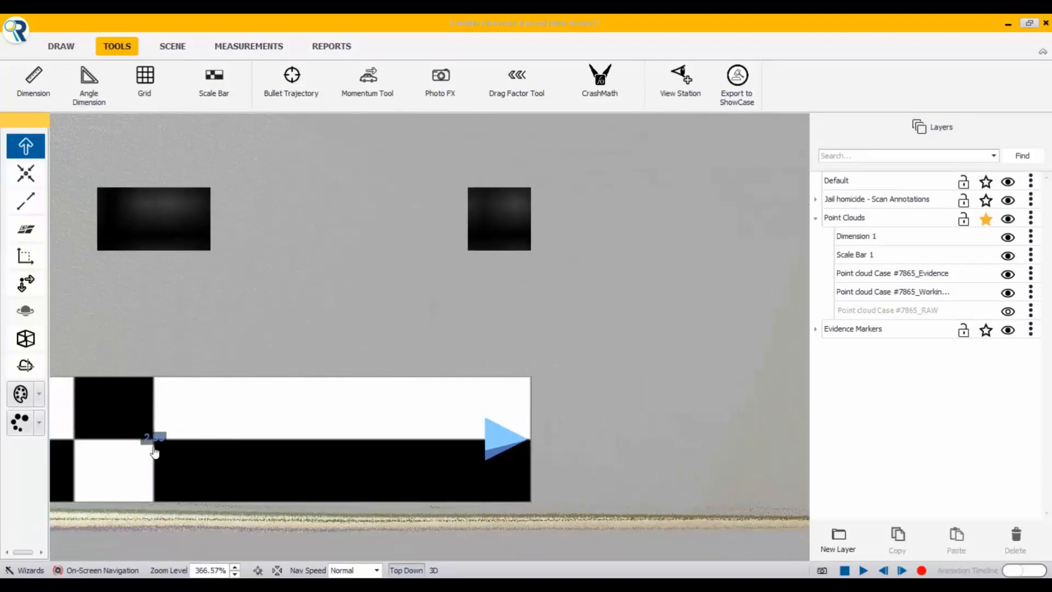
scroll(192, 462, down, 2)
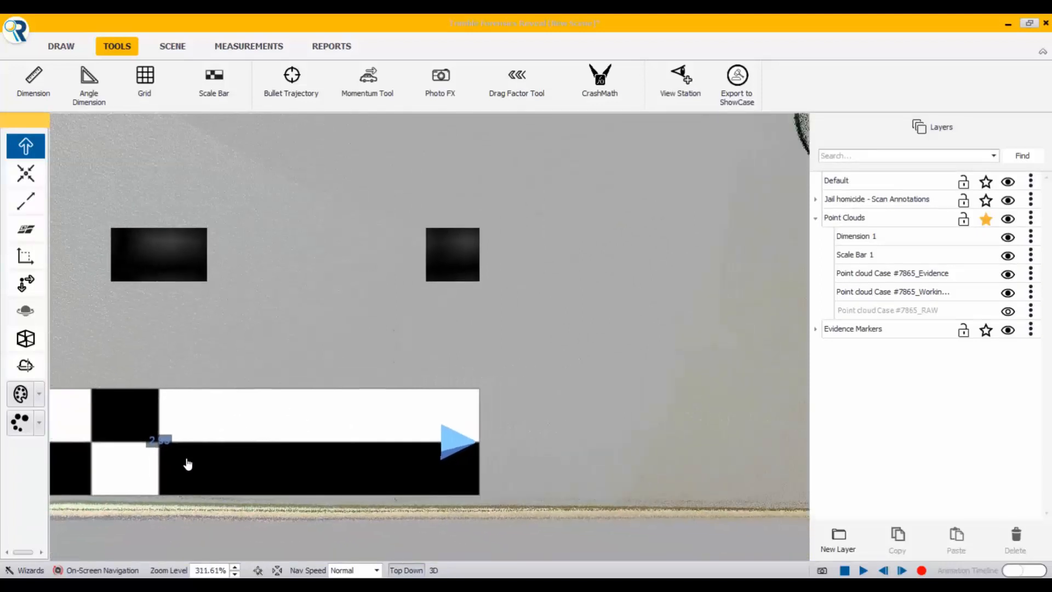
scroll(132, 474, down, 1)
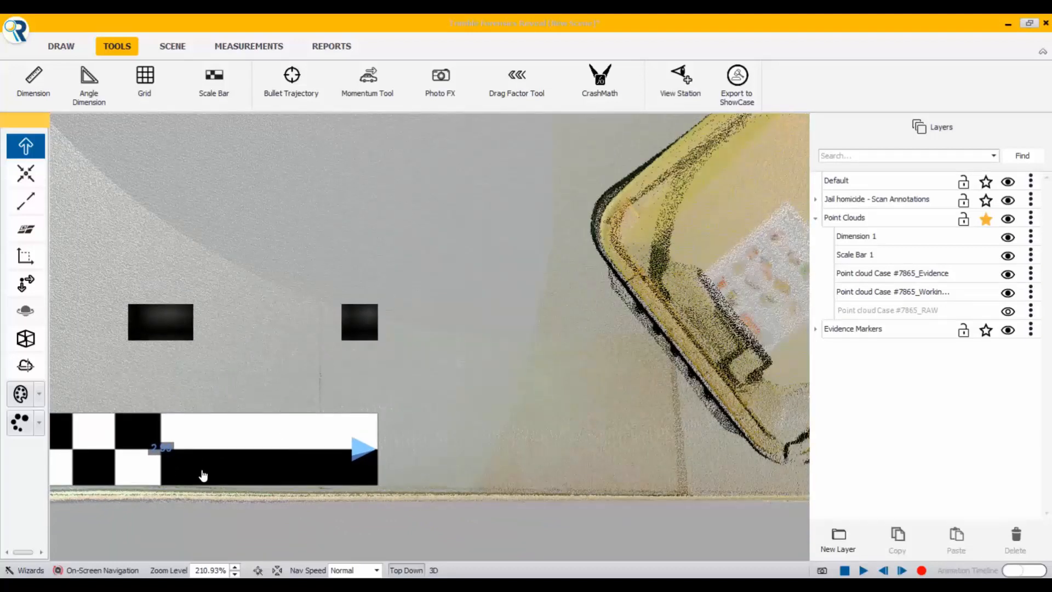
double_click(202, 475)
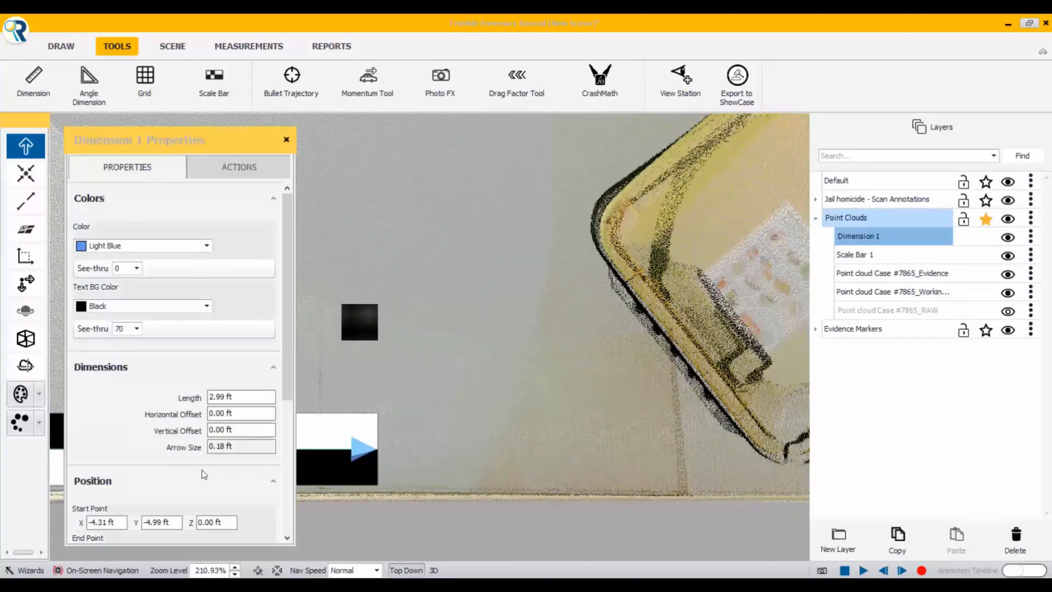
click(286, 139)
scroll(145, 417, down, 2)
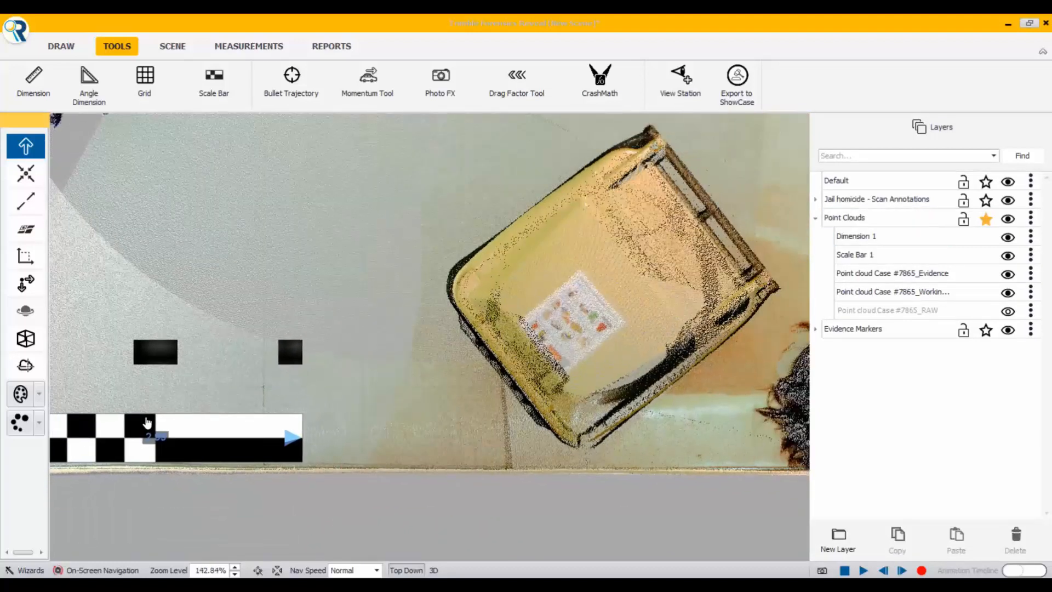
middle_drag(287, 516, 382, 508)
scroll(315, 434, up, 1)
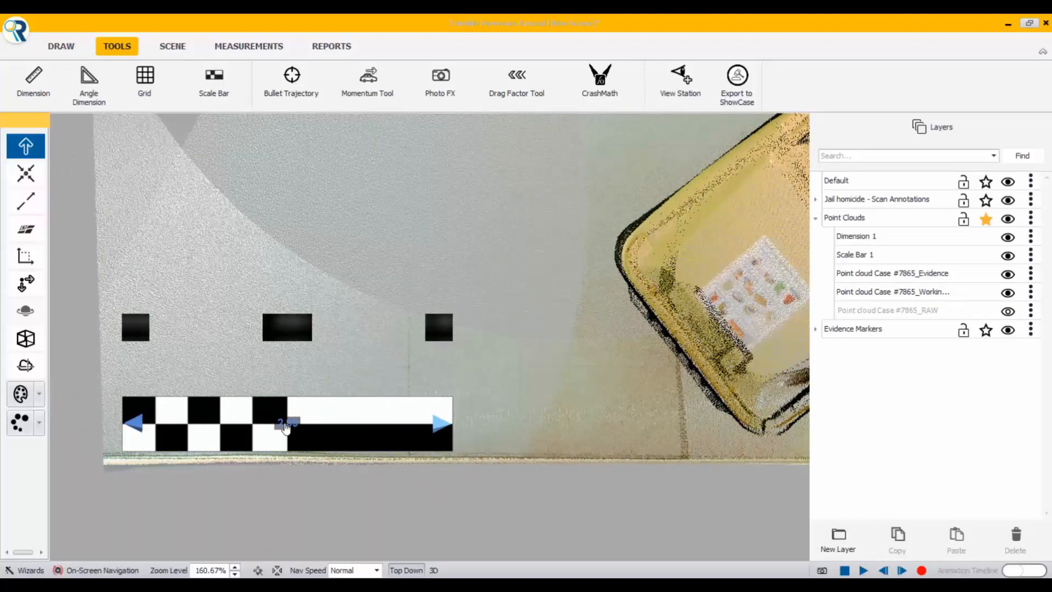
scroll(285, 444, down, 2)
scroll(268, 448, down, 3)
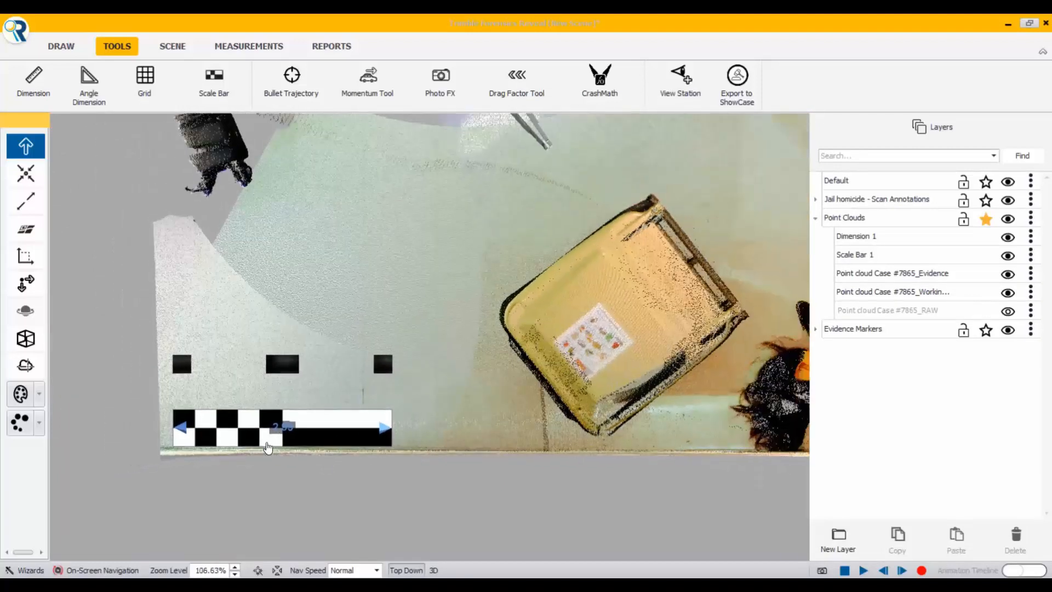
scroll(392, 420, down, 2)
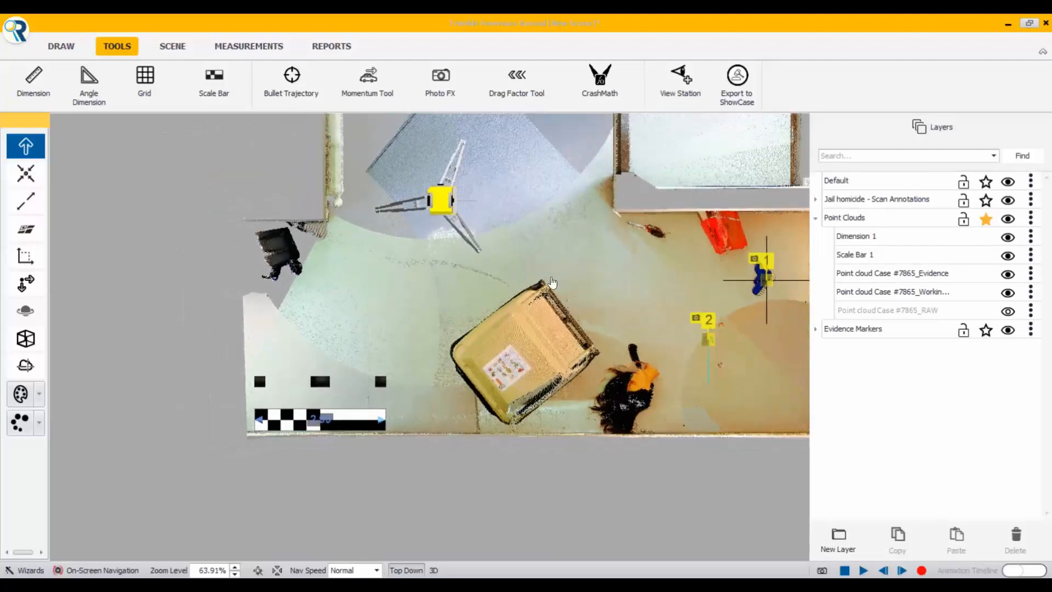
Step: Add a view station with a 3.00 ft offset on the View Stations layer, on open floor above and right of the yellow bin
middle_drag(552, 283, 413, 349)
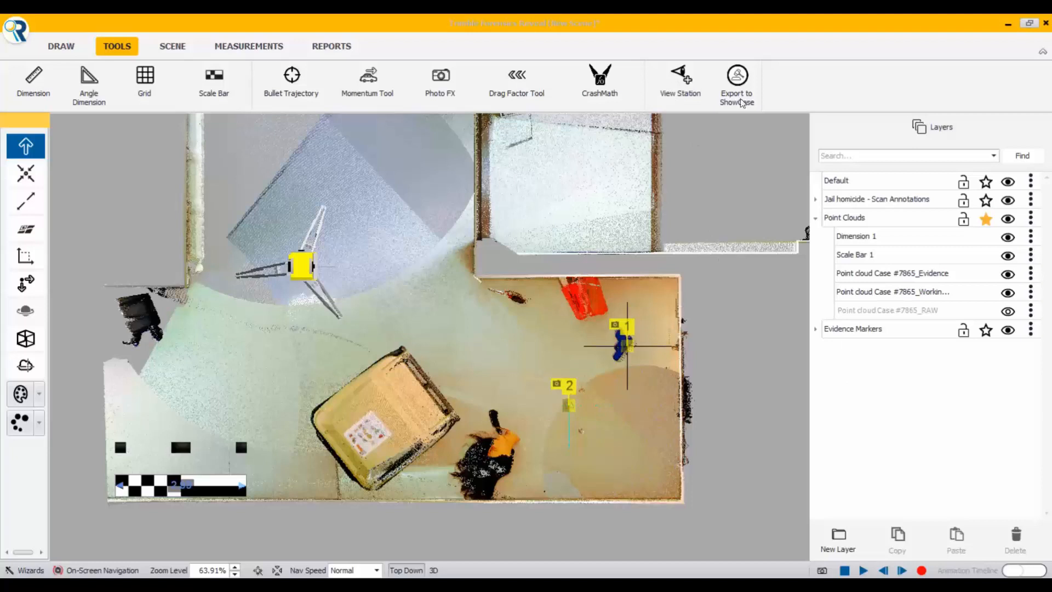
click(678, 81)
drag(674, 152, 234, 149)
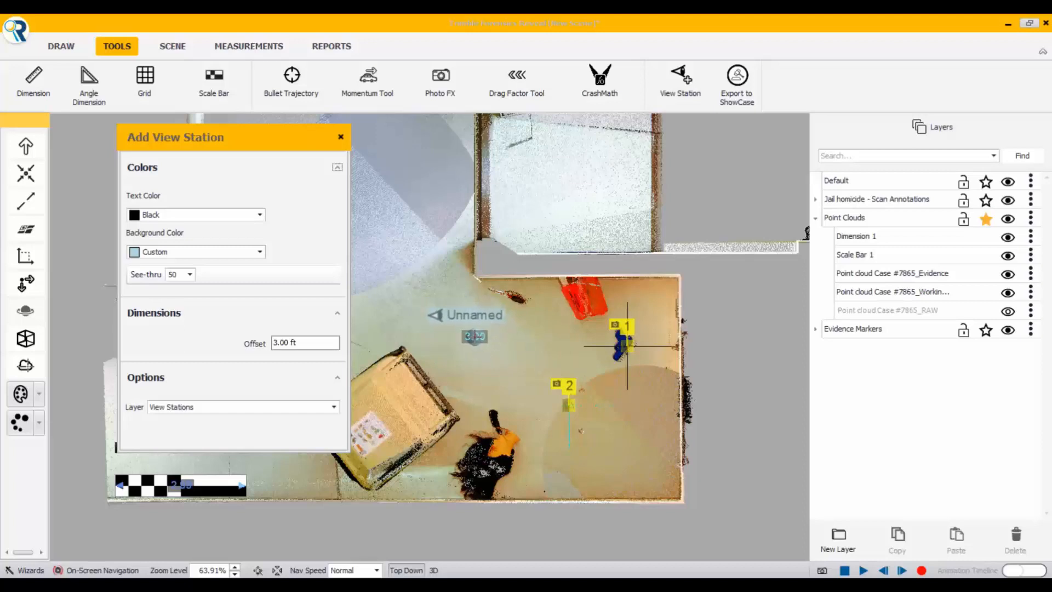
click(474, 336)
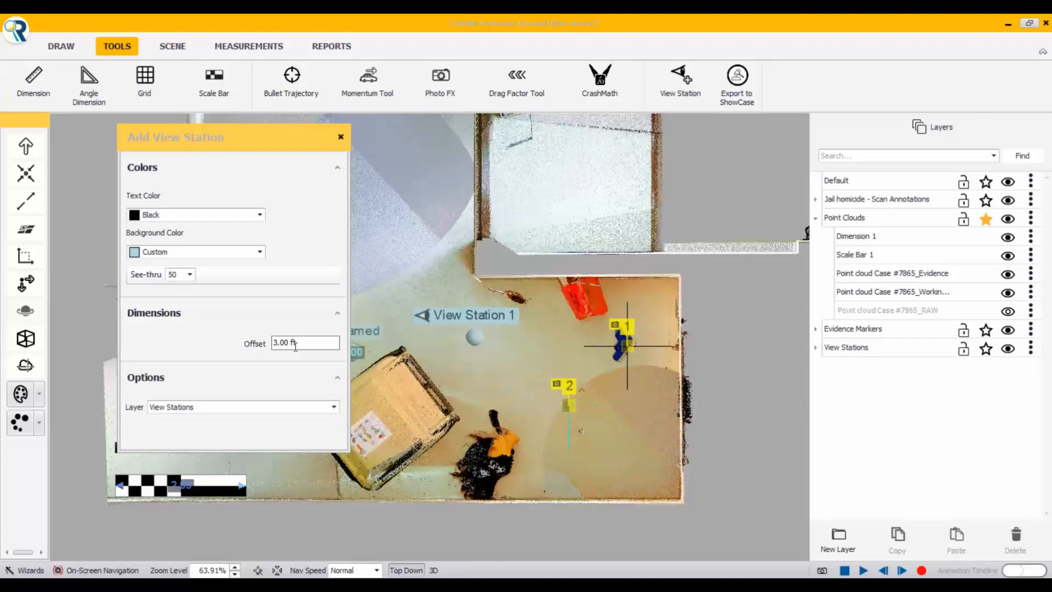
click(278, 343)
click(341, 139)
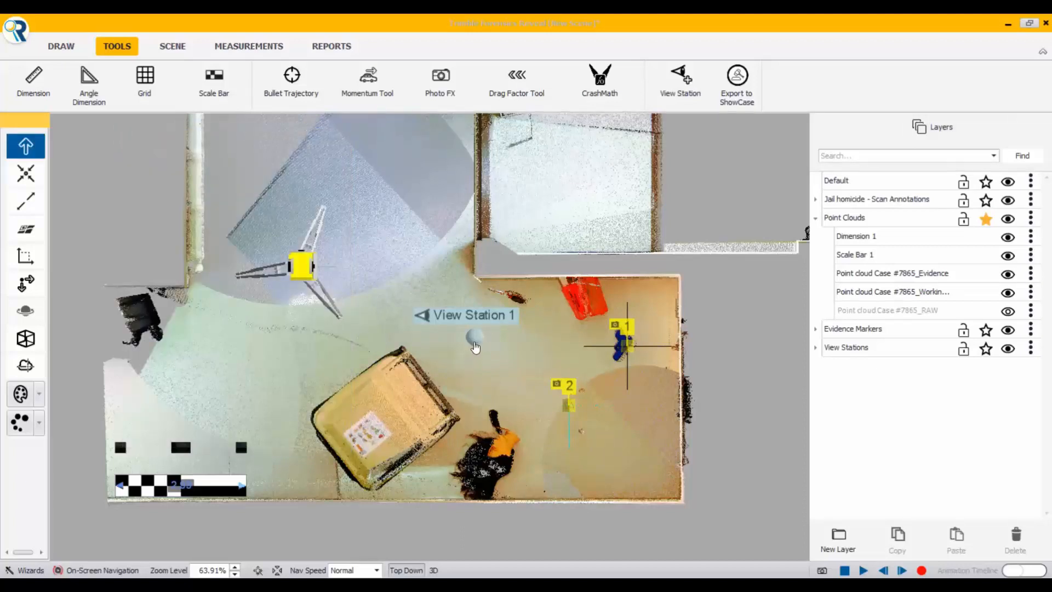
Step: Go to View Station 1 to see the scene in 3D from it, and close its properties
right_click(475, 340)
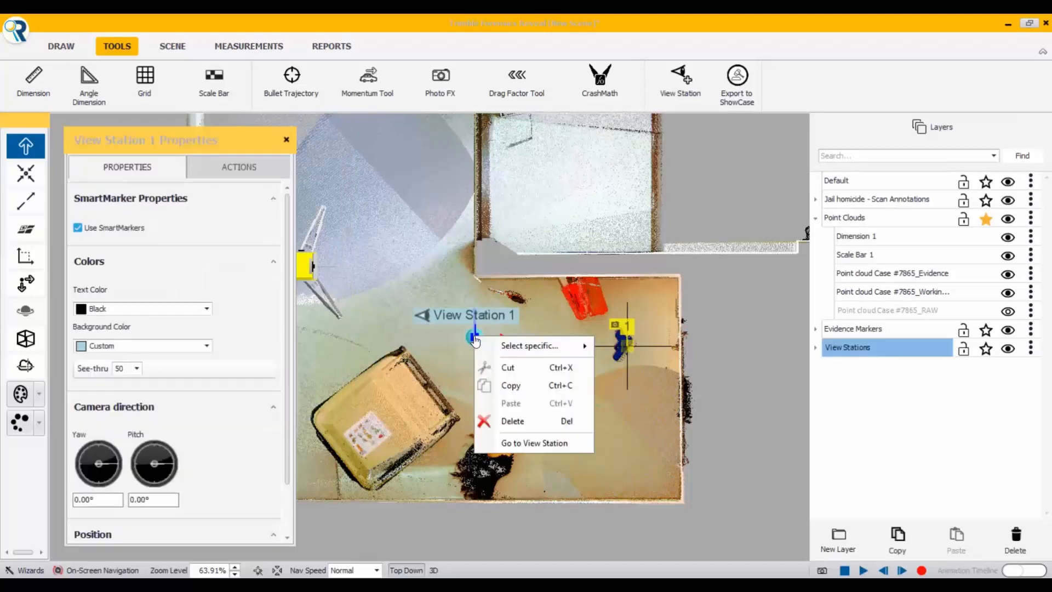
click(527, 443)
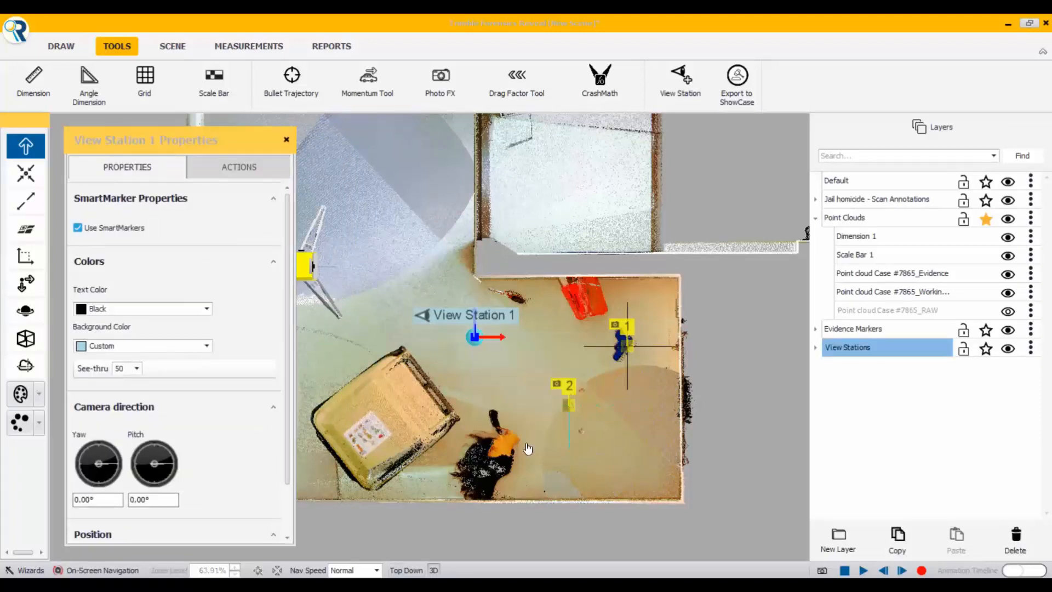
click(286, 140)
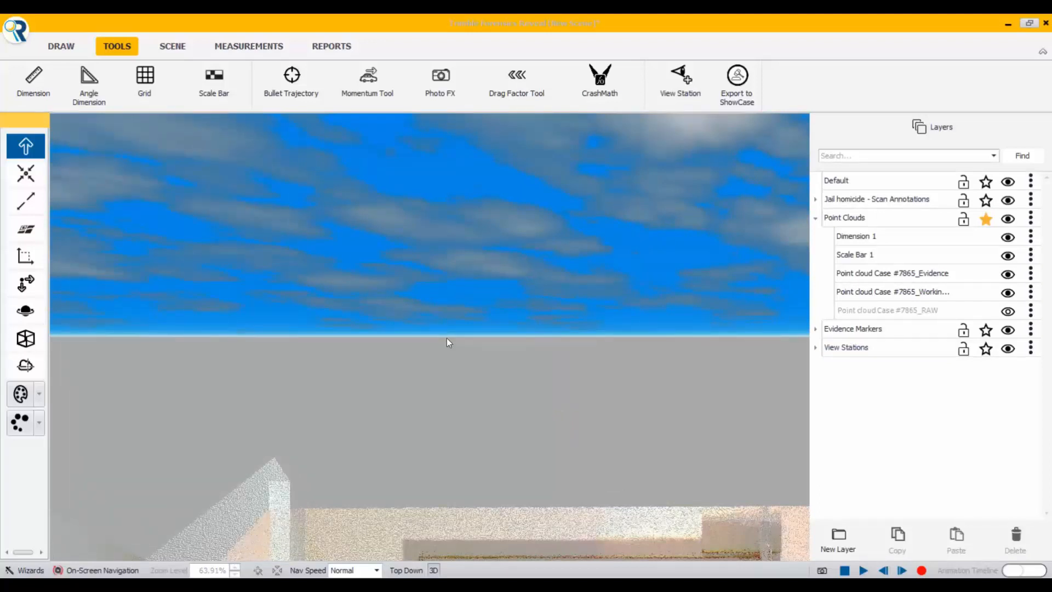
Step: Look around the 3D scene near View Station 1, examining the door, evidence markers 1 and 2, the red sign and the bin
scroll(446, 337, down, 3)
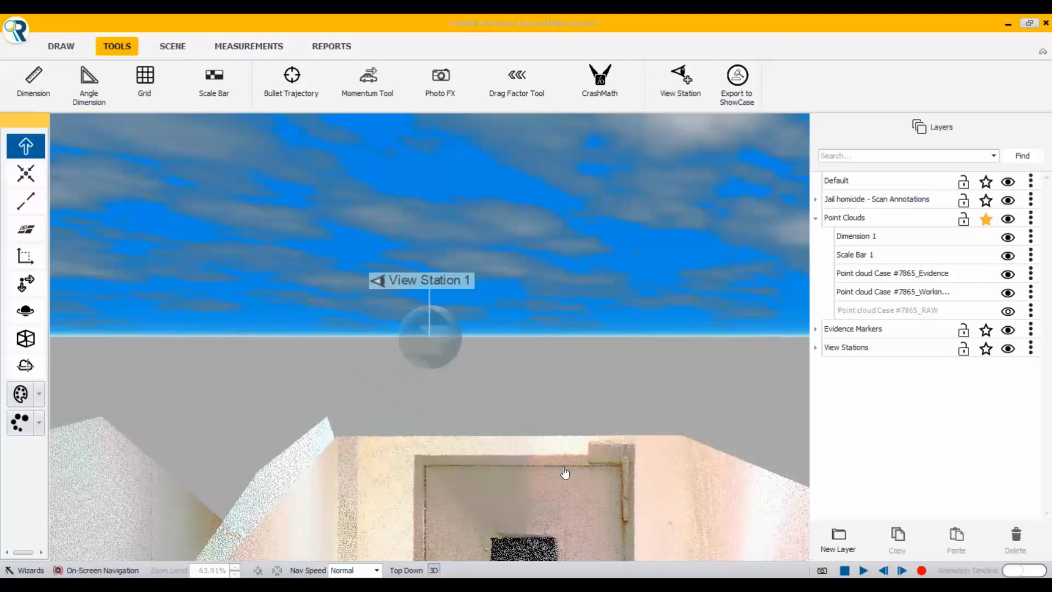
mouse_move(568, 470)
middle_down()
mouse_move(551, 378)
mouse_move(540, 470)
mouse_move(535, 395)
mouse_move(535, 524)
middle_up()
middle_drag(521, 426, 524, 558)
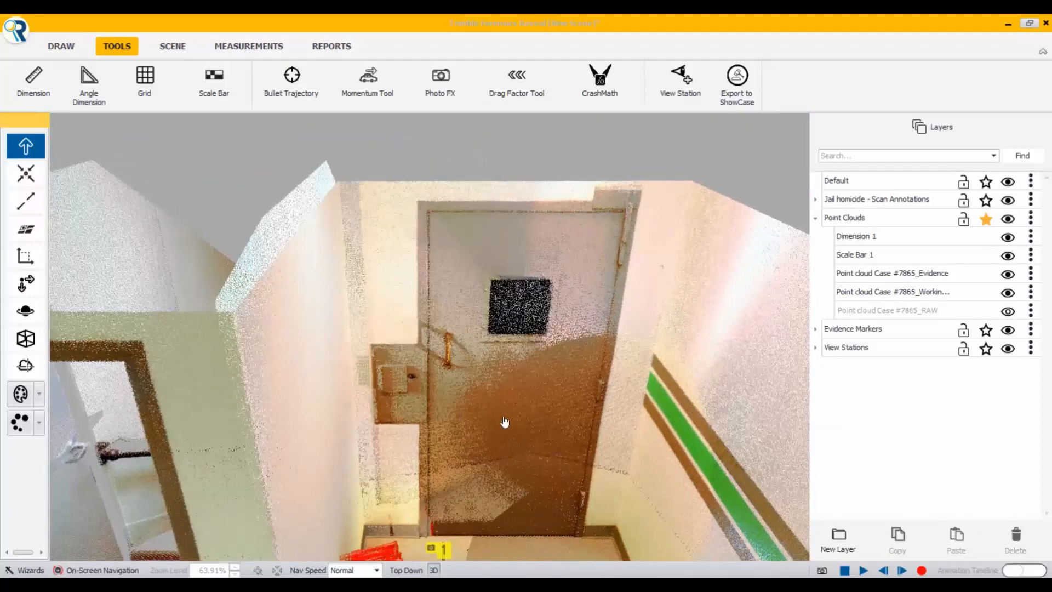
middle_drag(505, 422, 517, 552)
middle_drag(473, 435, 492, 552)
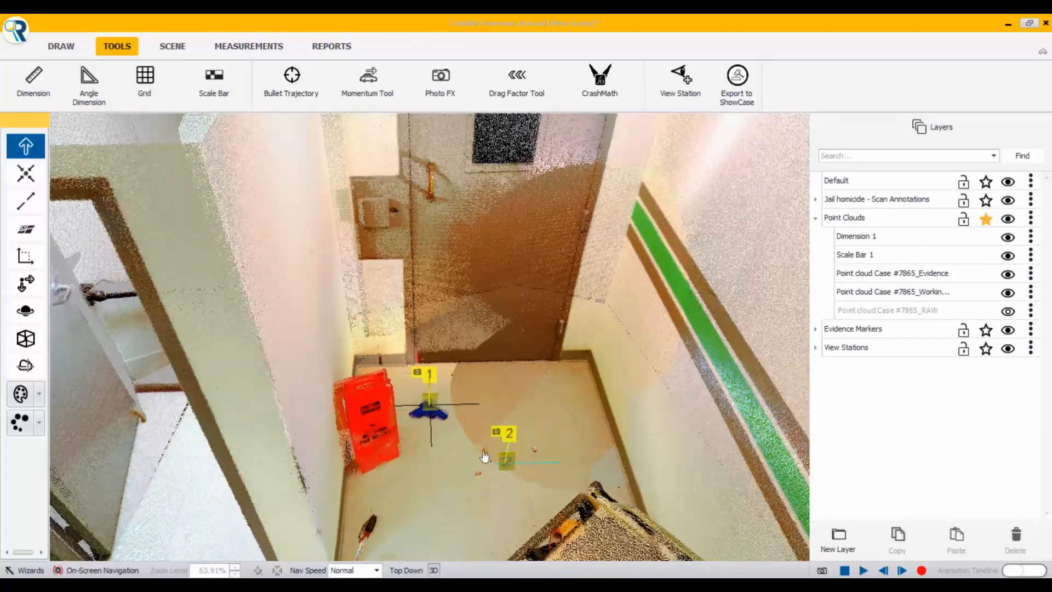
middle_drag(485, 456, 505, 551)
middle_drag(542, 461, 657, 491)
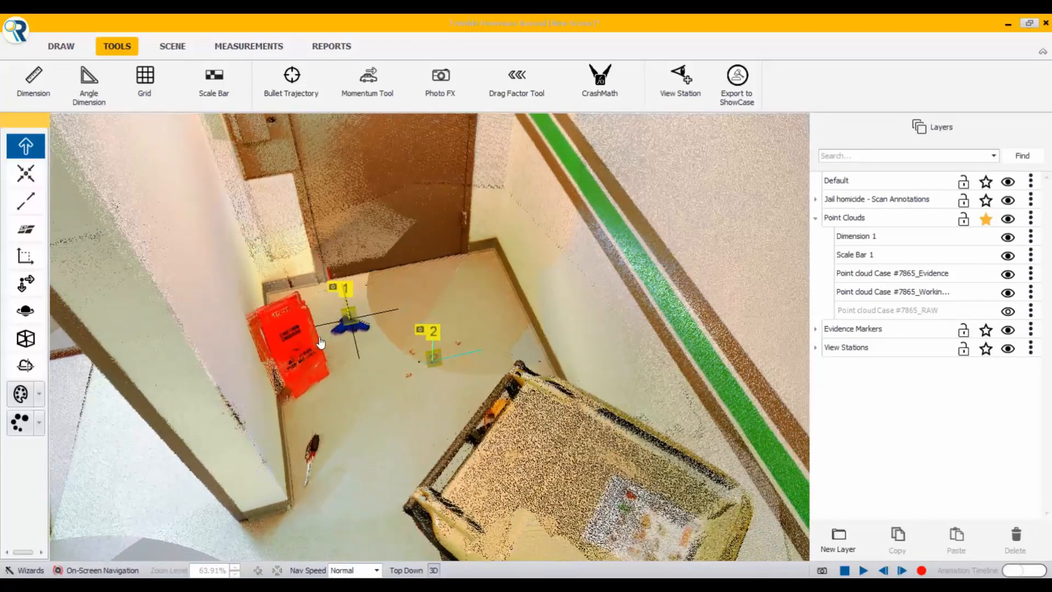
scroll(352, 353, up, 2)
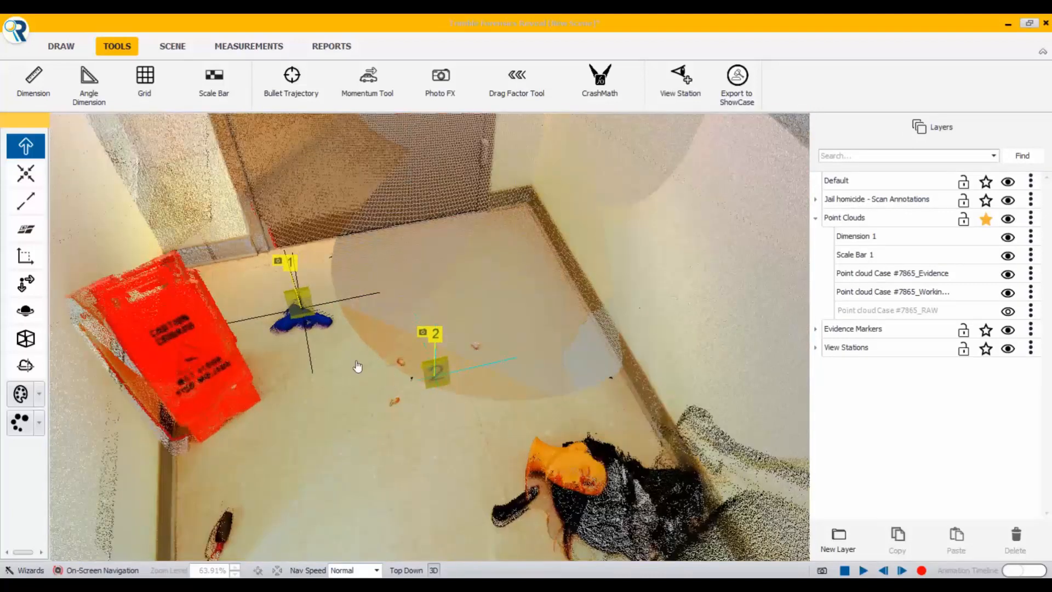
scroll(384, 351, down, 2)
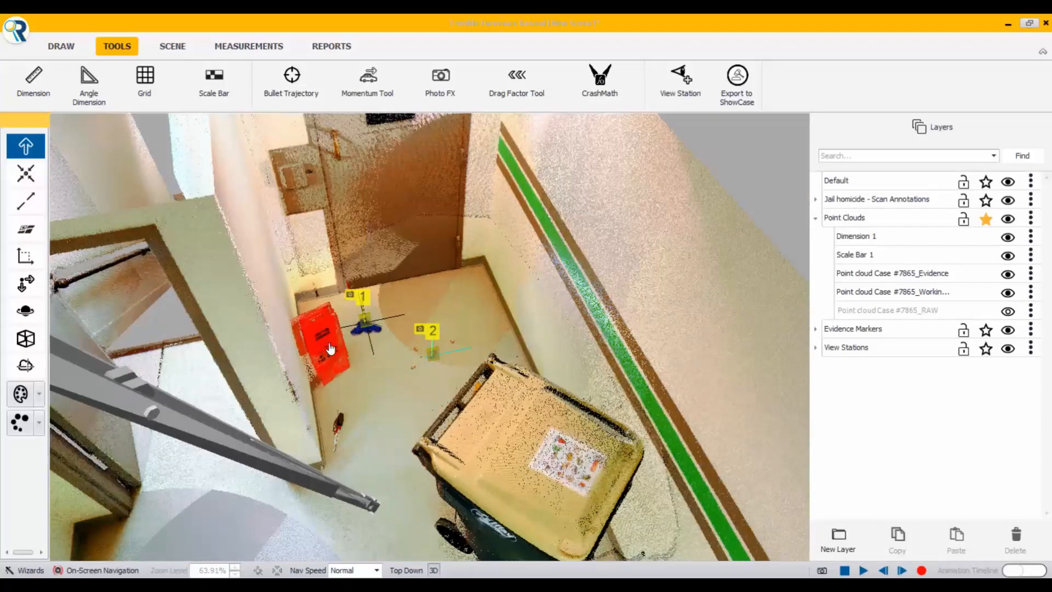
scroll(341, 371, up, 1)
scroll(354, 349, up, 1)
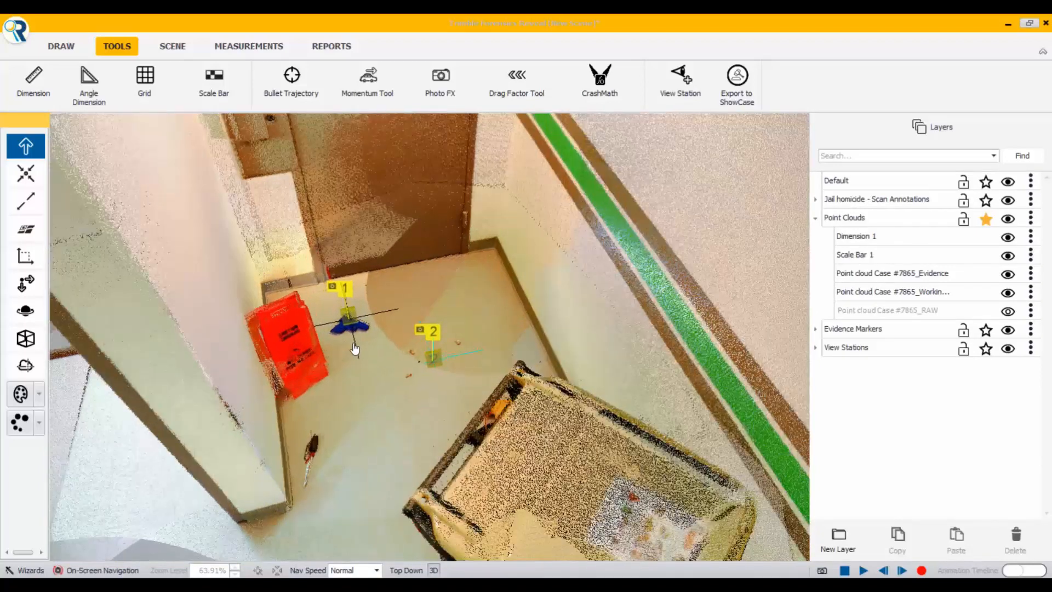
middle_drag(425, 365, 350, 301)
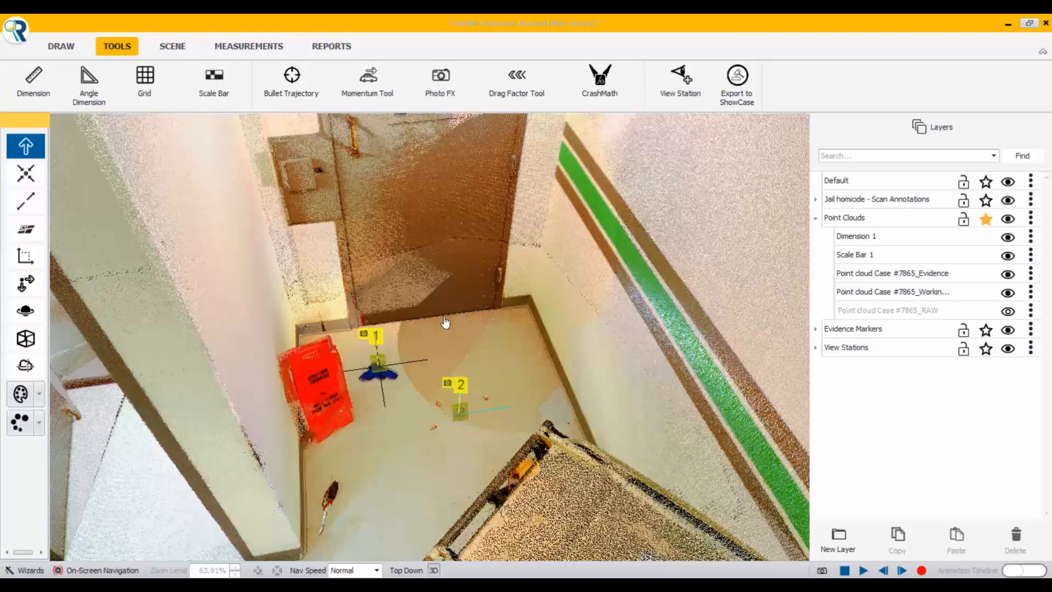
Step: Return to the top-down view and add a second view station in the room's lower-right corner, below evidence marker 2
click(433, 569)
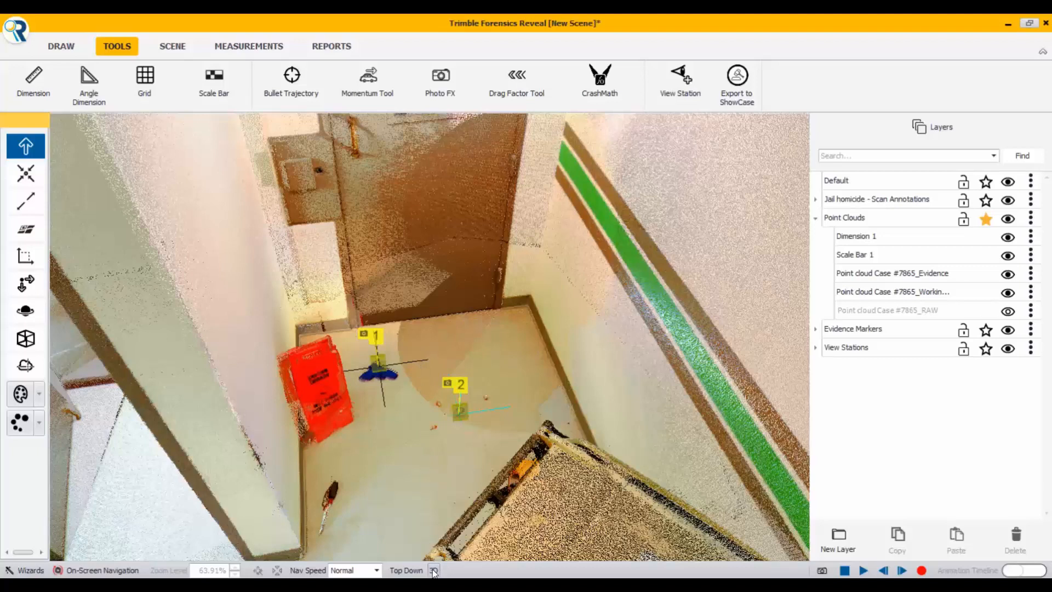
click(418, 571)
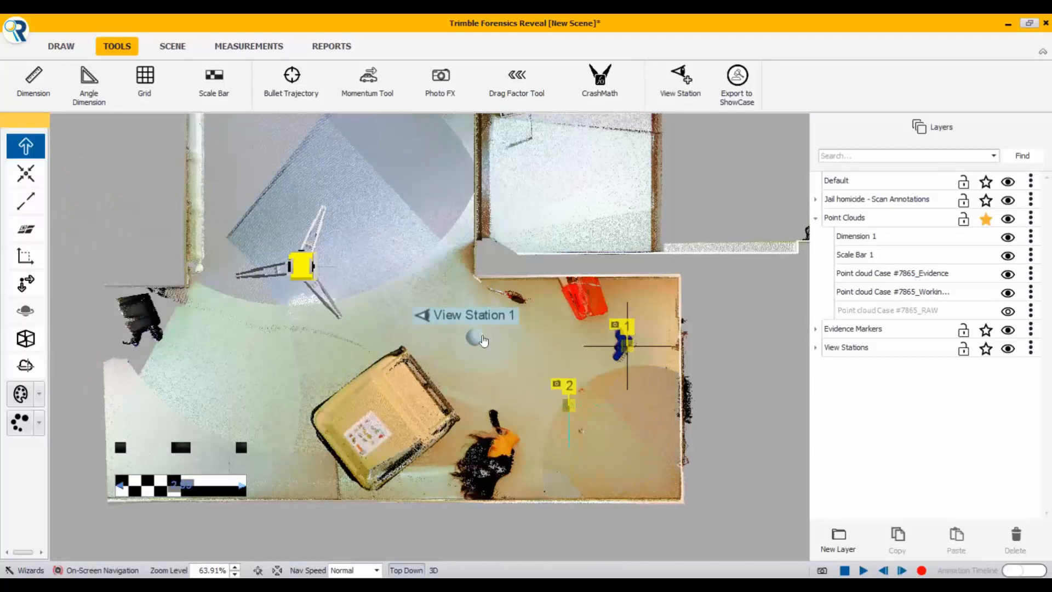
click(680, 80)
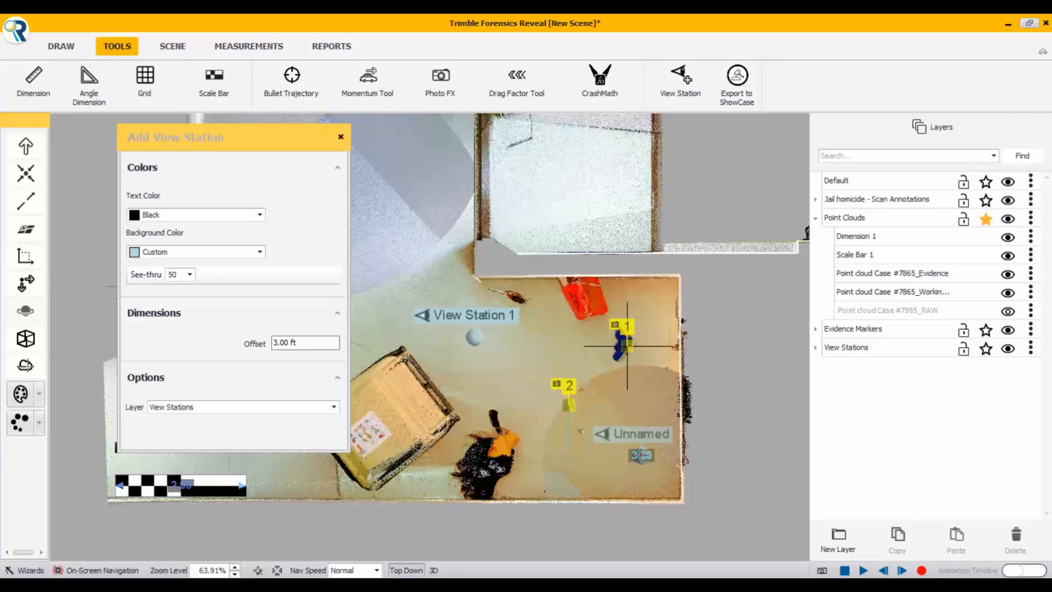
click(642, 455)
click(340, 137)
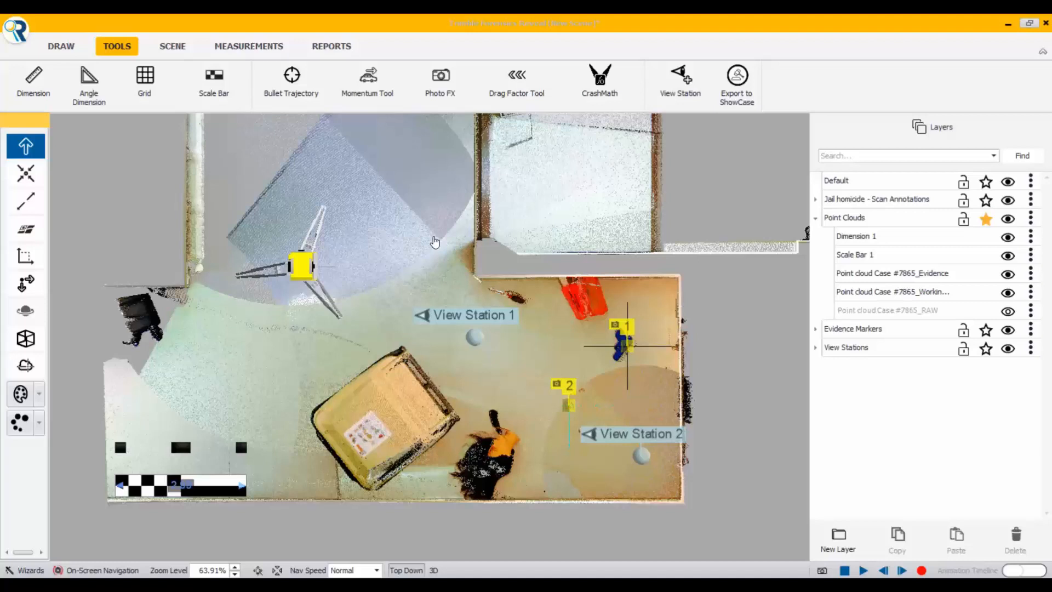
scroll(413, 236, down, 1)
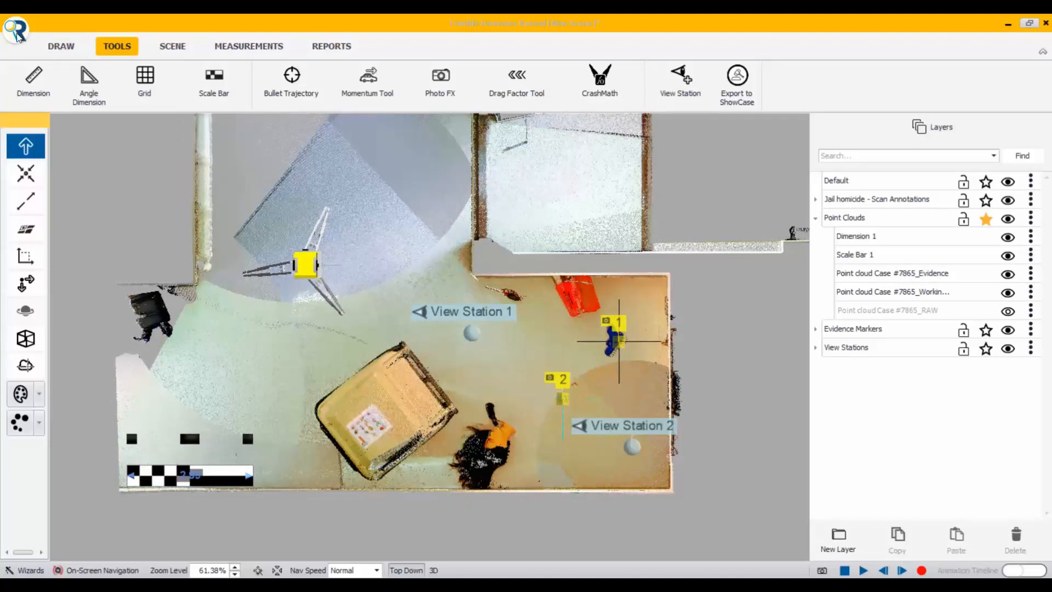
click(17, 34)
mouse_move(85, 296)
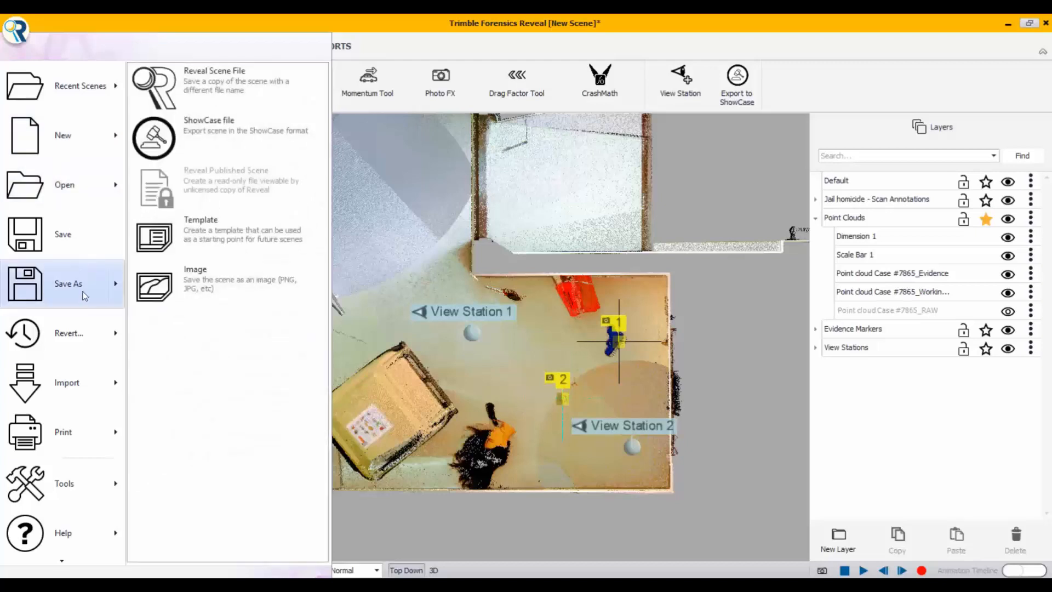
click(198, 82)
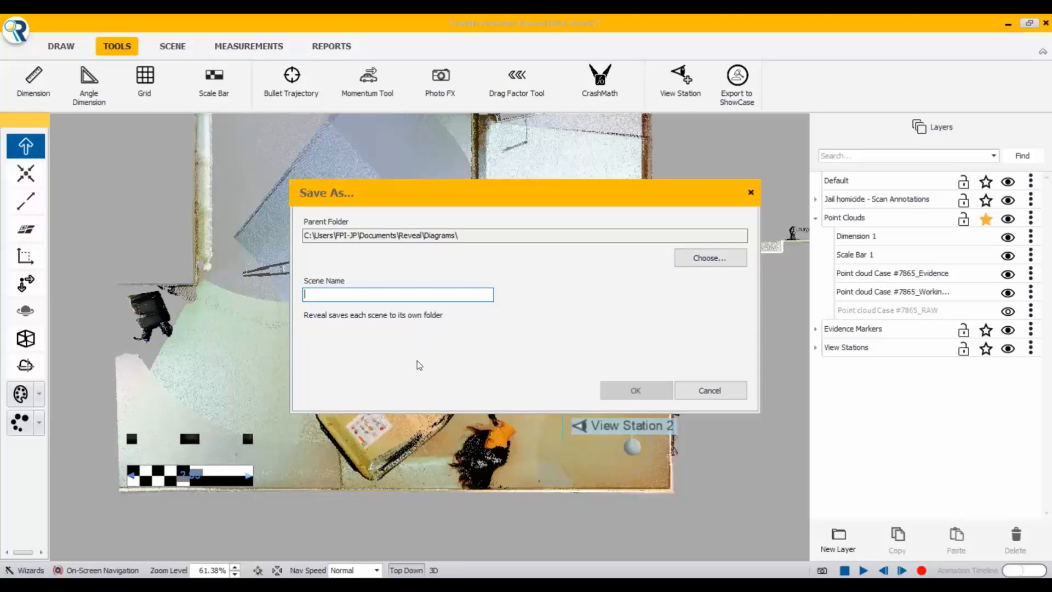
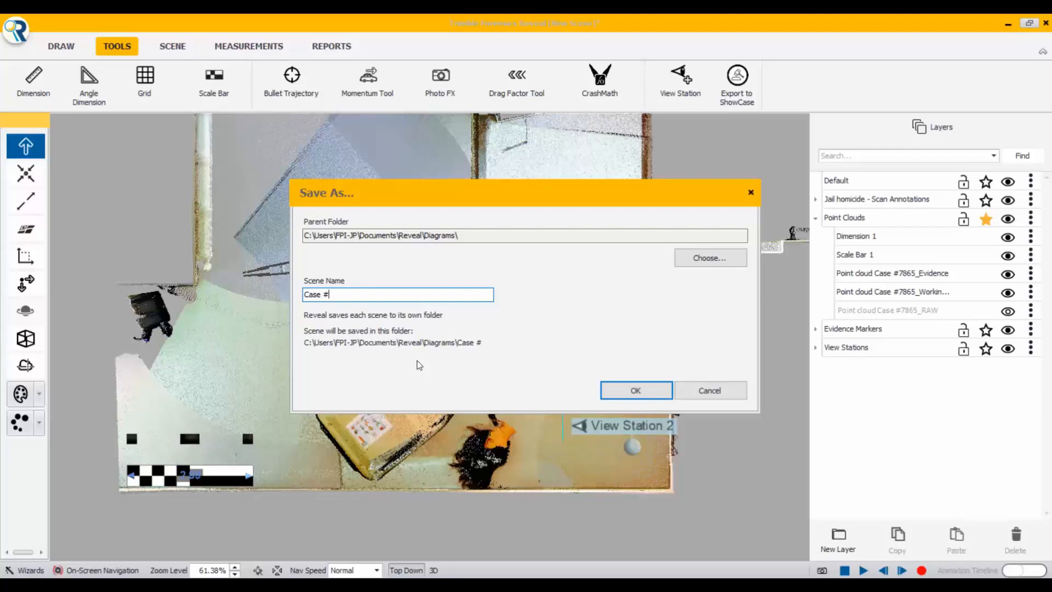
Step: Browse for the scene's parent folder and expand CUSTOMER INFORMATION and its DOWNLOADS folder on Local Disk (D:)
click(709, 259)
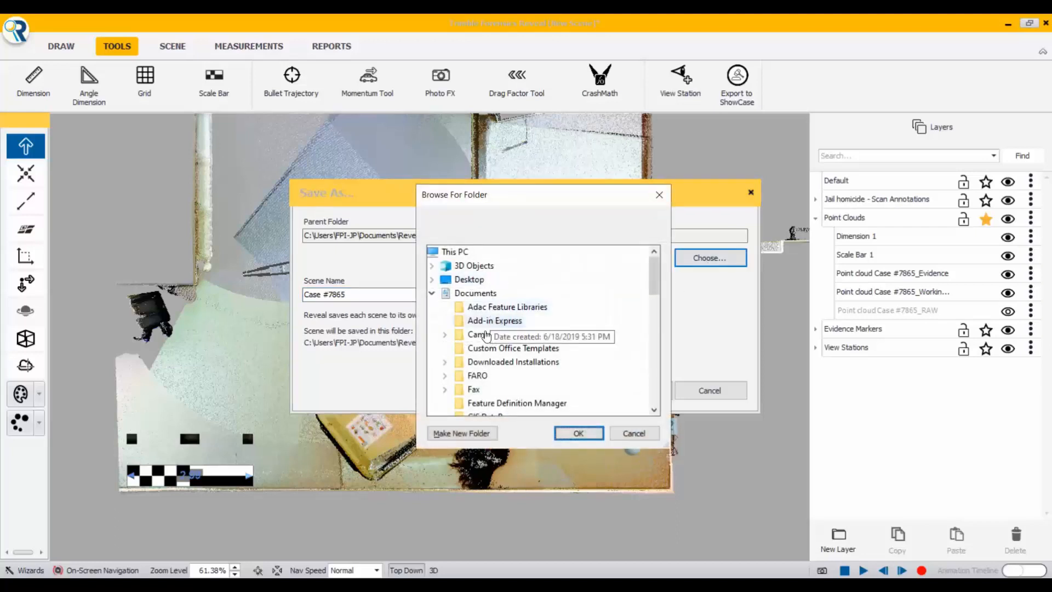
scroll(485, 340, down, 5)
scroll(485, 341, down, 7)
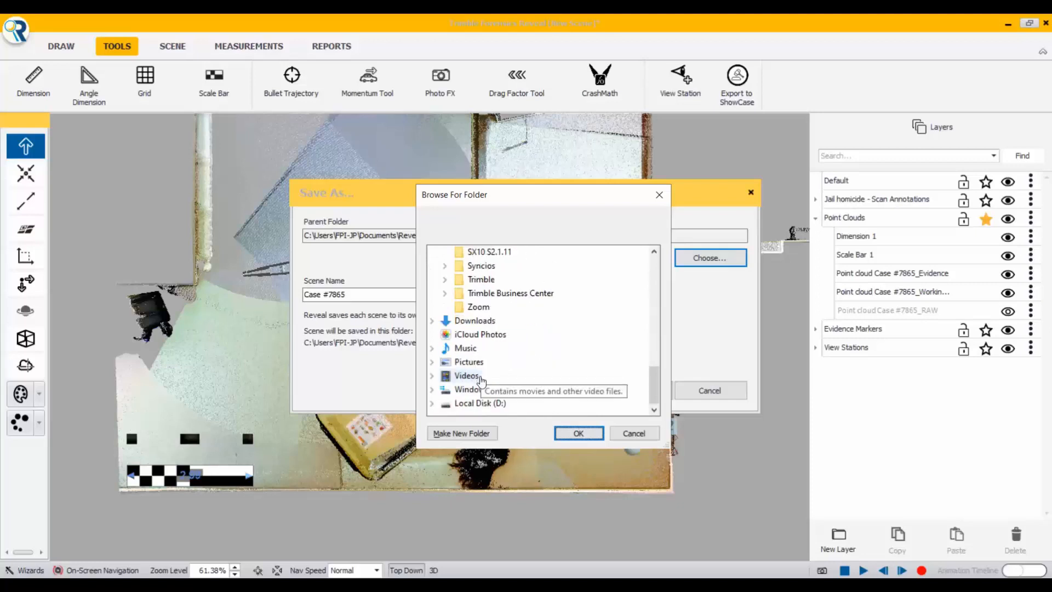
double_click(472, 403)
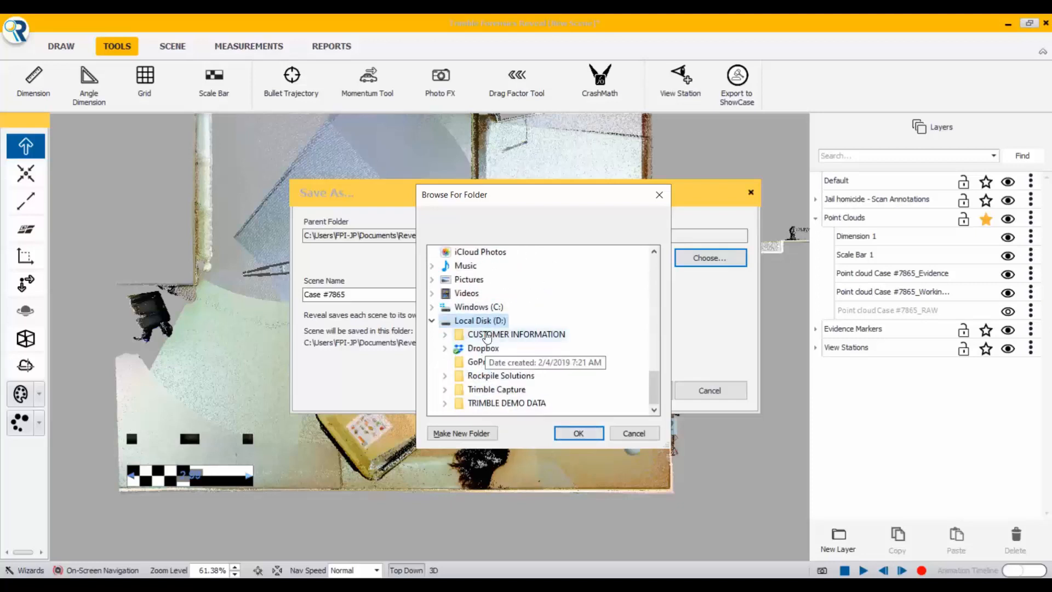
double_click(496, 335)
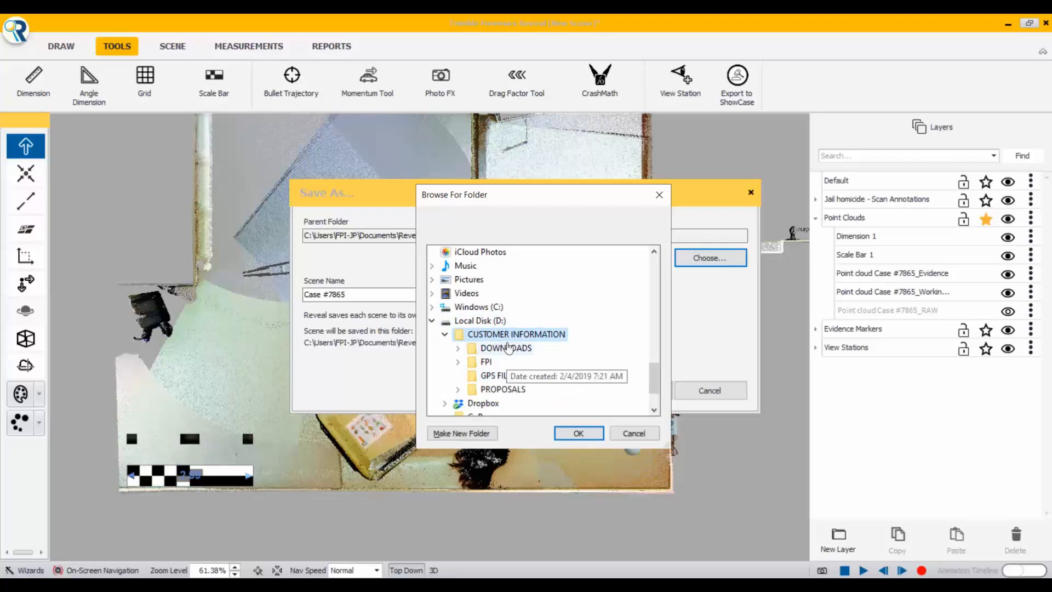
click(515, 349)
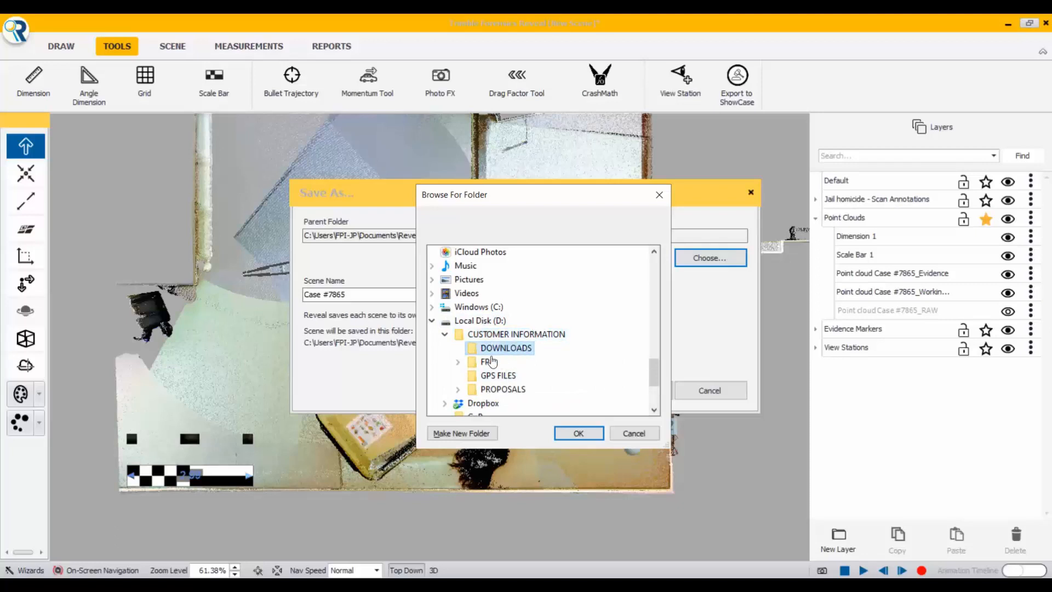
double_click(518, 351)
scroll(536, 359, down, 3)
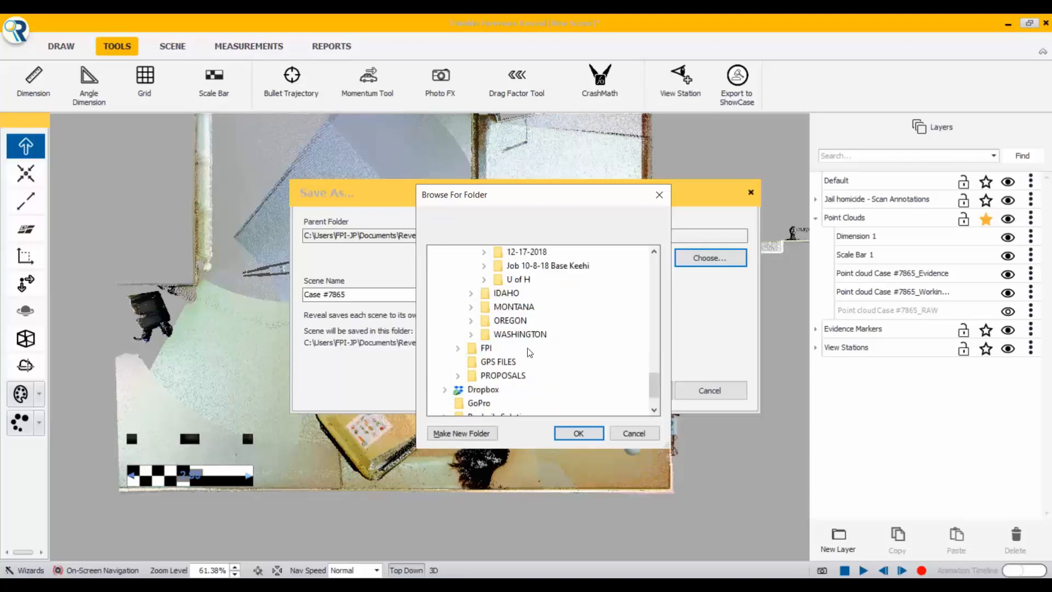
double_click(518, 334)
scroll(516, 329, down, 6)
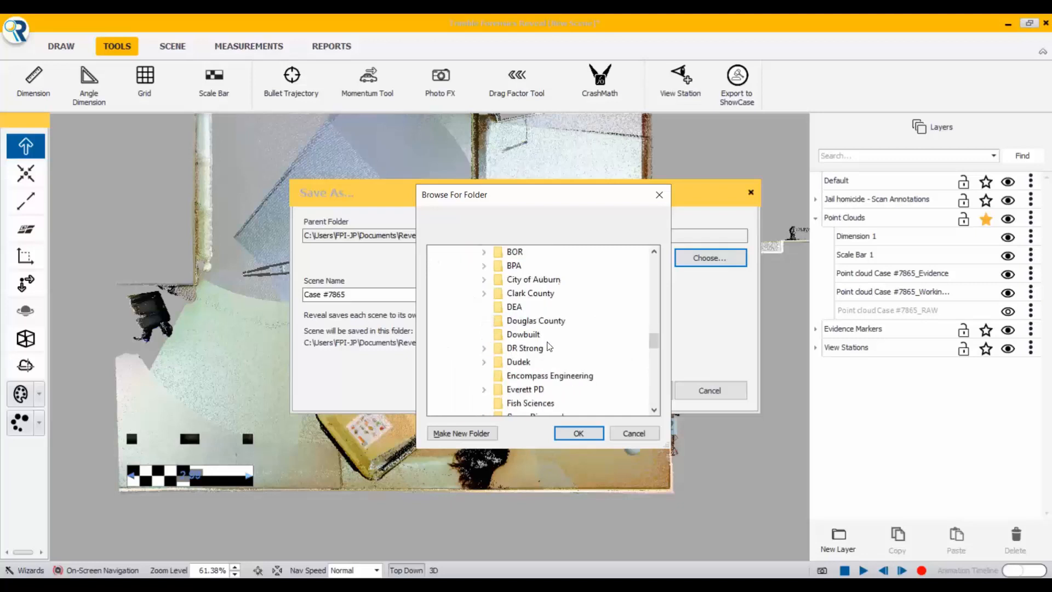
double_click(551, 334)
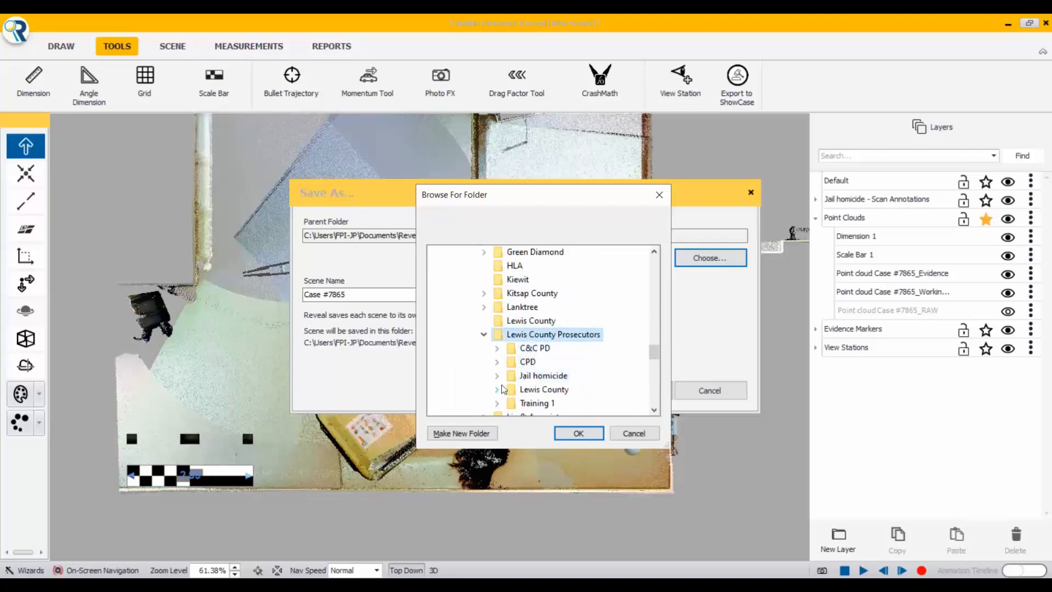
double_click(534, 376)
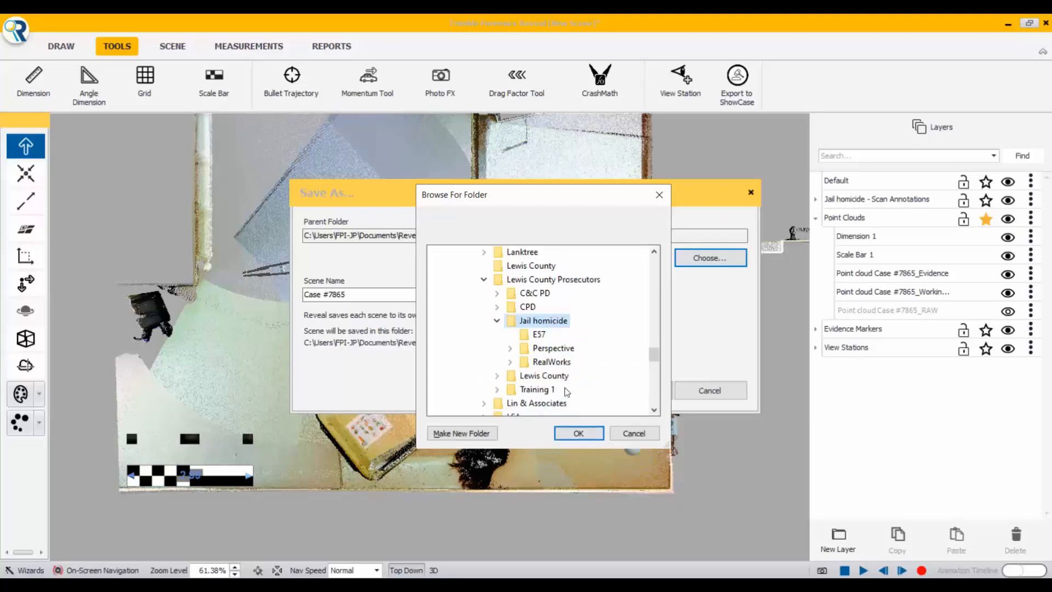
click(577, 433)
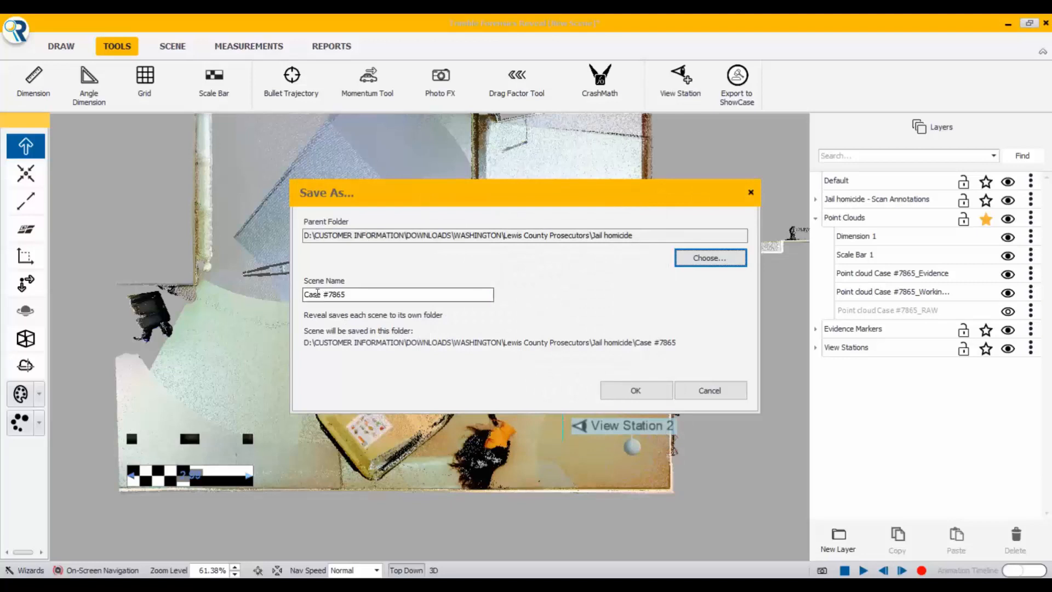
click(637, 392)
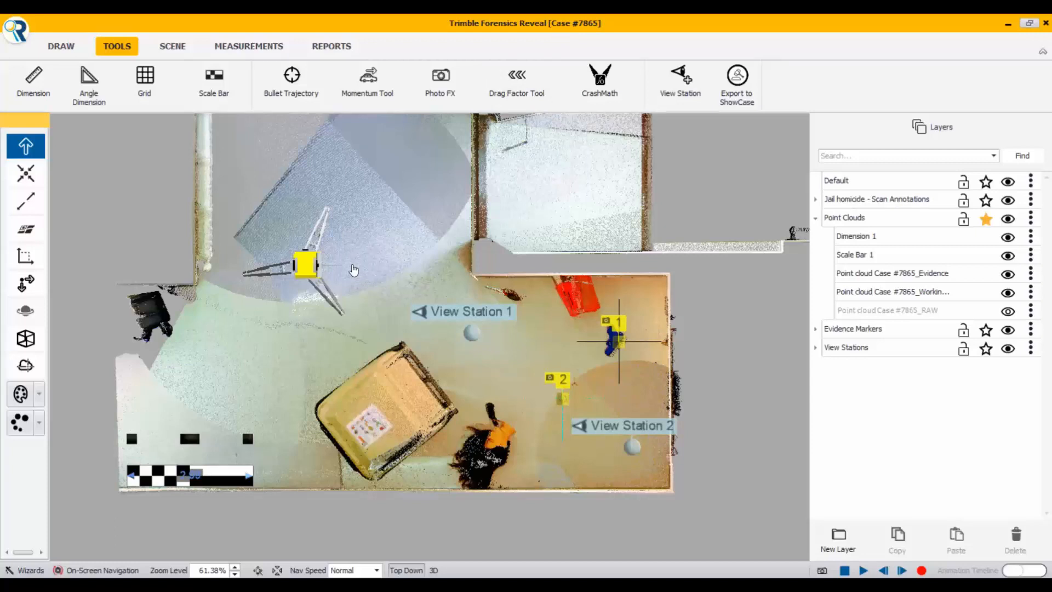
scroll(403, 268, down, 1)
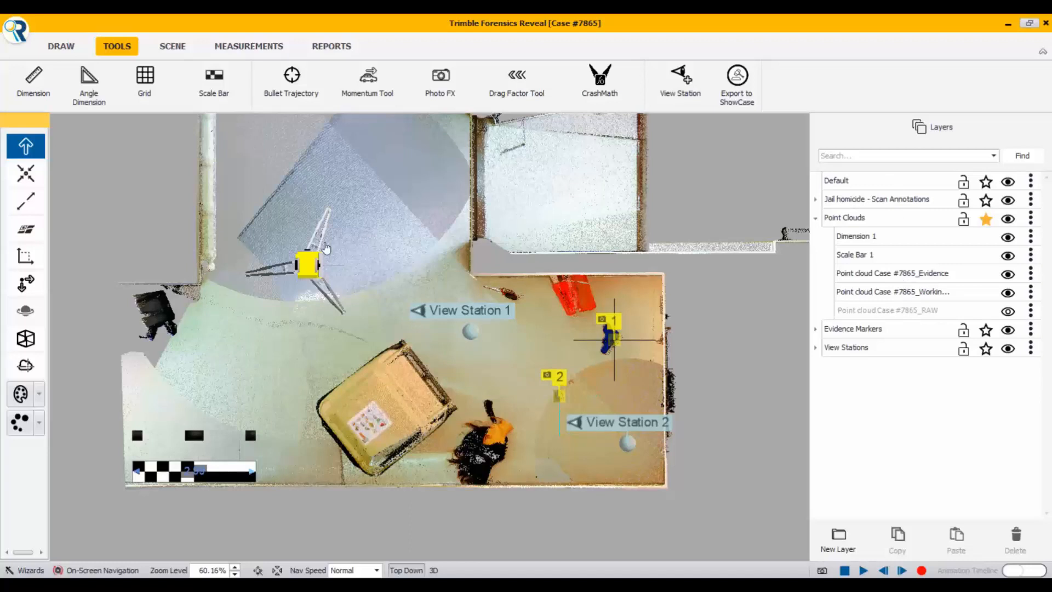
scroll(506, 337, up, 1)
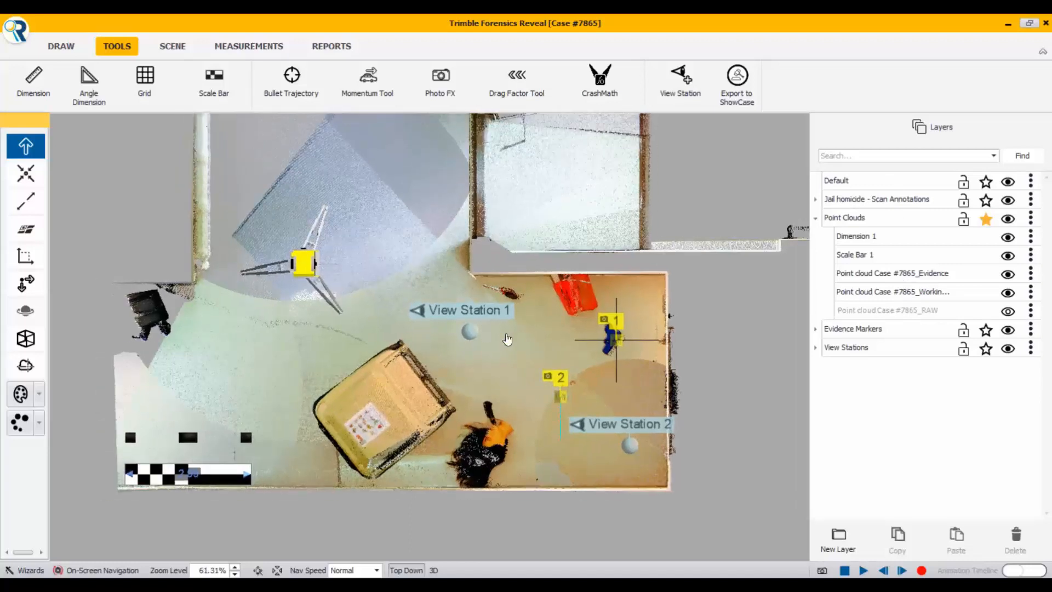